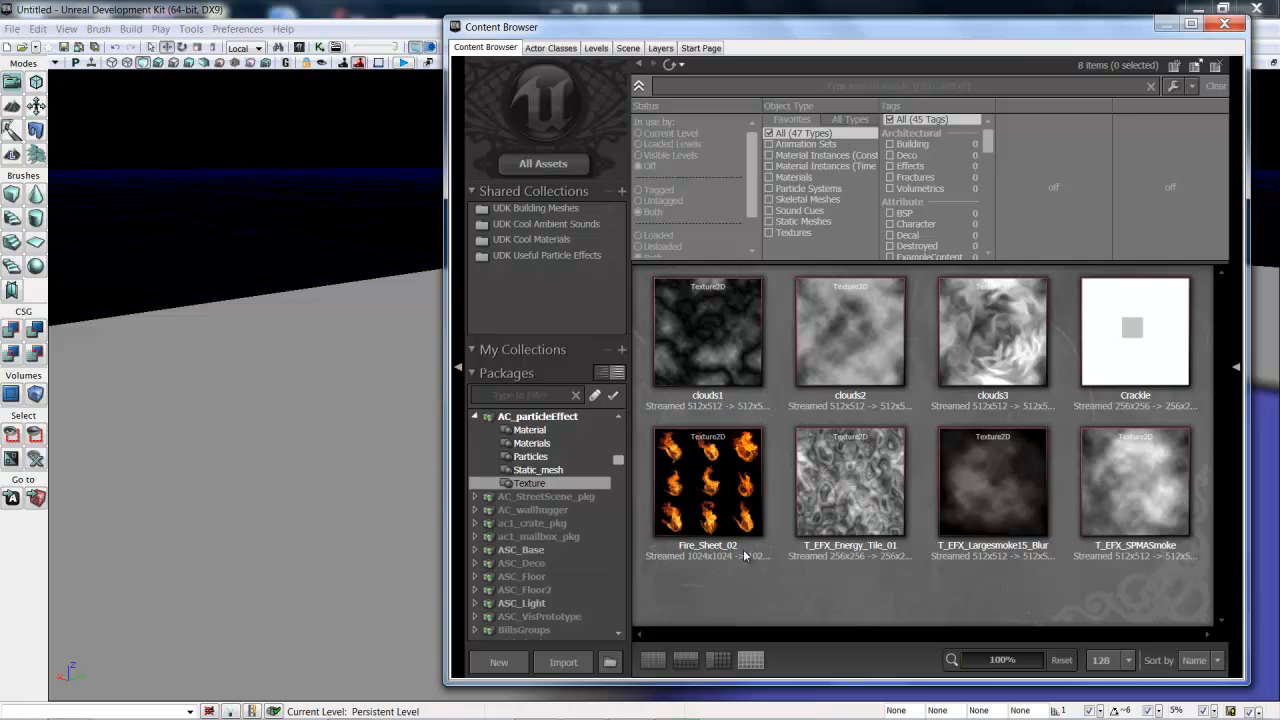
Look over the fire, smoke, energy and crackle textures in the AC_particleEffect package's Texture group.
mouse_move(742, 510)
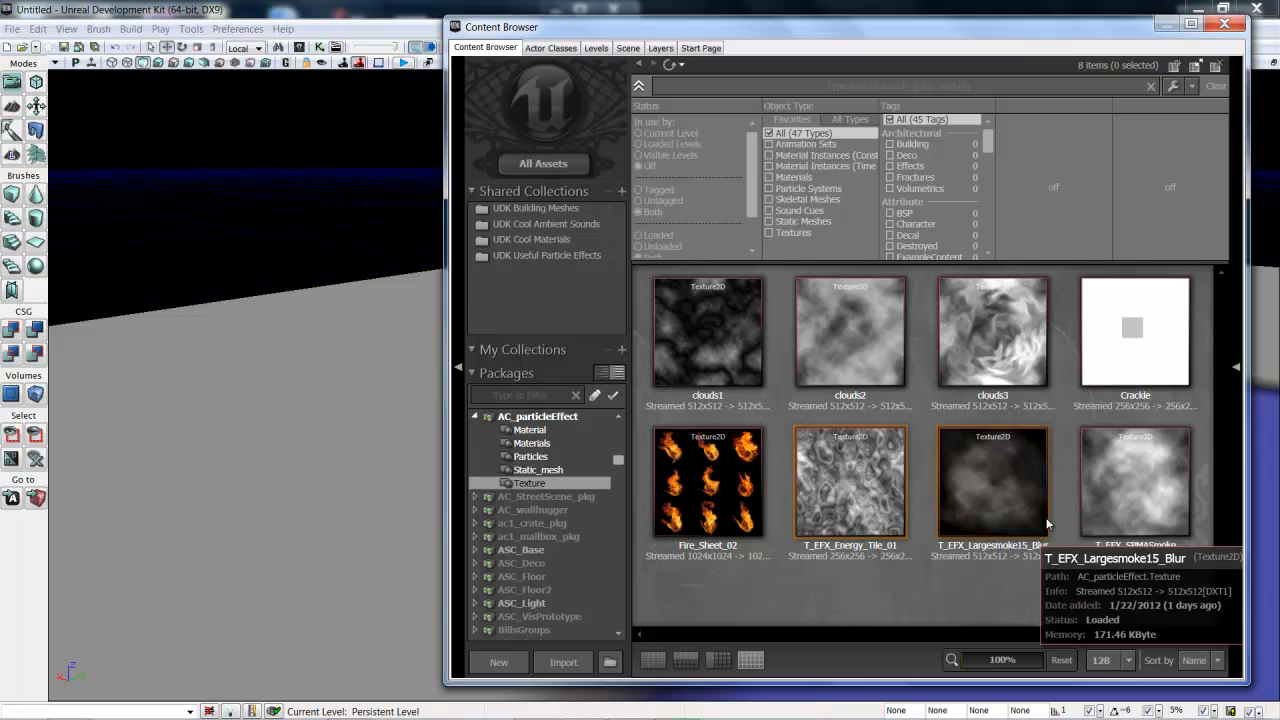
click(1108, 484)
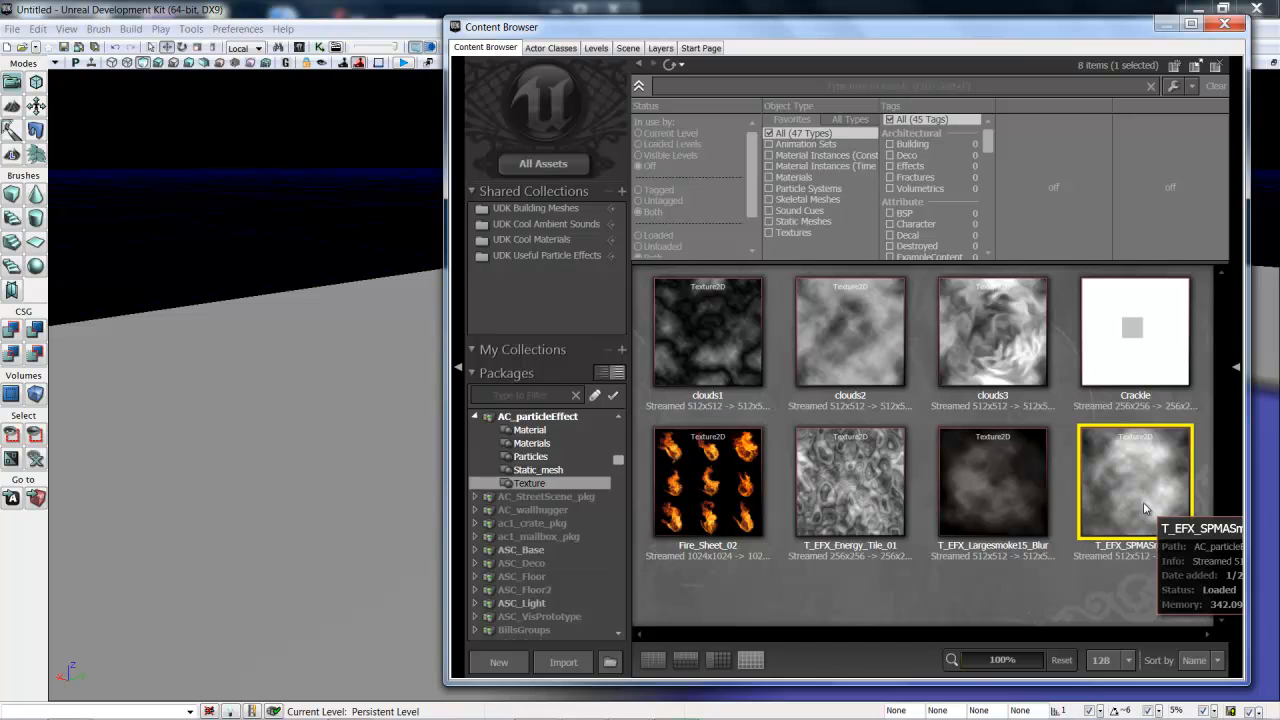
click(1034, 499)
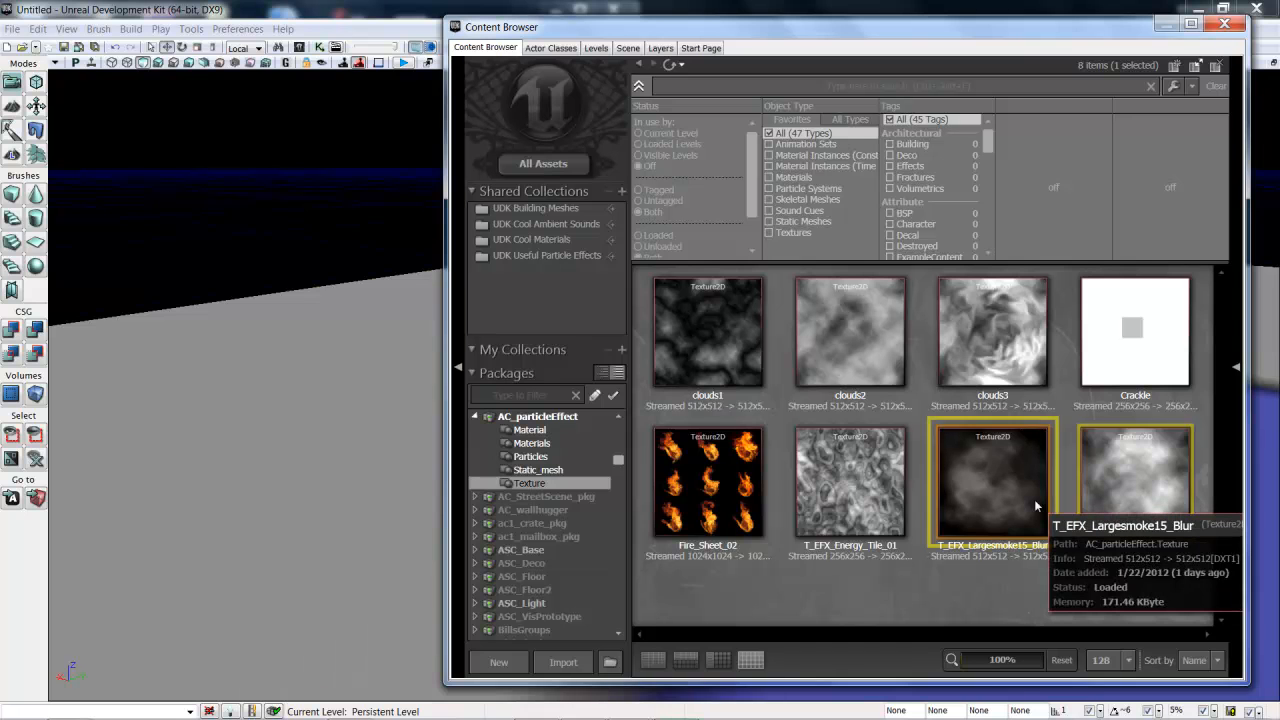
click(902, 505)
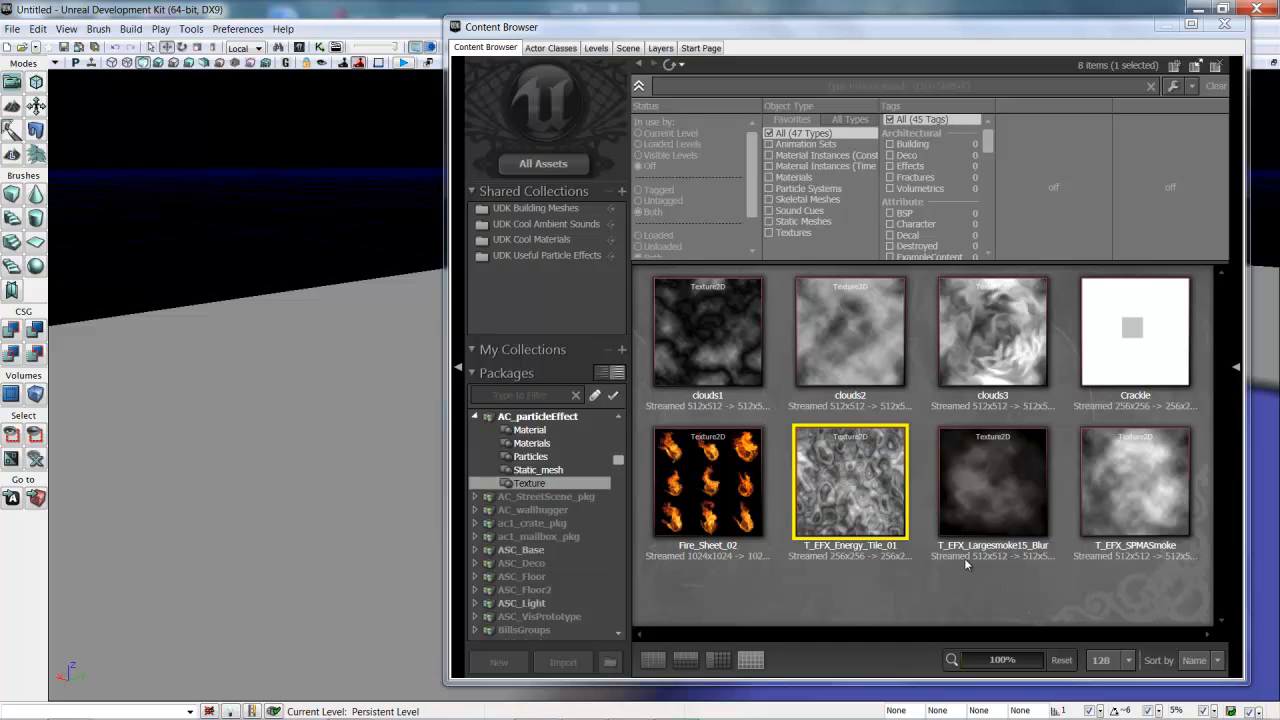
click(996, 514)
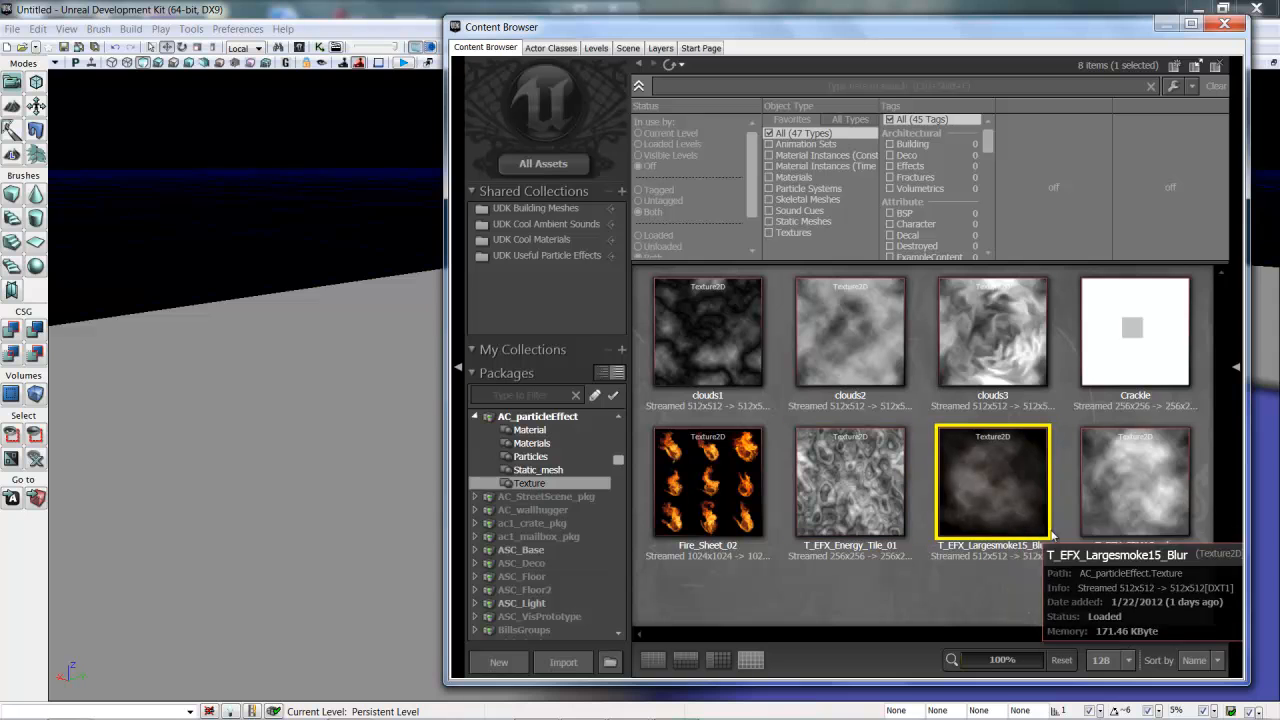
mouse_move(1136, 348)
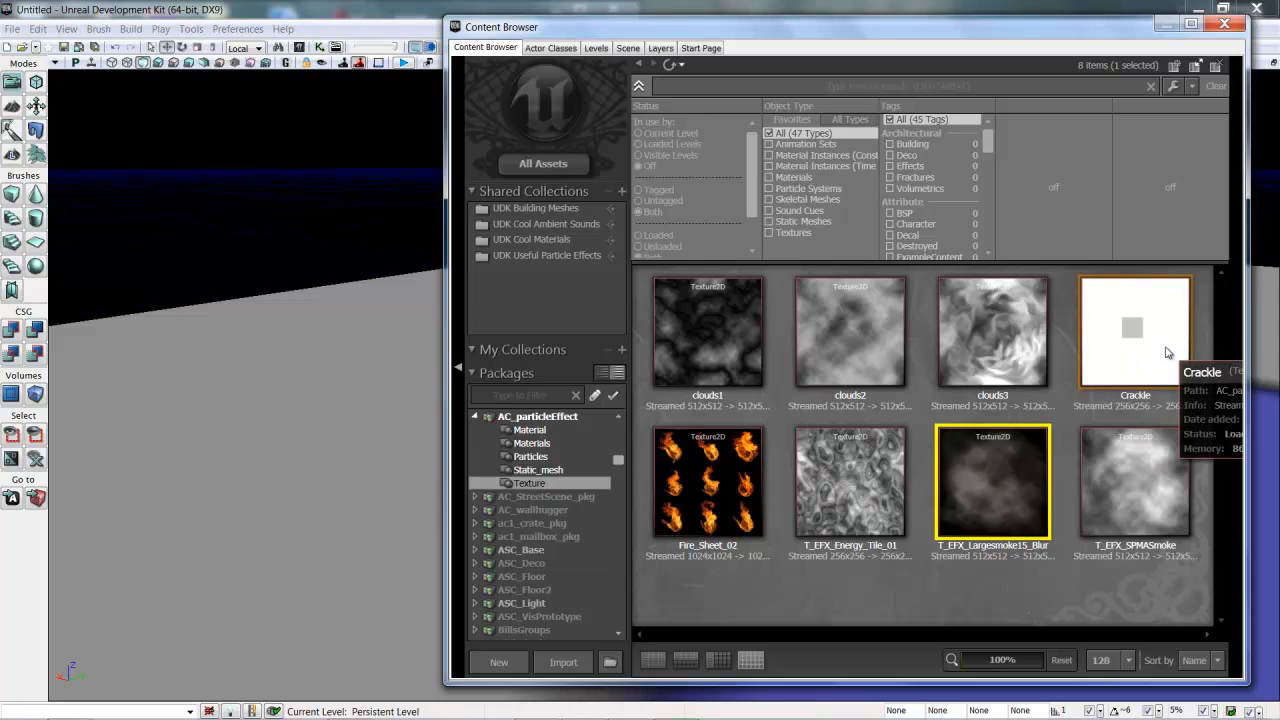
Review the package, grouping and name settings for importing the clouds1 texture, and cancel the import.
click(550, 663)
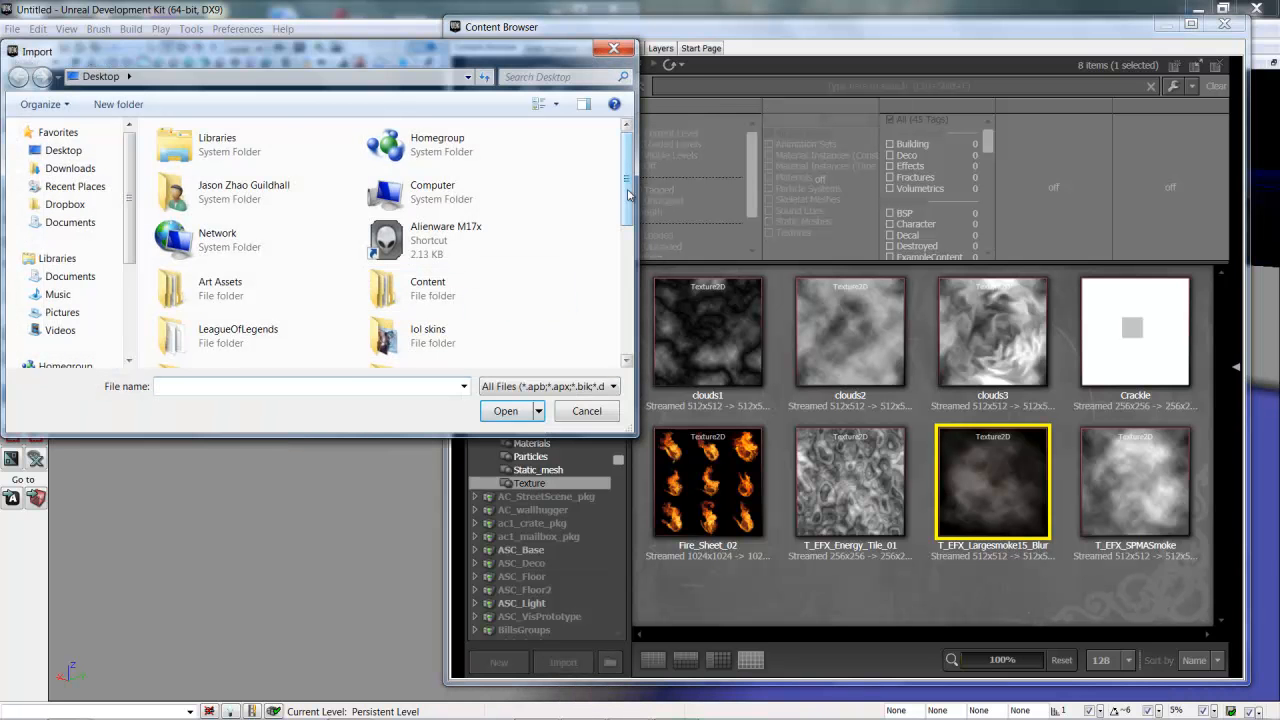
drag(628, 193, 628, 320)
double_click(245, 308)
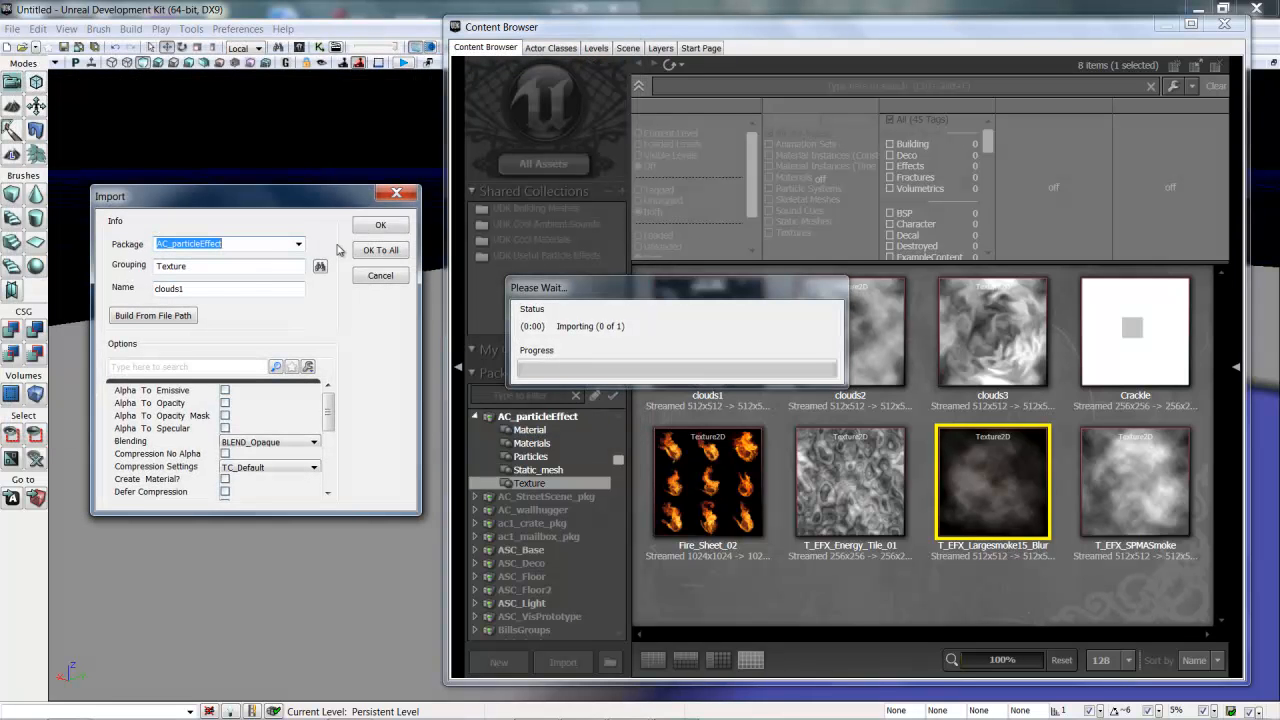
click(249, 265)
drag(254, 245, 98, 247)
click(233, 269)
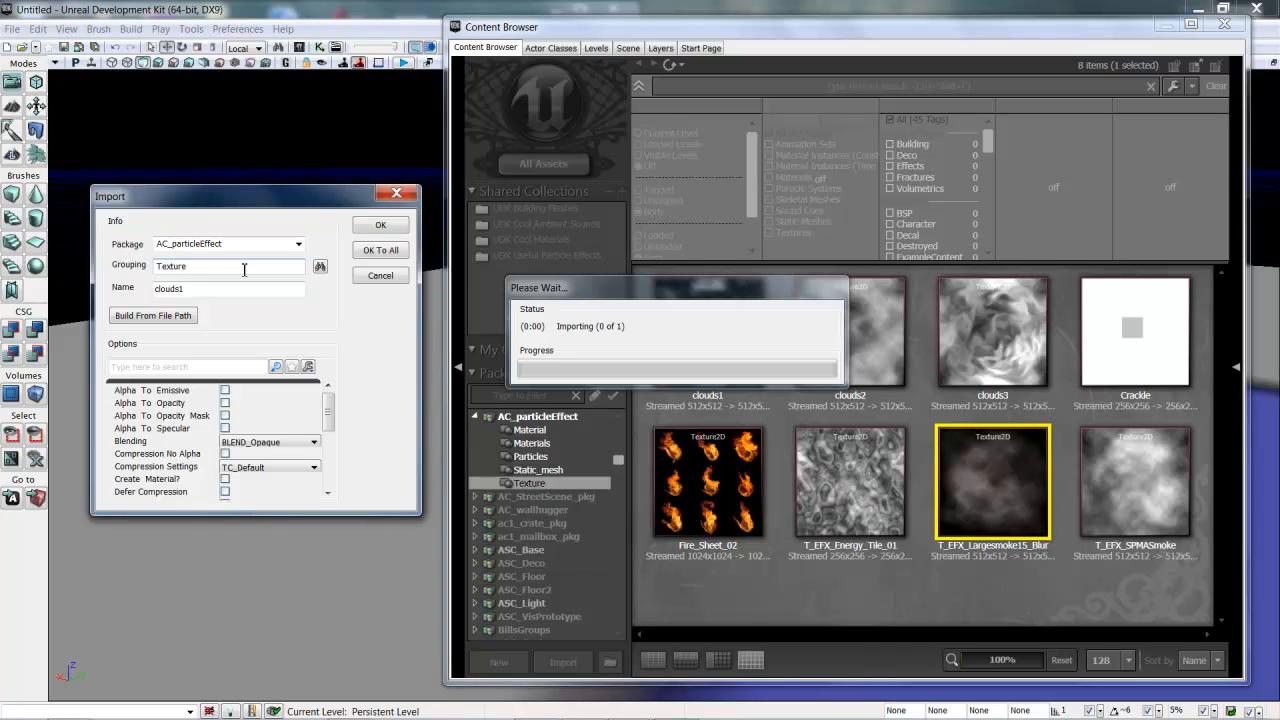
click(226, 291)
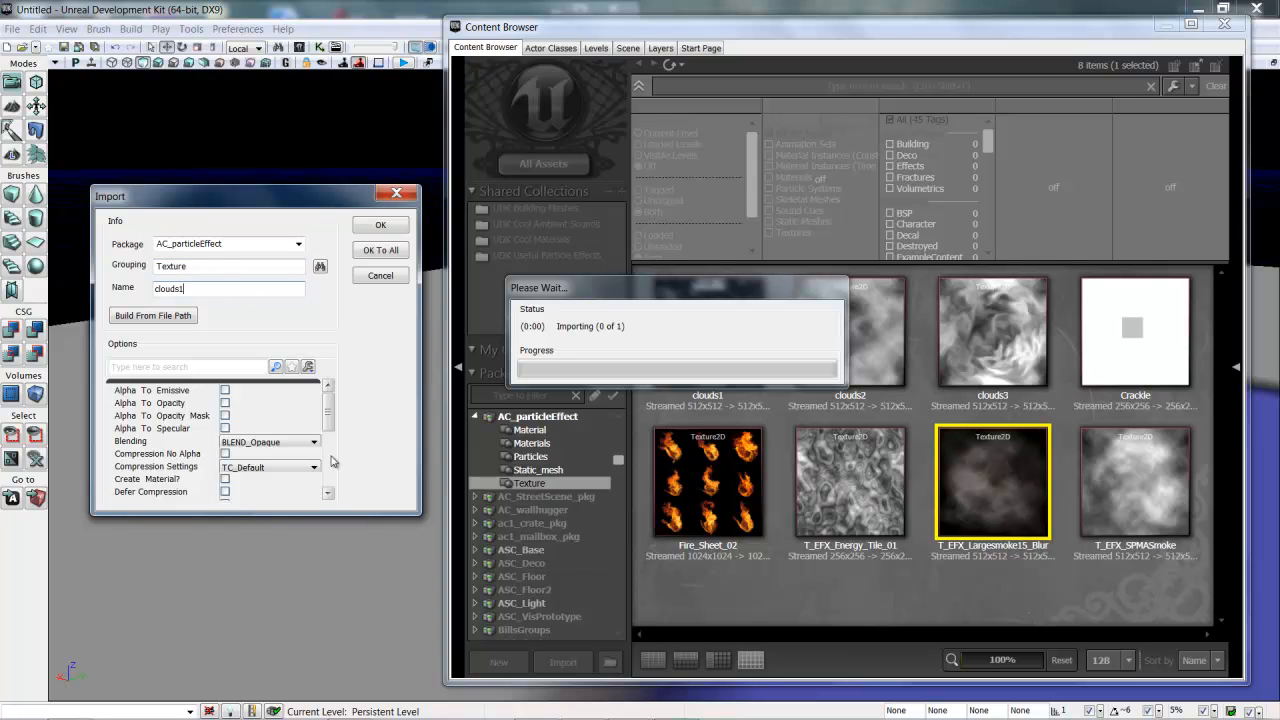
click(381, 277)
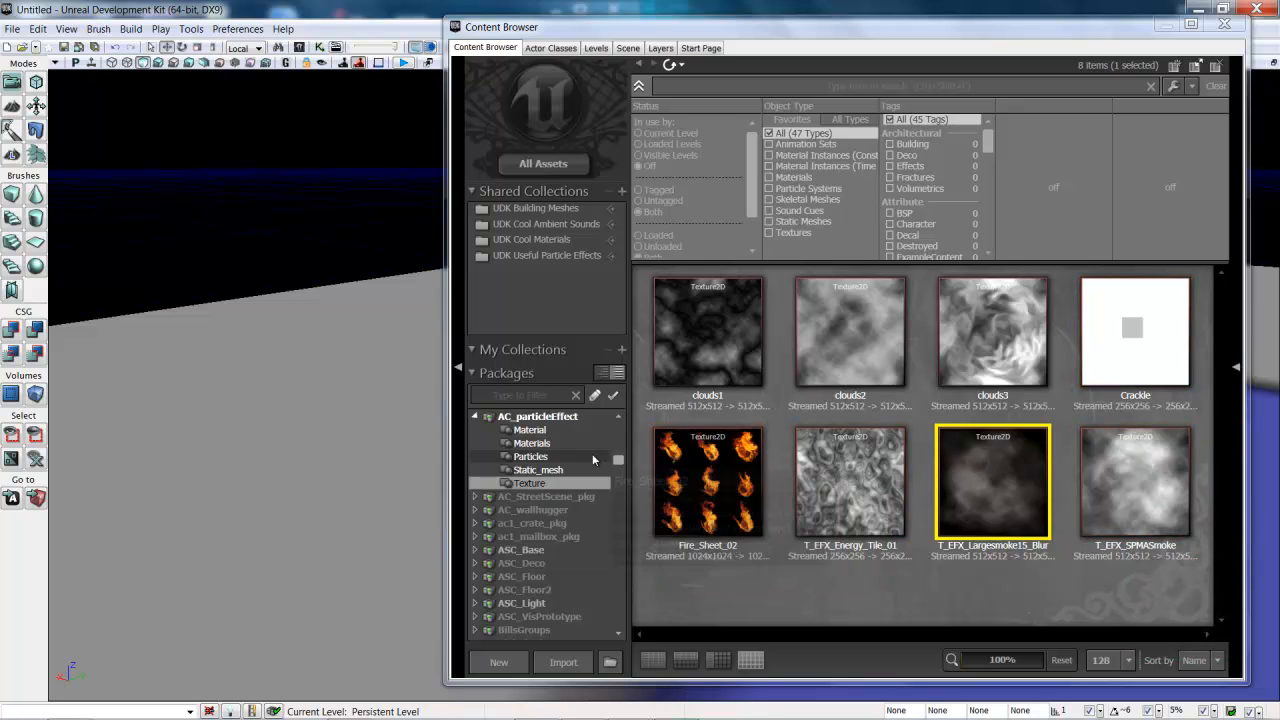
Create a new material named FireTestMat in the AC_particleEffect package under the Material grouping.
click(498, 662)
click(818, 343)
right_click(792, 607)
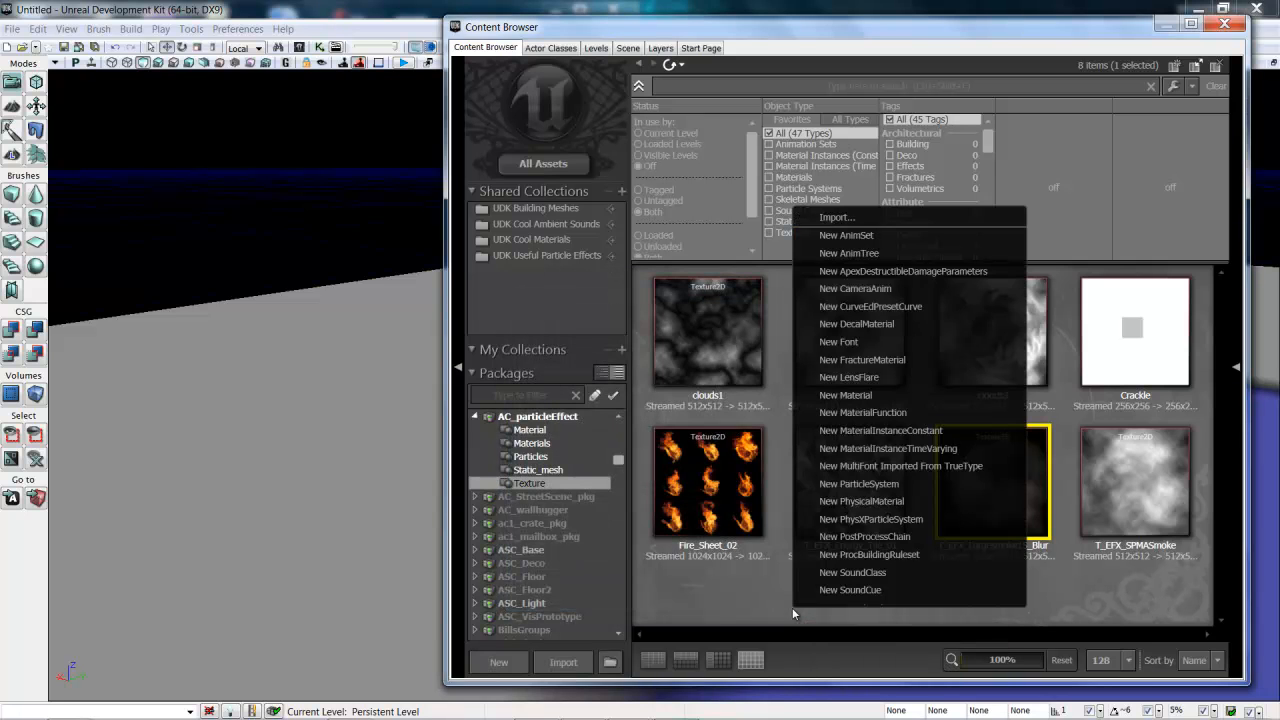
click(896, 397)
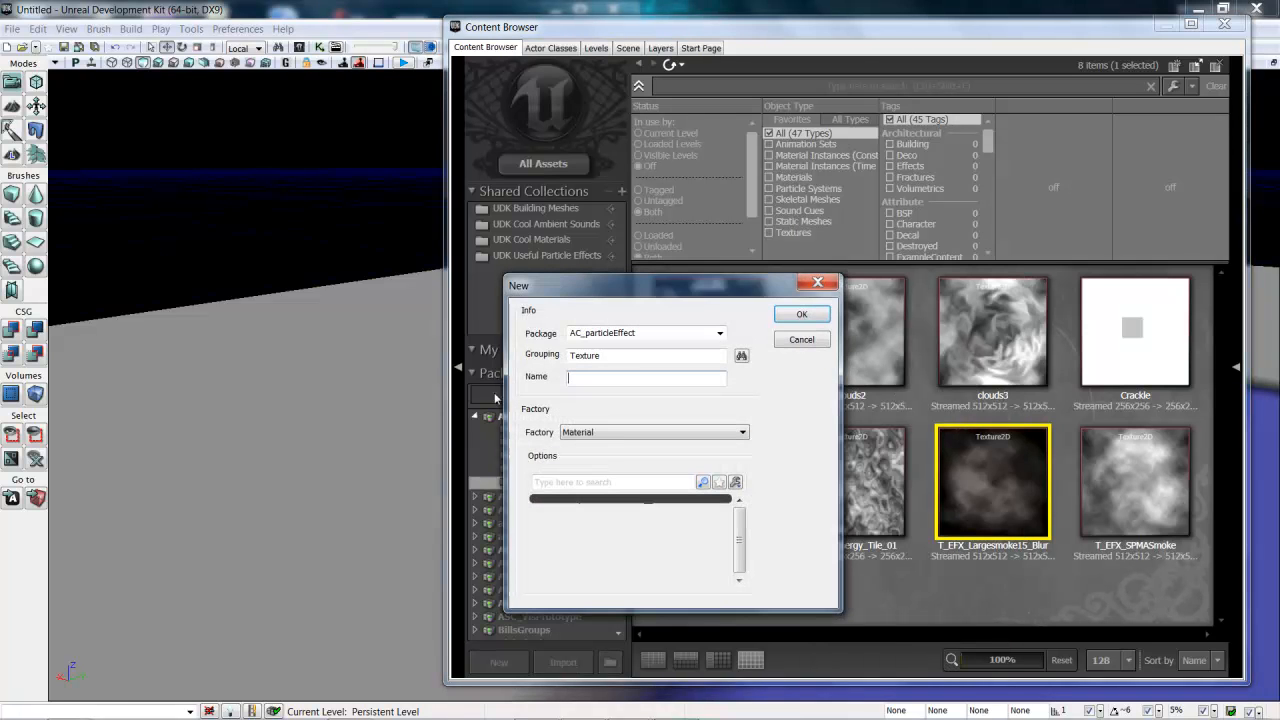
click(598, 437)
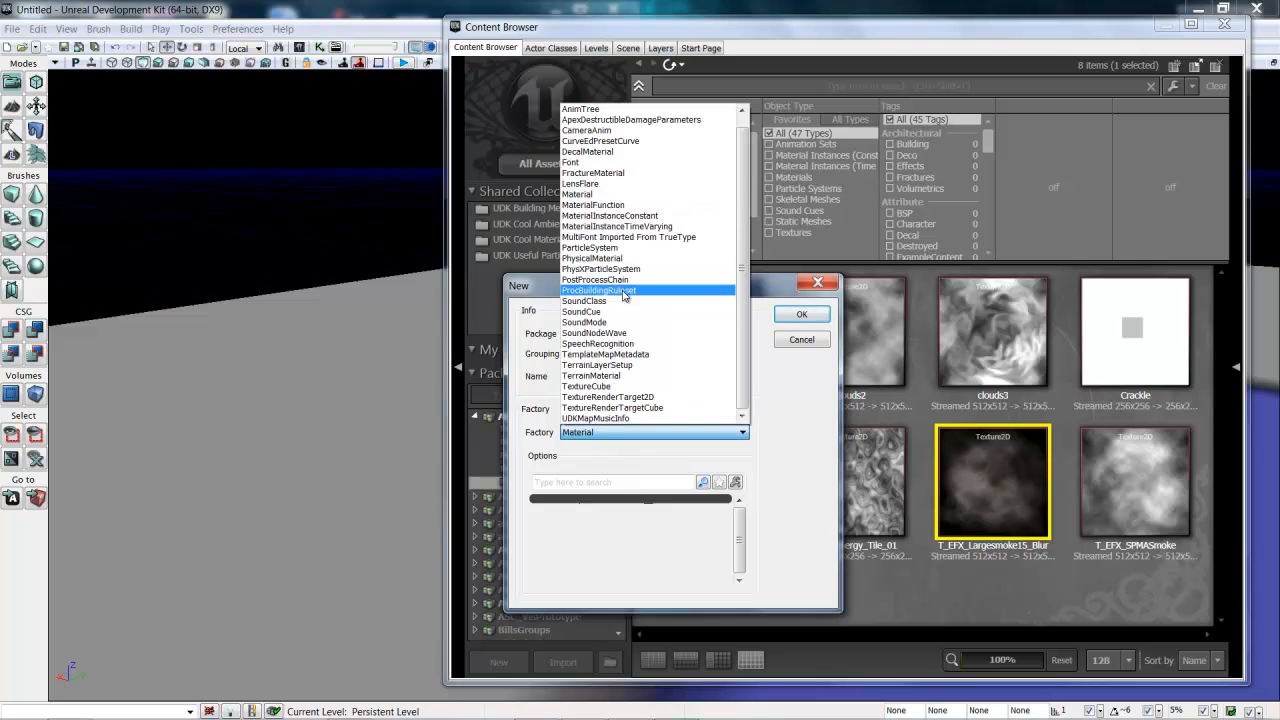
click(629, 195)
double_click(618, 357)
text(Material)
key(Tab)
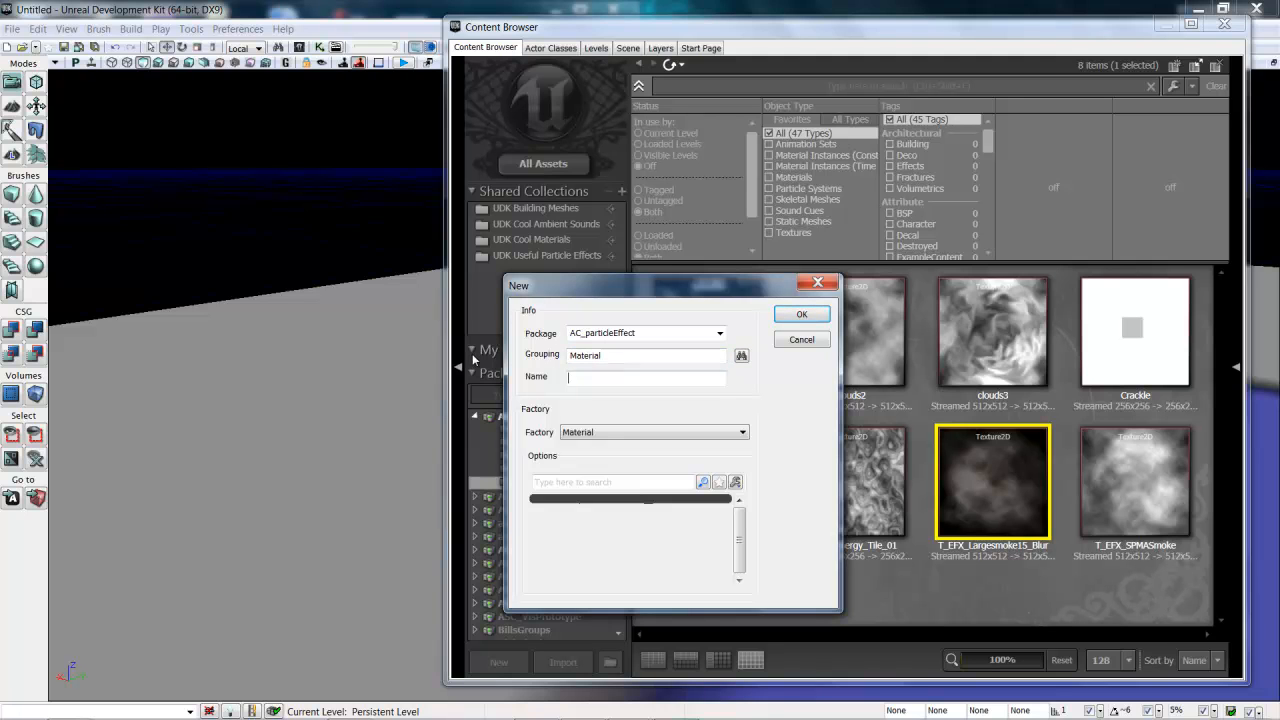
text(FireTestMat)
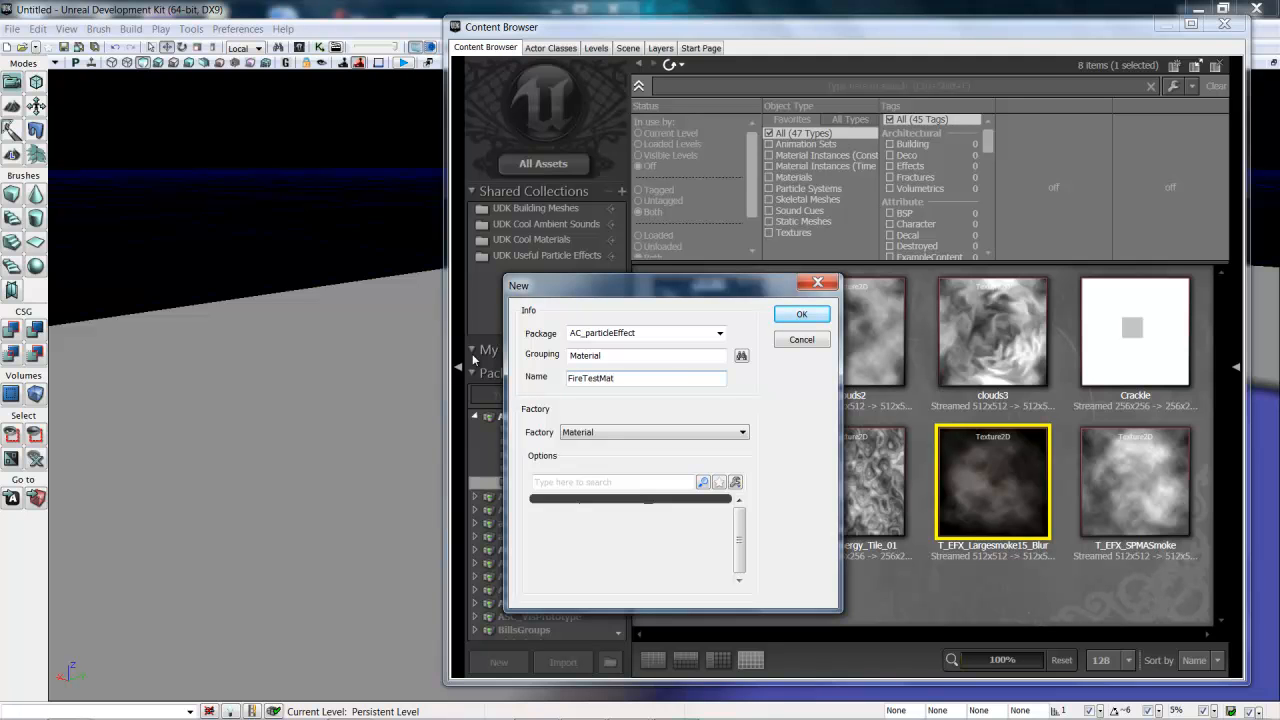
click(802, 316)
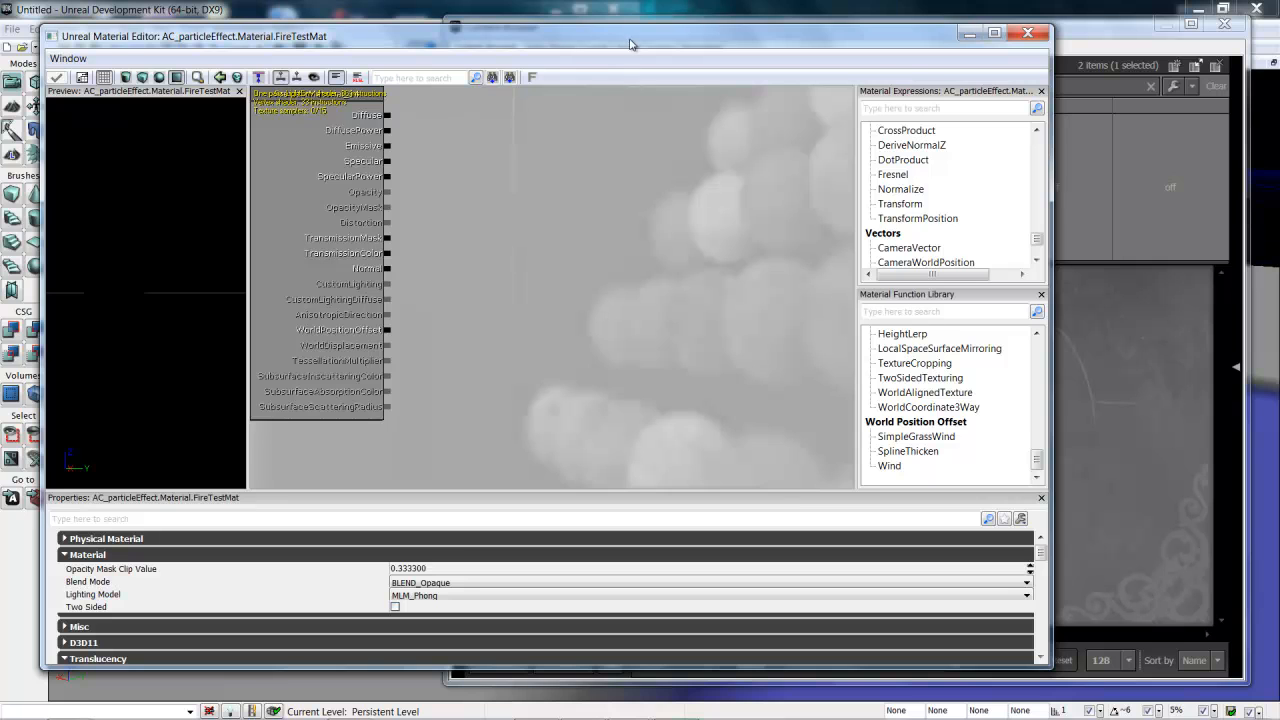
Check where FireTestMat is stored in the AC_particleEffect package and its Material group, and close its material editor.
drag(634, 44, 583, 46)
click(1048, 28)
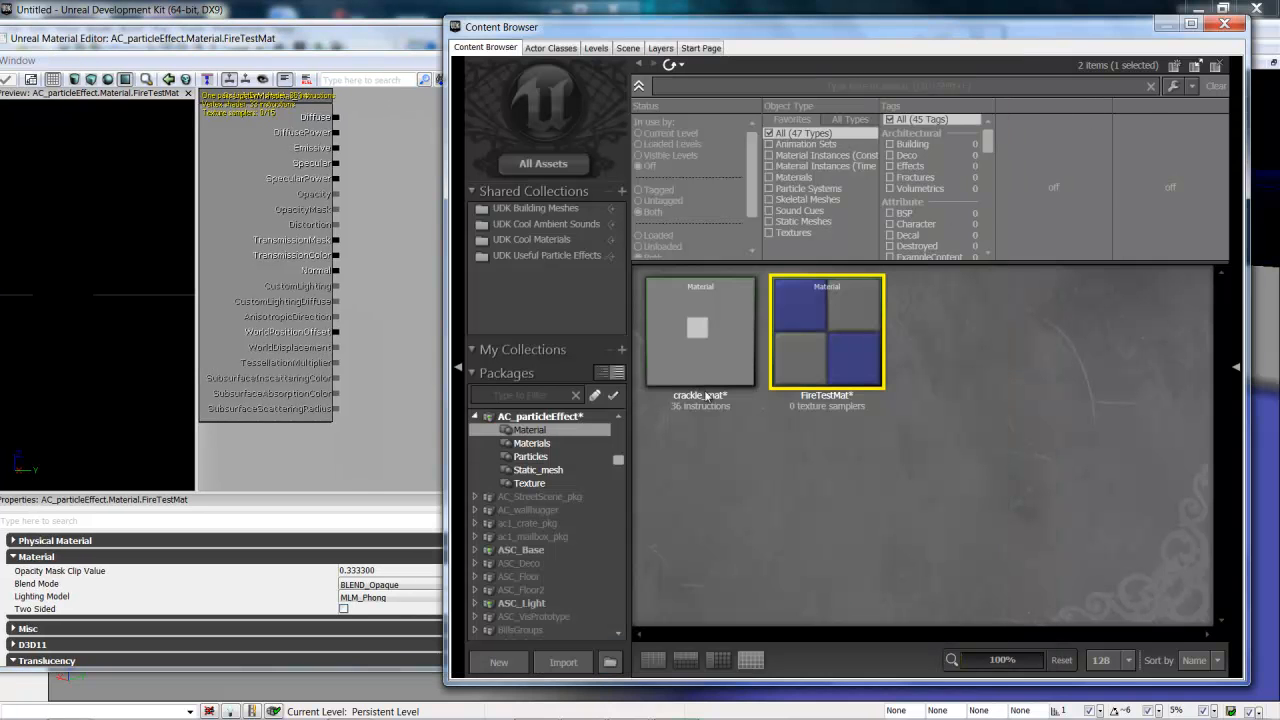
click(524, 418)
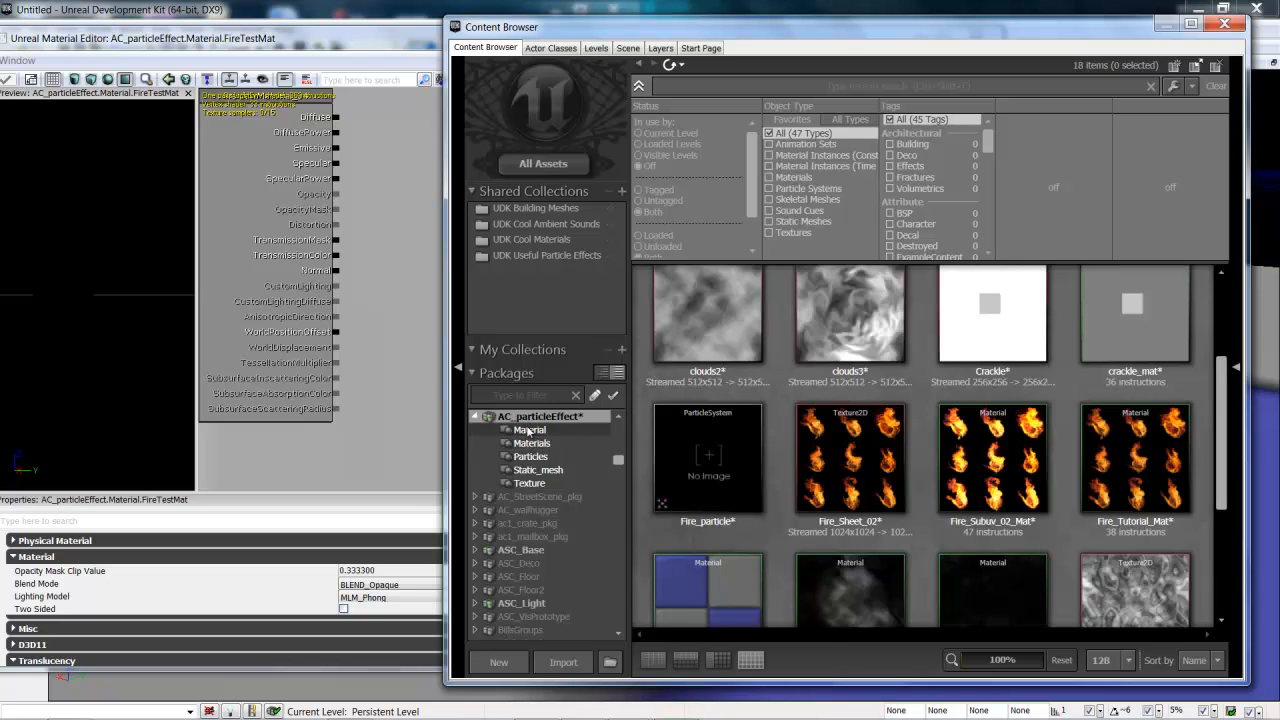
click(528, 430)
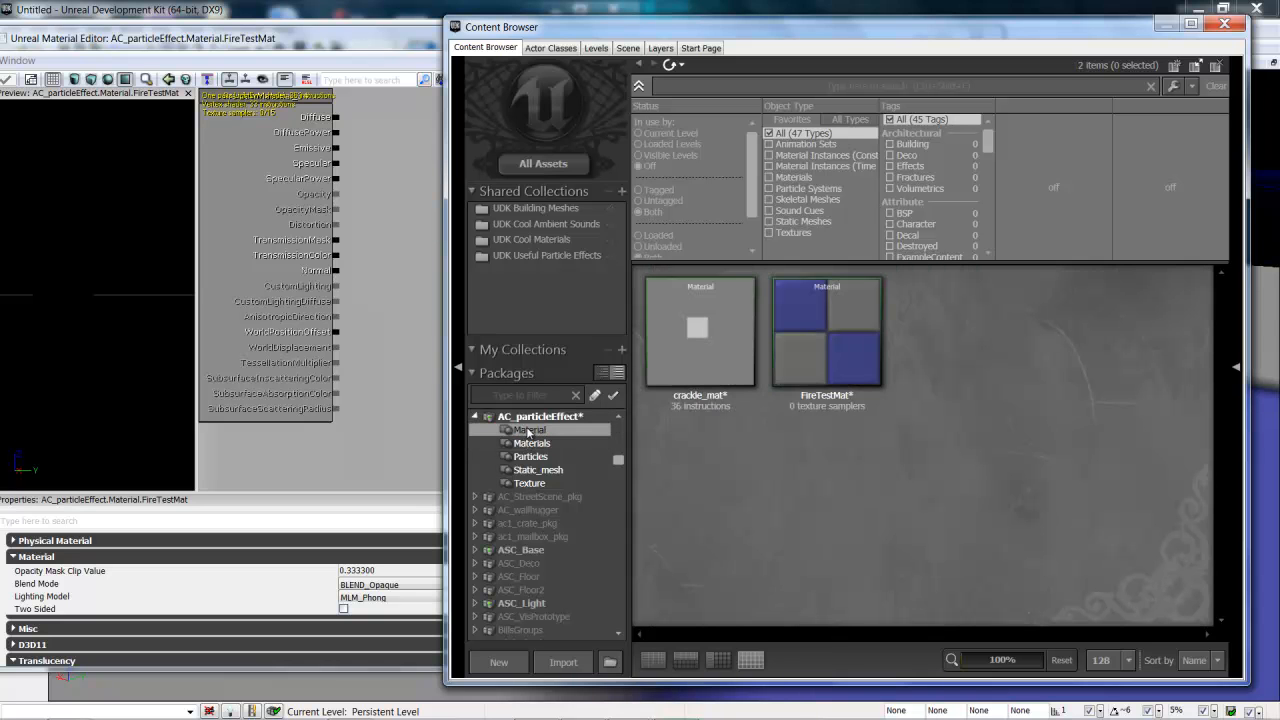
click(573, 418)
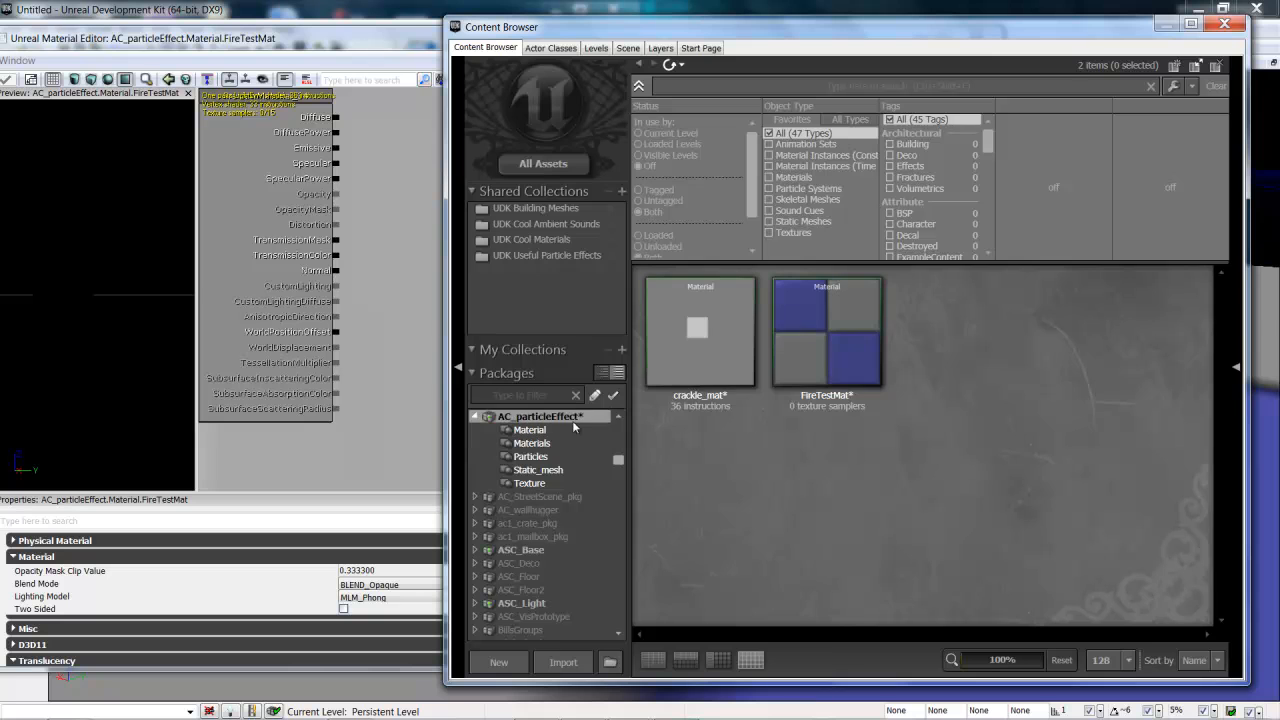
click(372, 236)
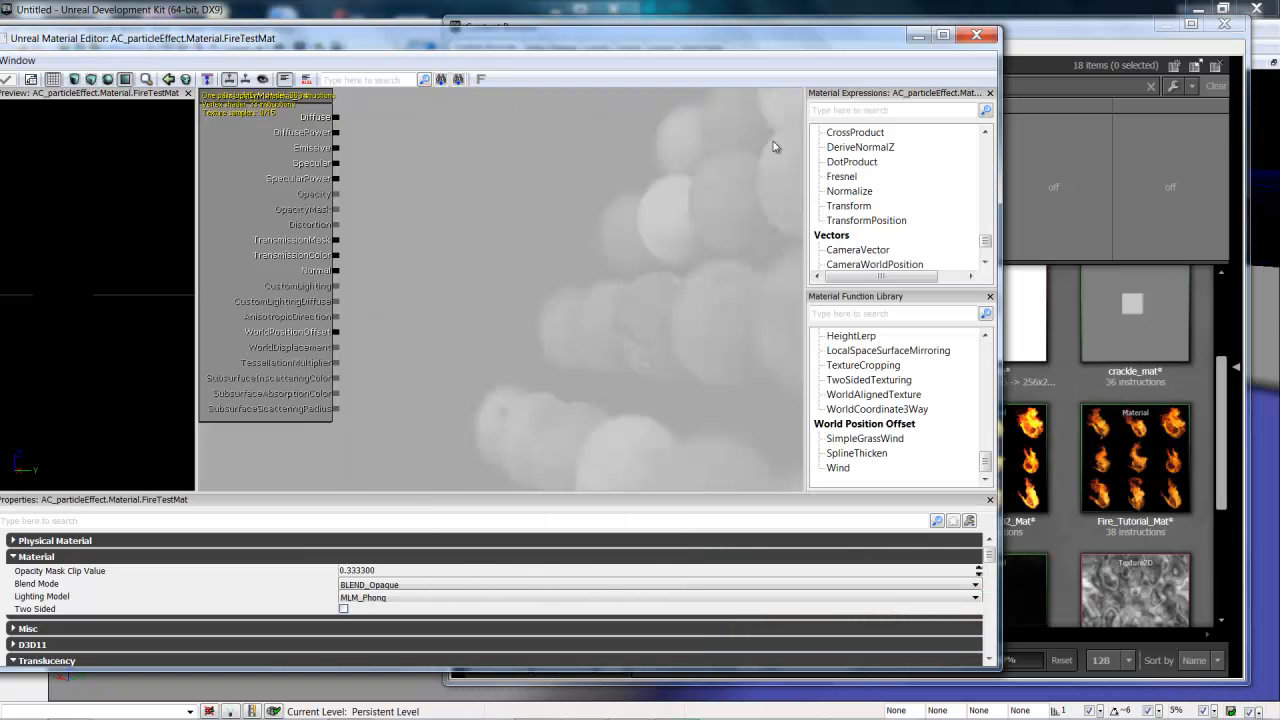
click(963, 40)
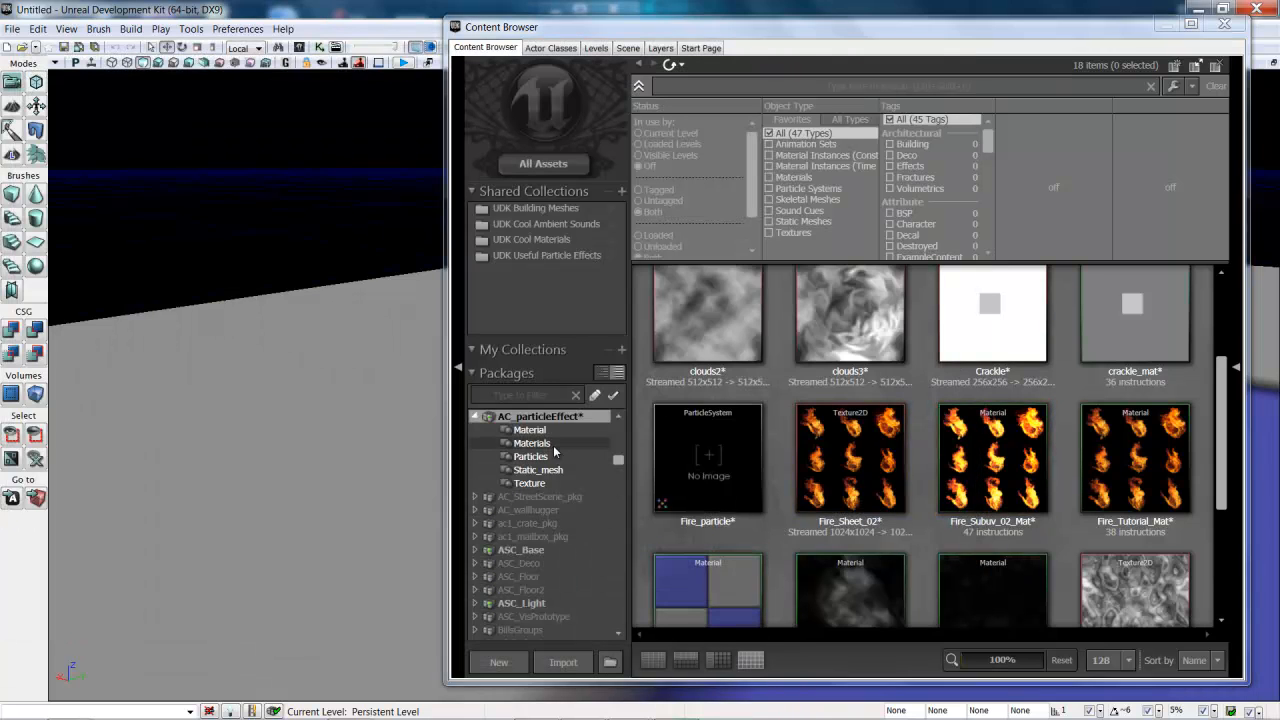
Open the Fire_Subuv_02_Mat material from the Materials group and maximize its editor window.
click(554, 447)
click(862, 372)
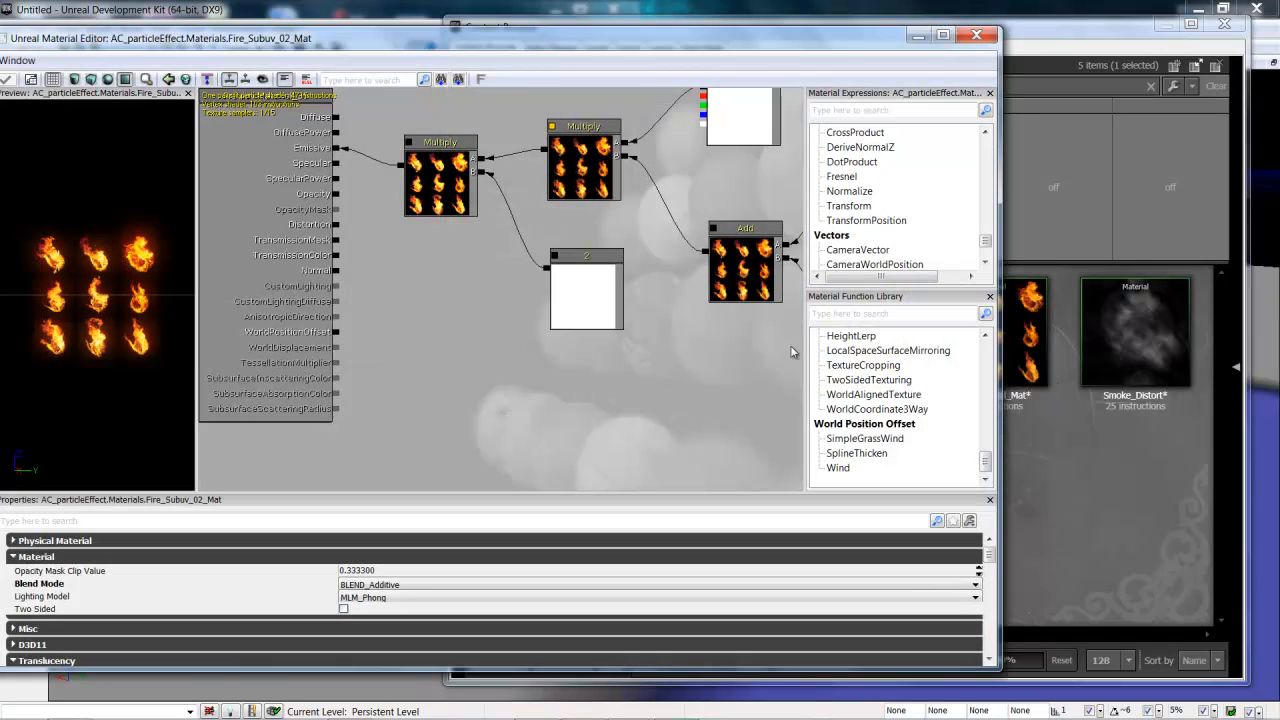
drag(733, 295, 611, 293)
scroll(611, 297, down, 5)
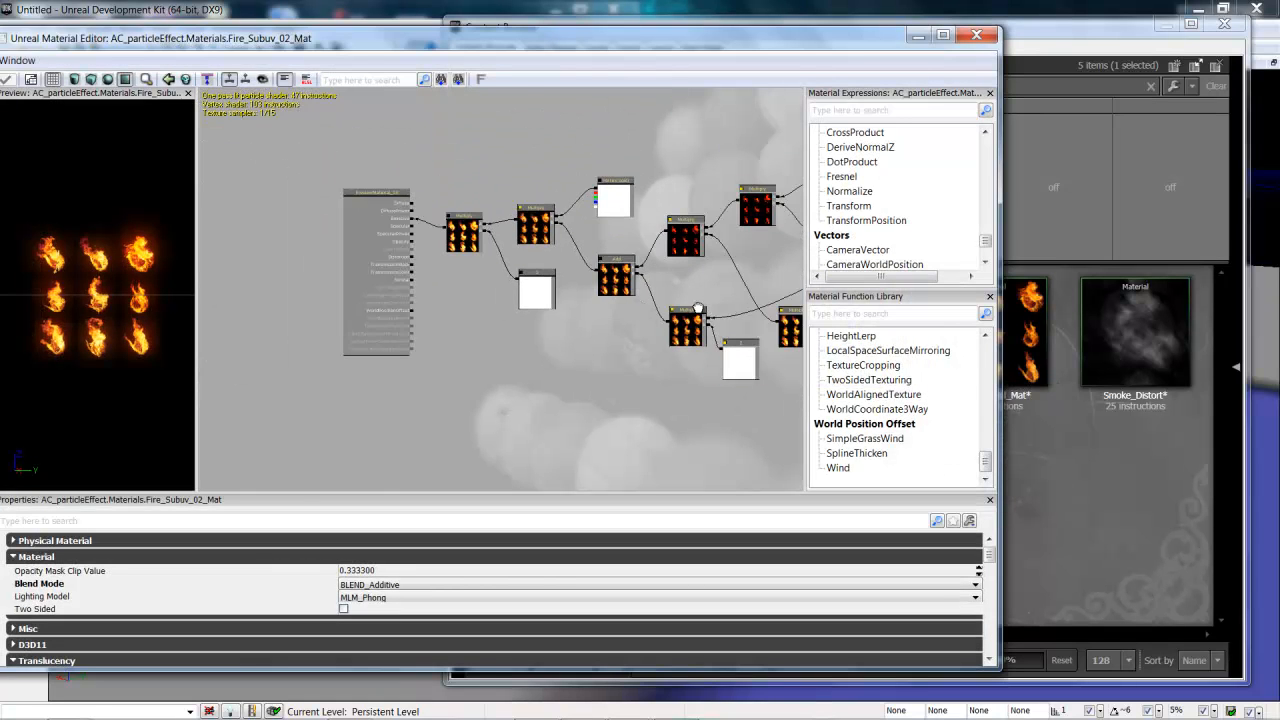
drag(698, 308, 528, 306)
drag(650, 307, 604, 312)
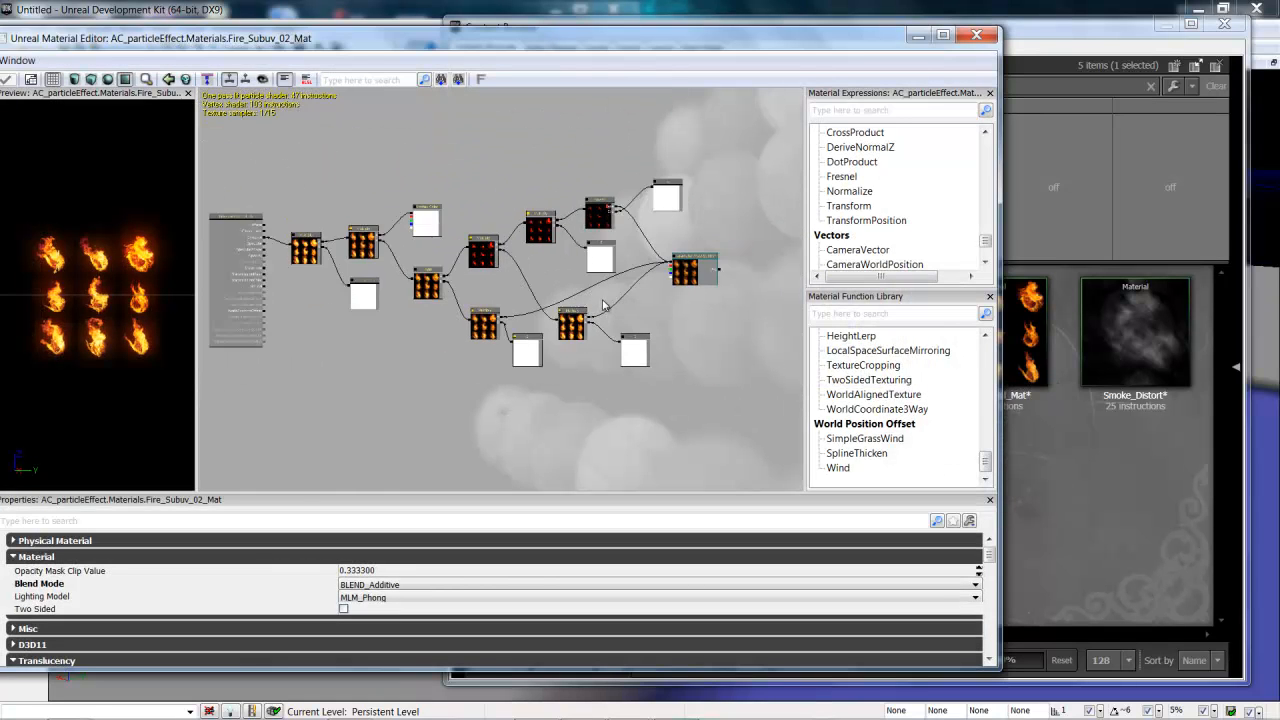
scroll(658, 276, up, 1)
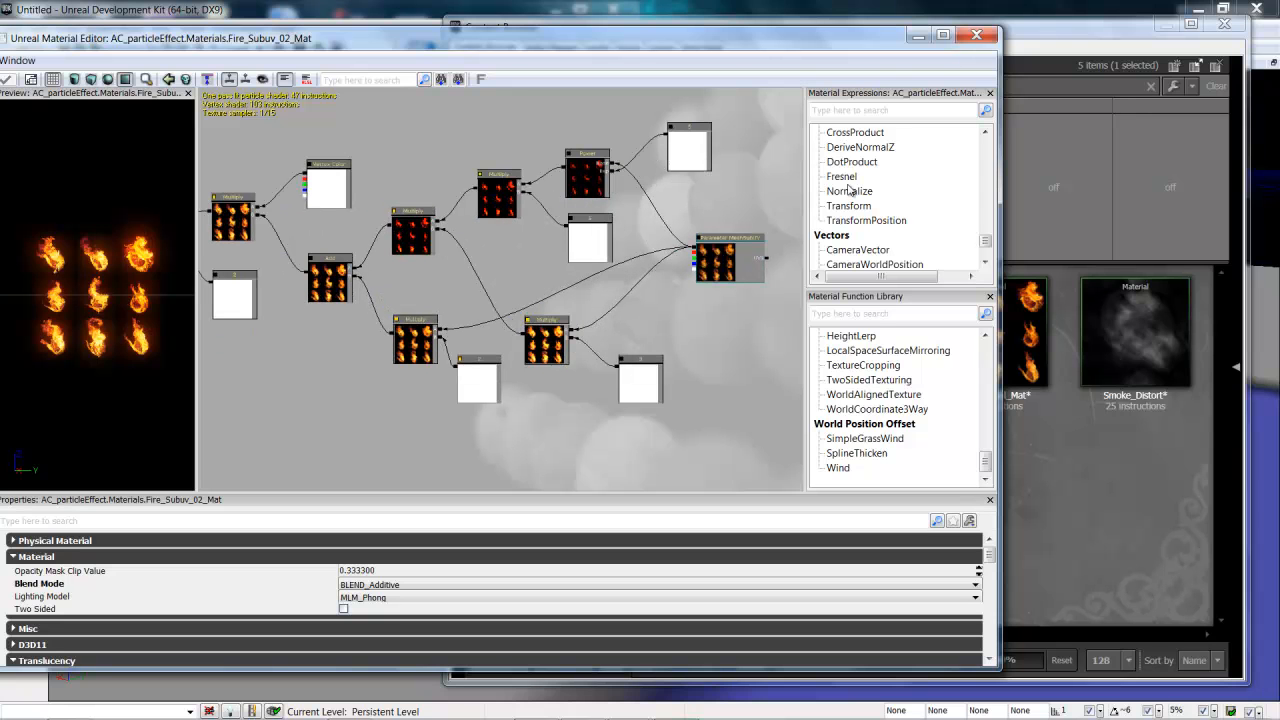
click(942, 35)
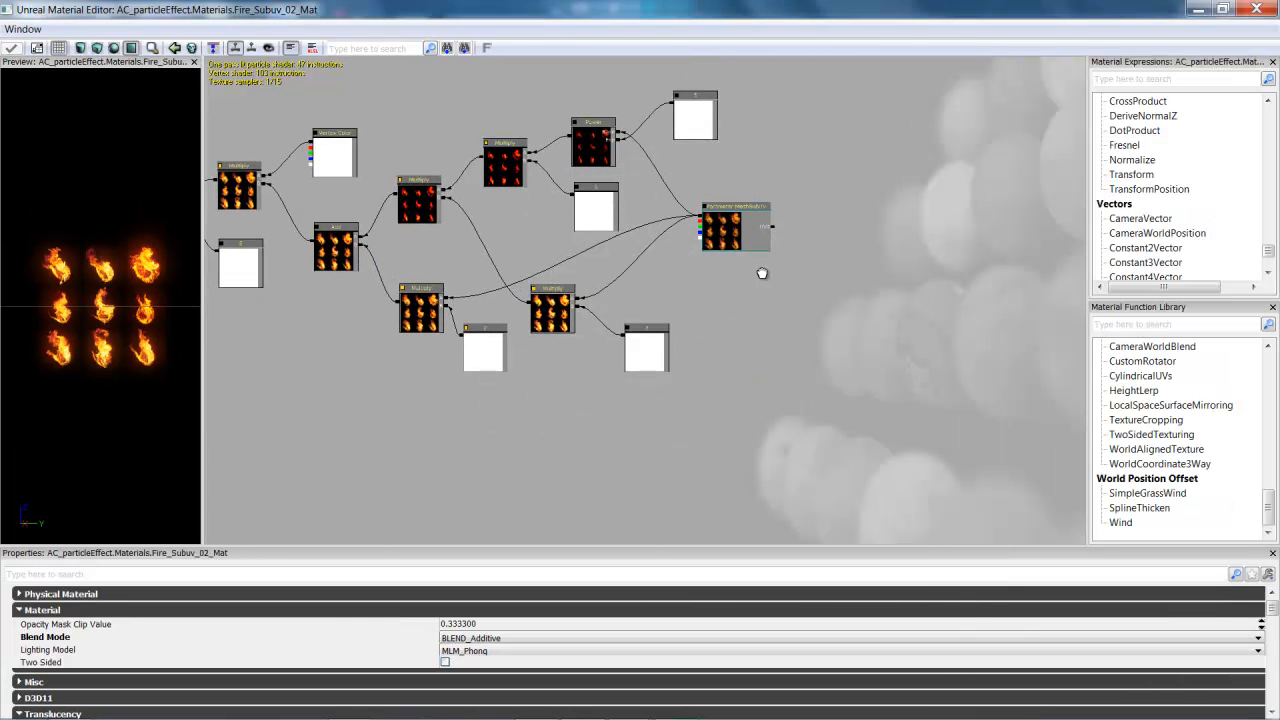
Examine the fire material's node network from the Vertex Color and Add nodes across to the Parameter MeshSubUV node.
scroll(770, 290, up, 3)
drag(708, 330, 934, 340)
drag(757, 338, 891, 309)
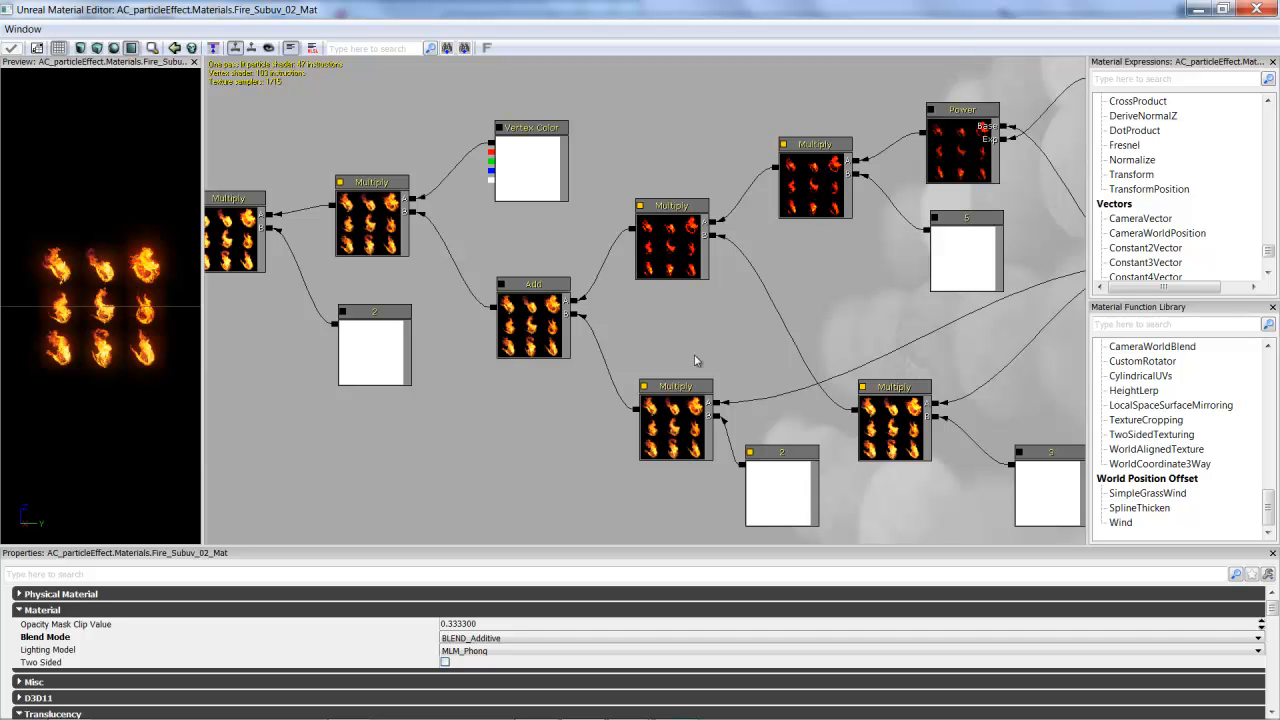
drag(765, 286, 517, 326)
drag(594, 307, 609, 303)
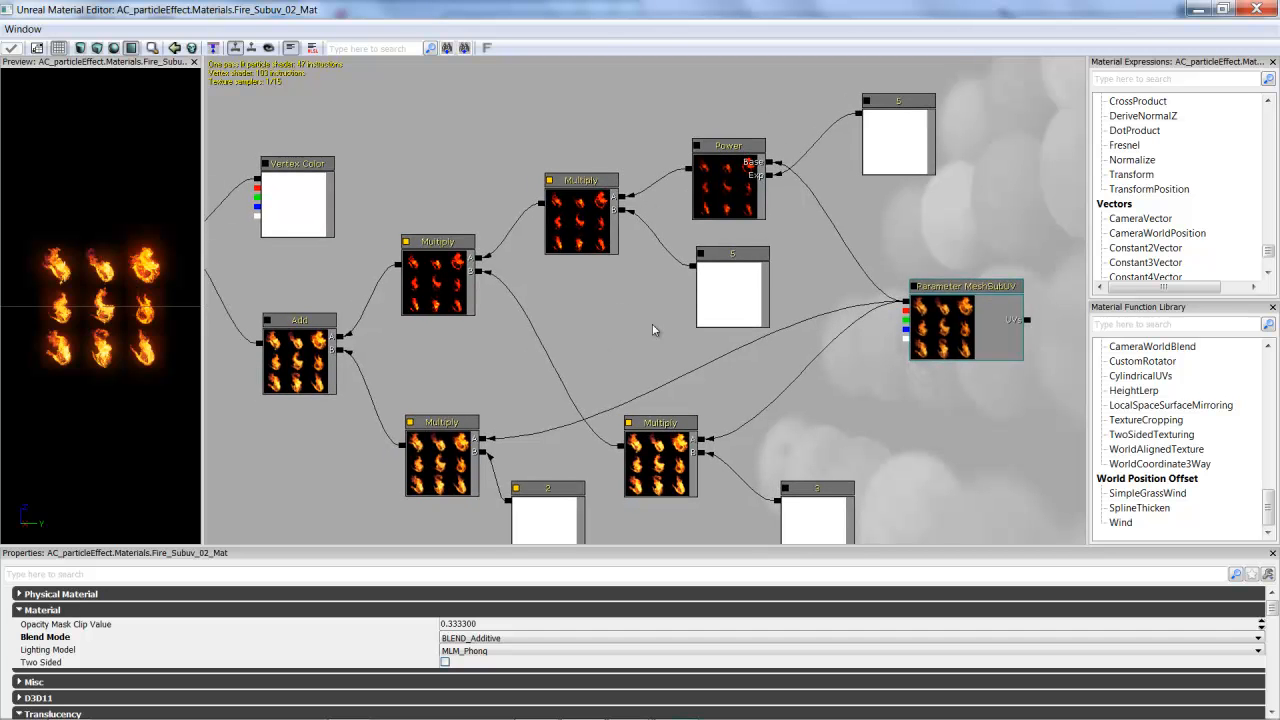
Inspect the Power node, the Multiply nodes that follow it, and the Add node that combines the fire branches.
click(743, 207)
click(590, 232)
click(441, 295)
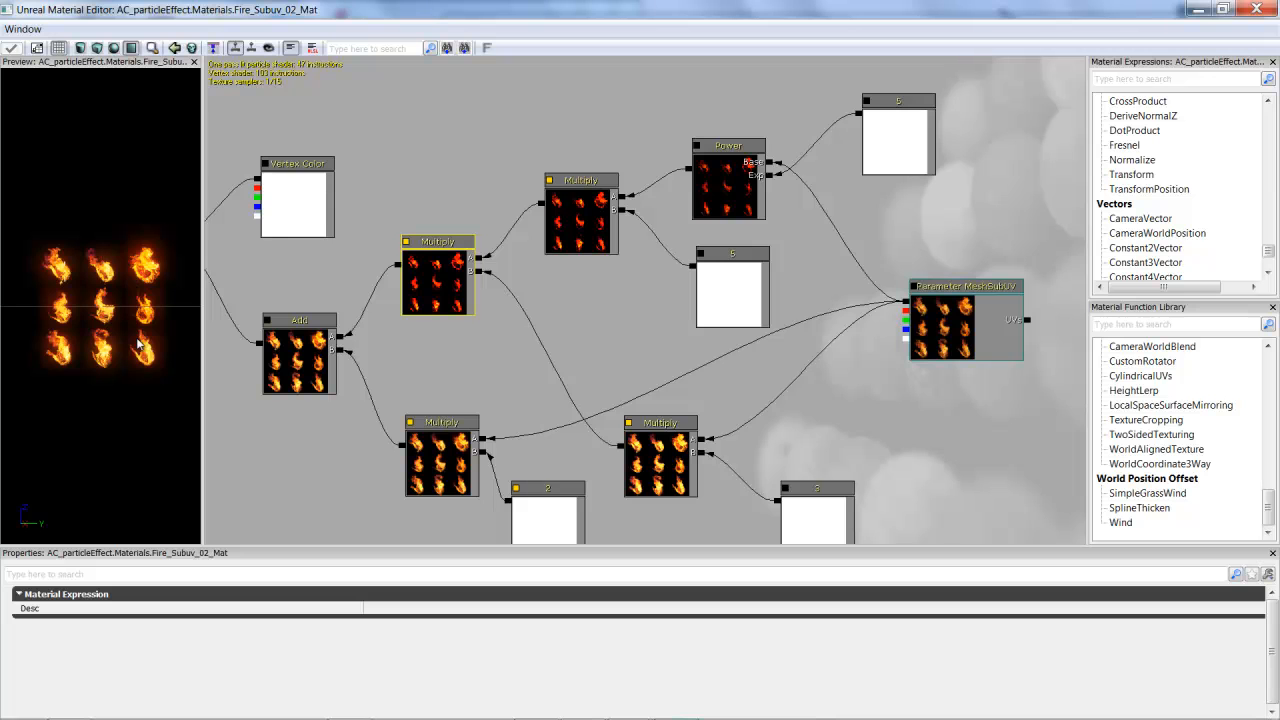
drag(585, 295, 633, 261)
click(705, 437)
drag(511, 444, 501, 438)
drag(318, 345, 361, 331)
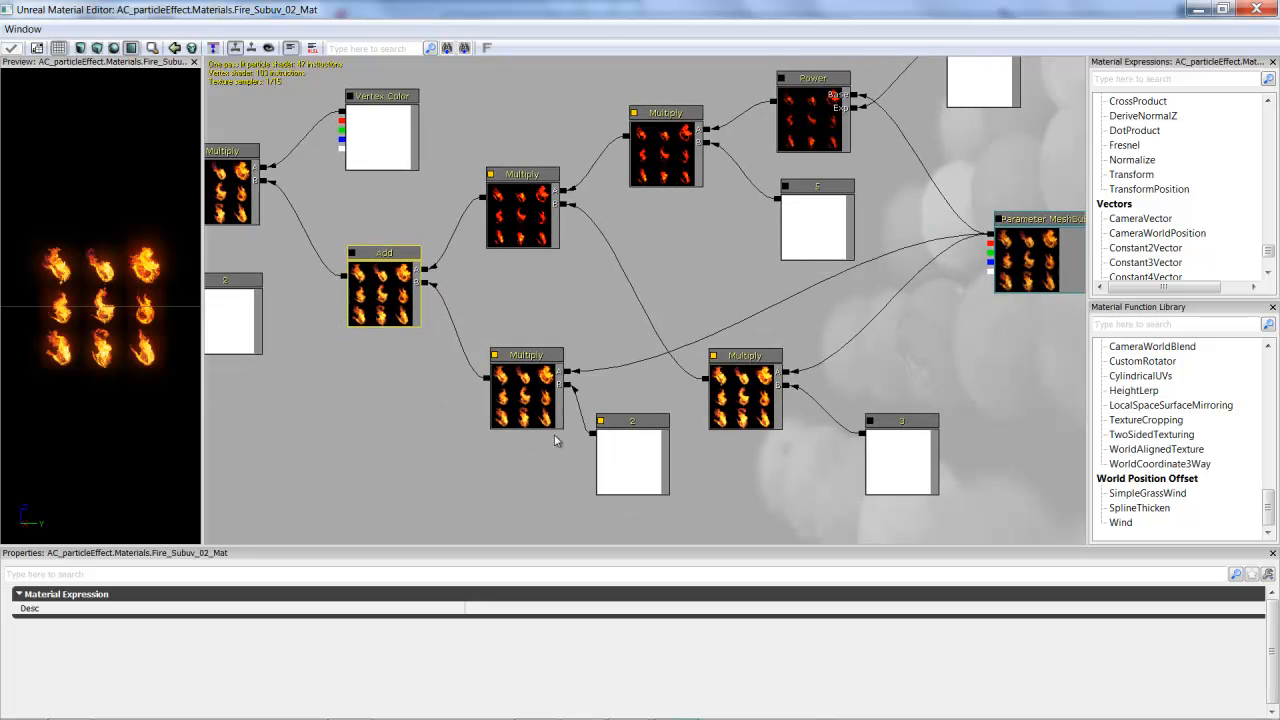
Inspect the lower Multiply node, its constant input, and the properties of the Parameter MeshSubUV texture node.
drag(795, 317, 754, 351)
click(725, 430)
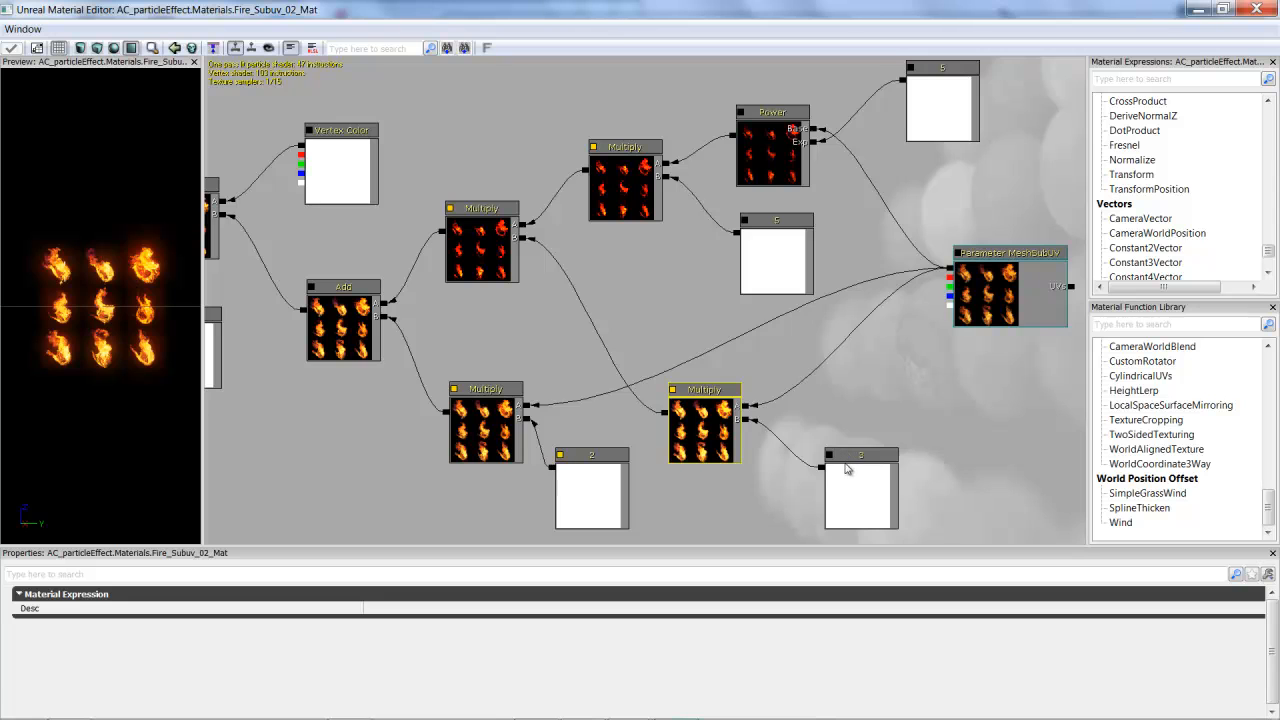
click(846, 470)
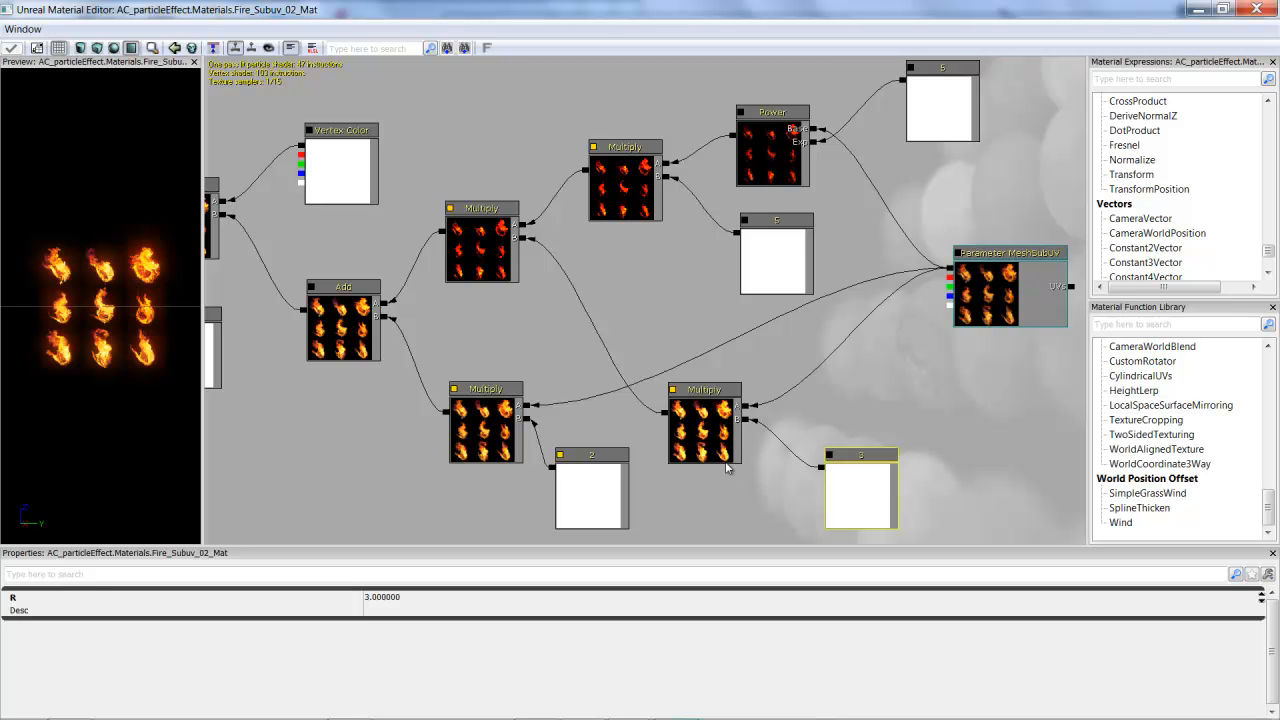
drag(488, 284, 414, 234)
drag(735, 247, 502, 296)
click(805, 285)
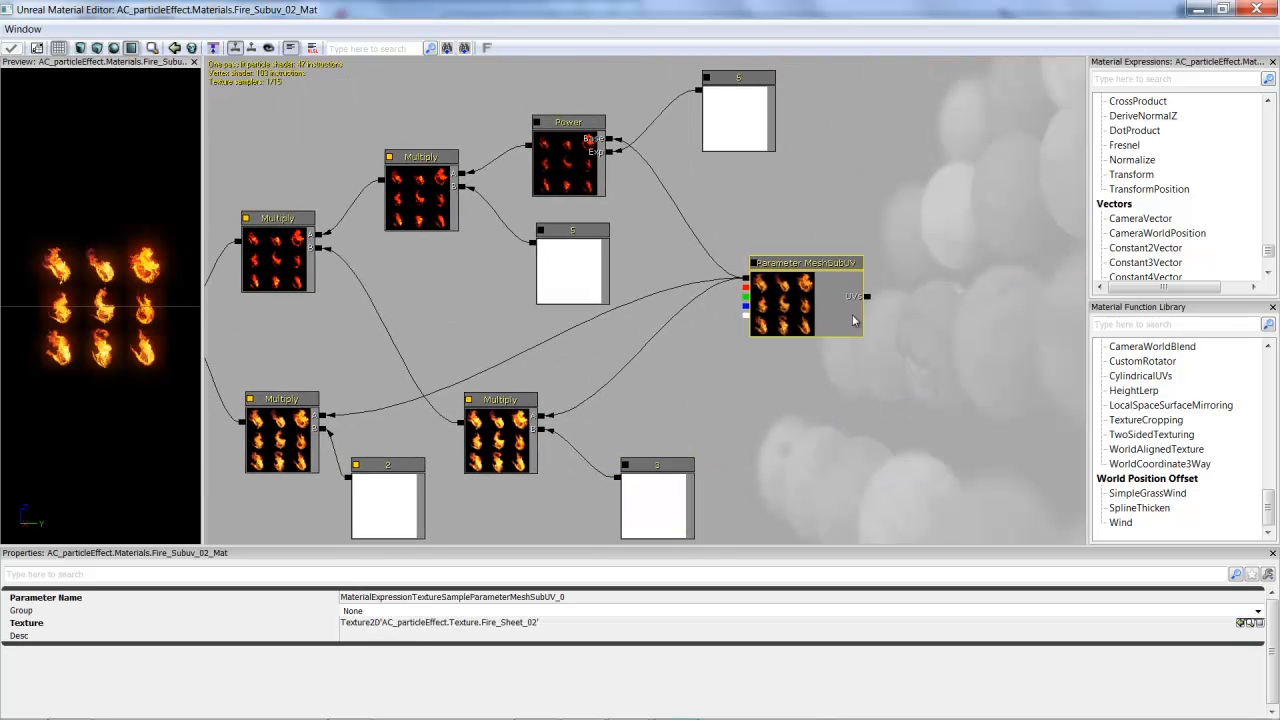
Search the material expressions for "texture" and "mesh" to look for the MeshSubUV texture expression.
drag(643, 309, 594, 303)
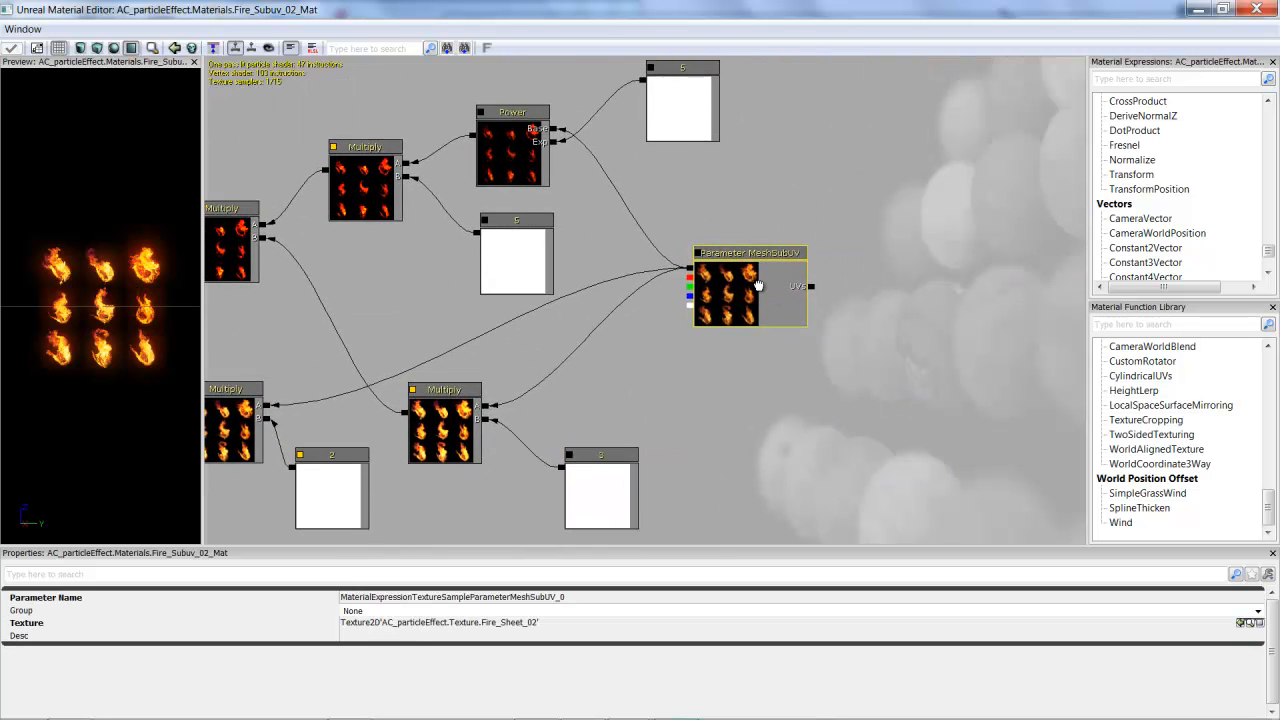
drag(758, 286, 750, 281)
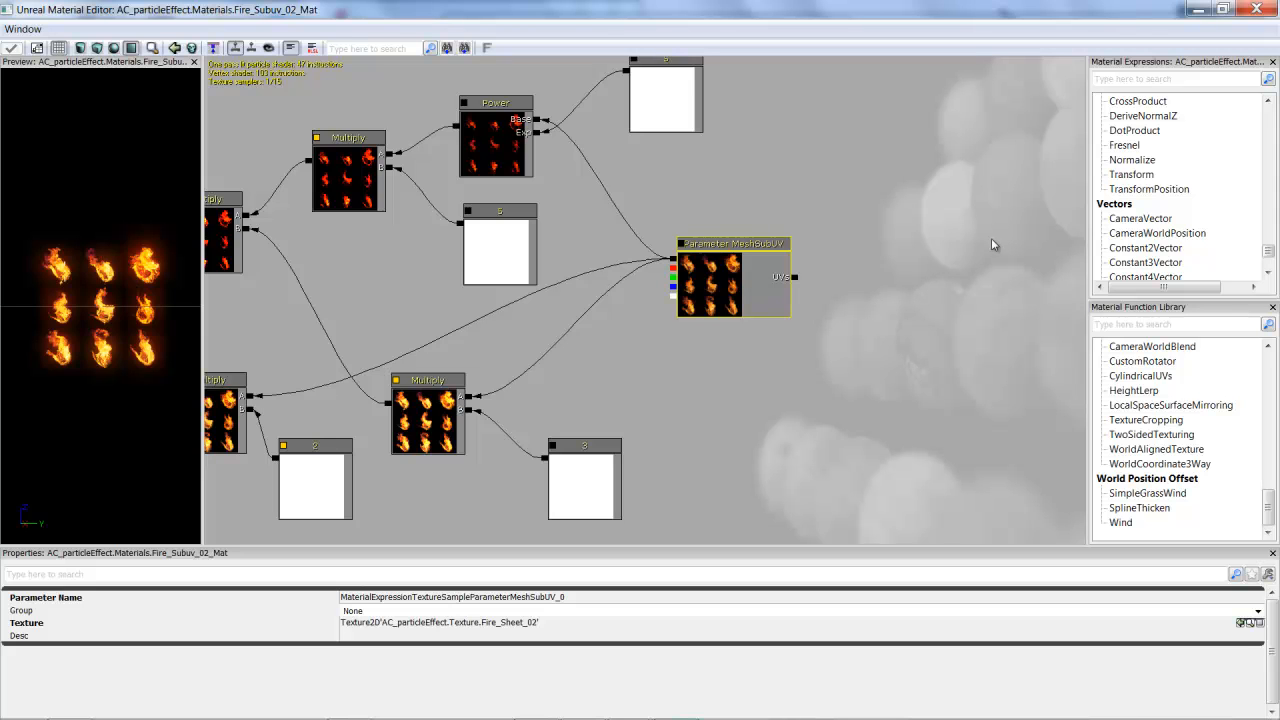
click(1163, 78)
text(texture)
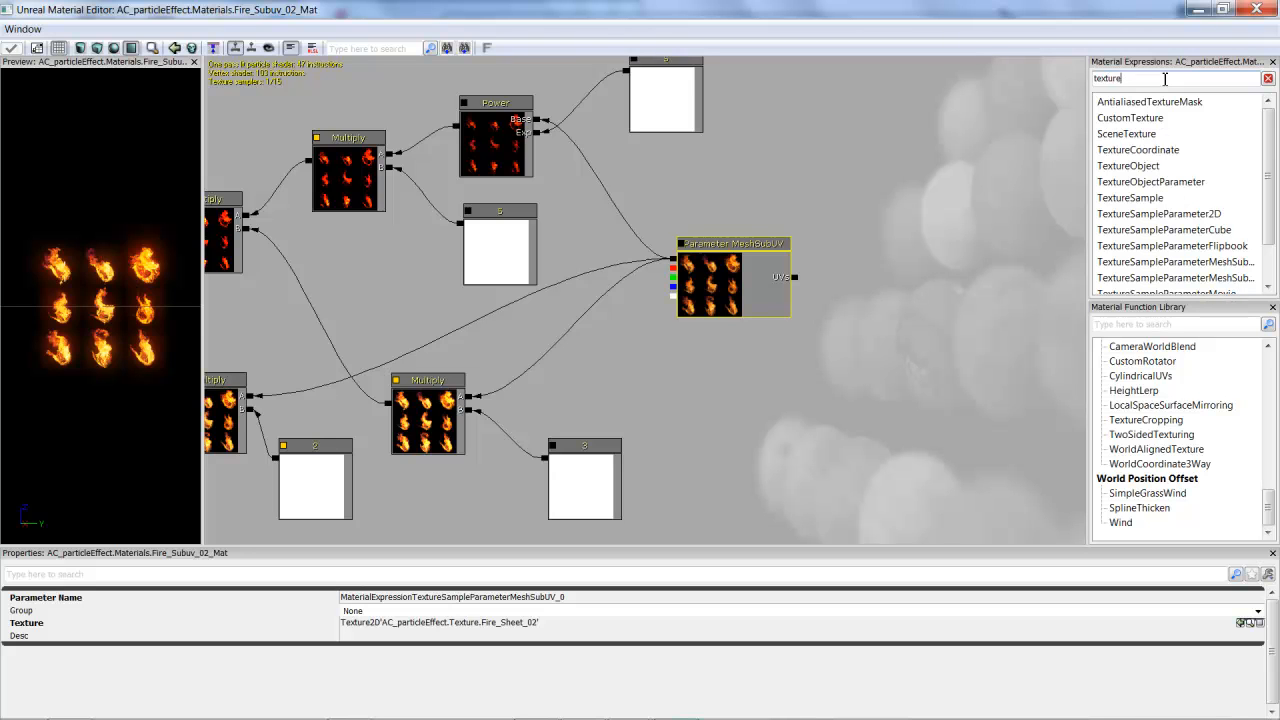
key(BackSpace)
key(BackSpace)
key(BackSpace)
key(BackSpace)
key(BackSpace)
key(BackSpace)
text(mesh)
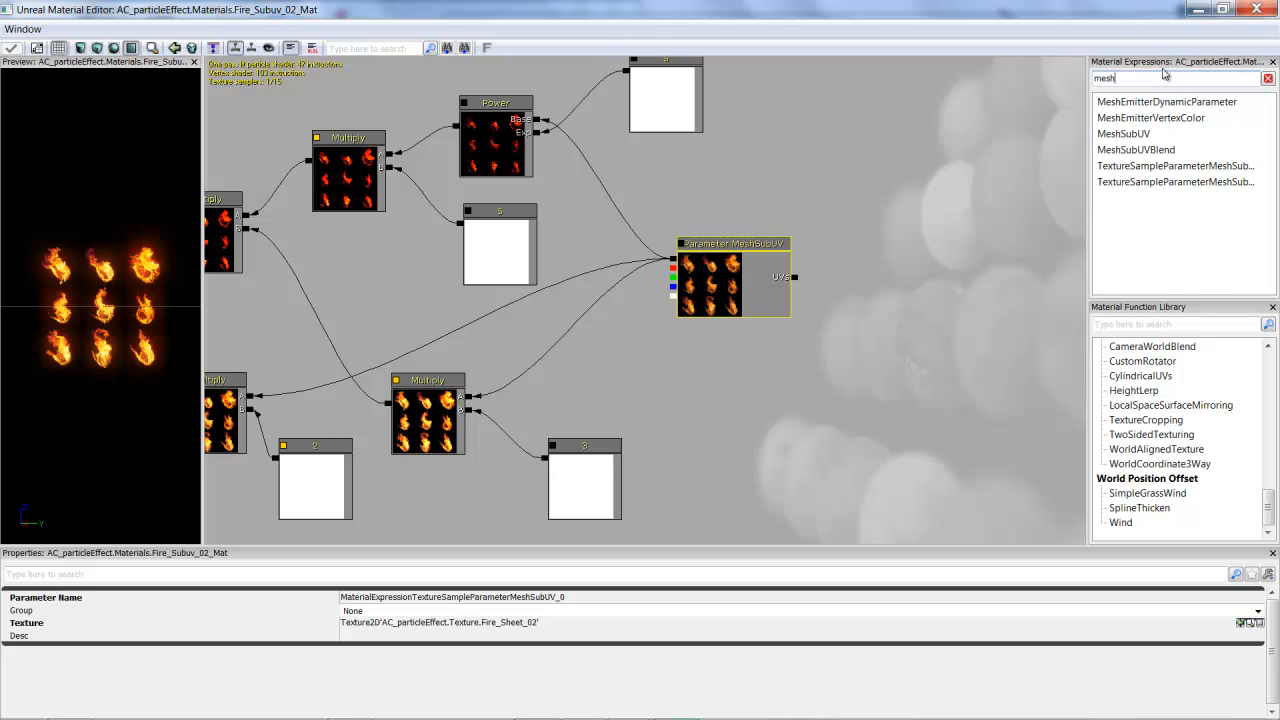
Add a TextureSampleParameterMeshSubUV node in the empty graph area beside the existing texture node, and delete the new blank node.
click(1184, 167)
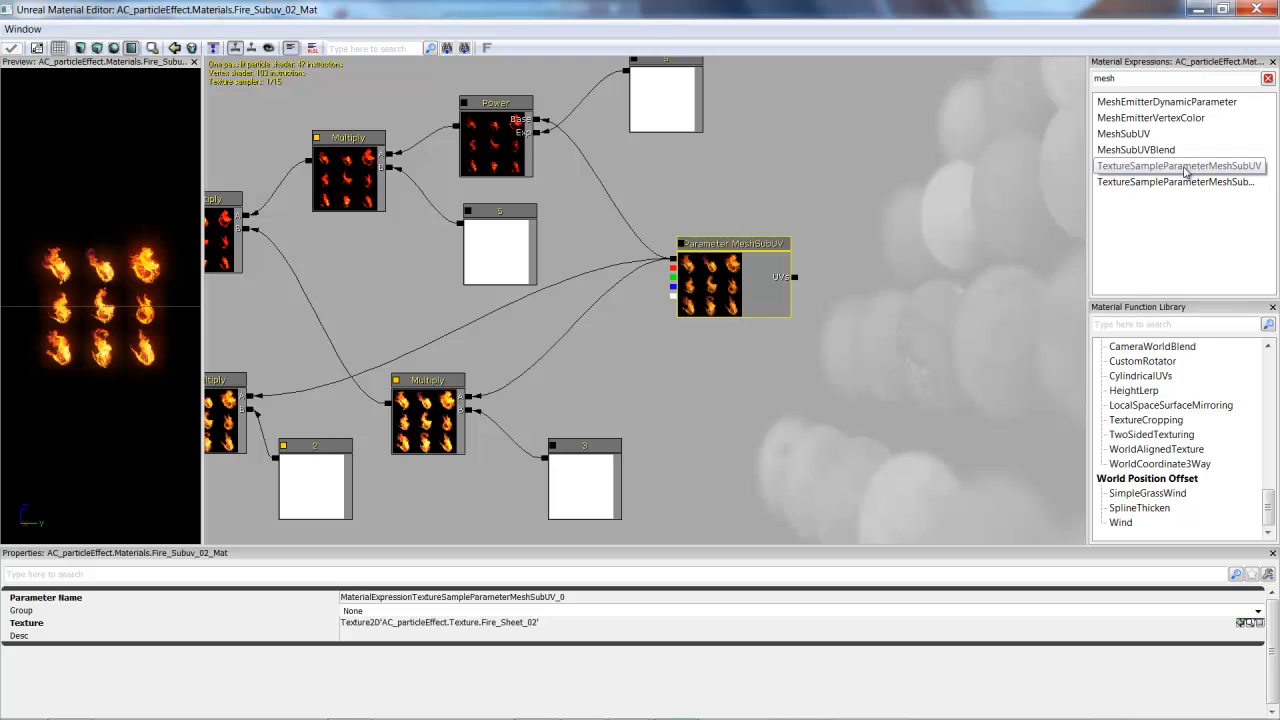
drag(1185, 172, 960, 240)
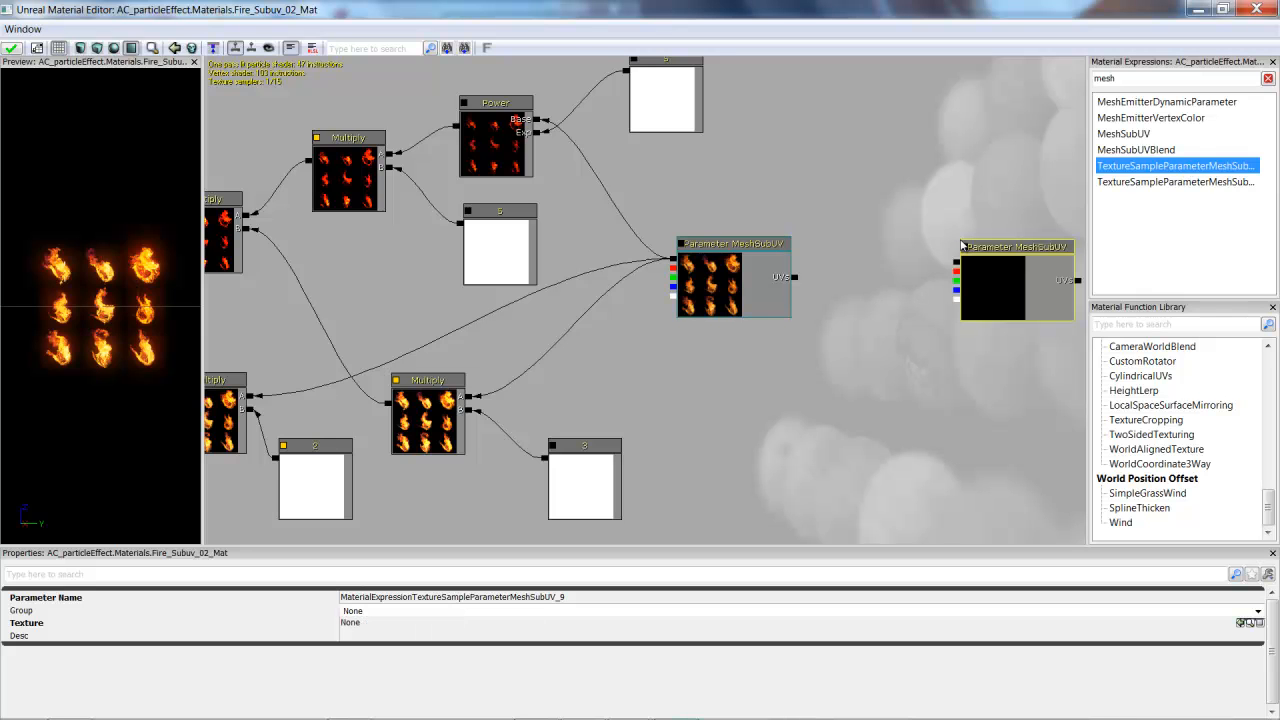
drag(1047, 246, 995, 250)
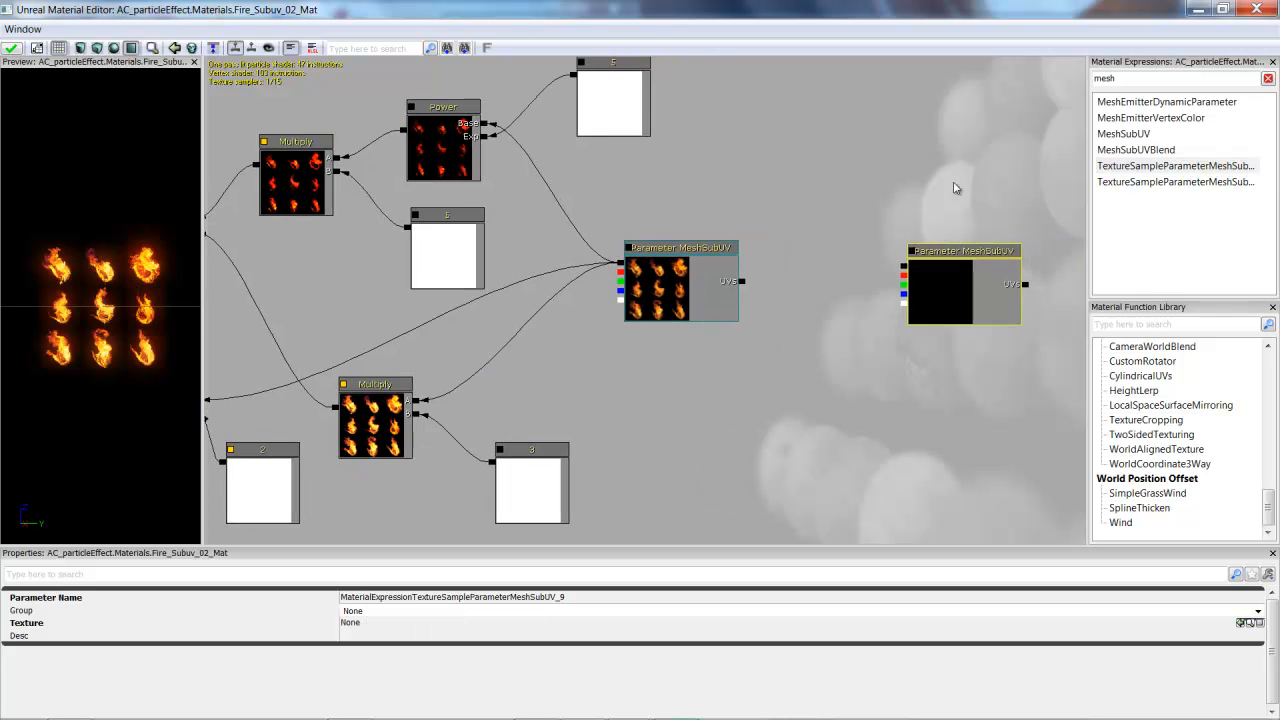
drag(943, 176, 1019, 320)
drag(906, 203, 890, 187)
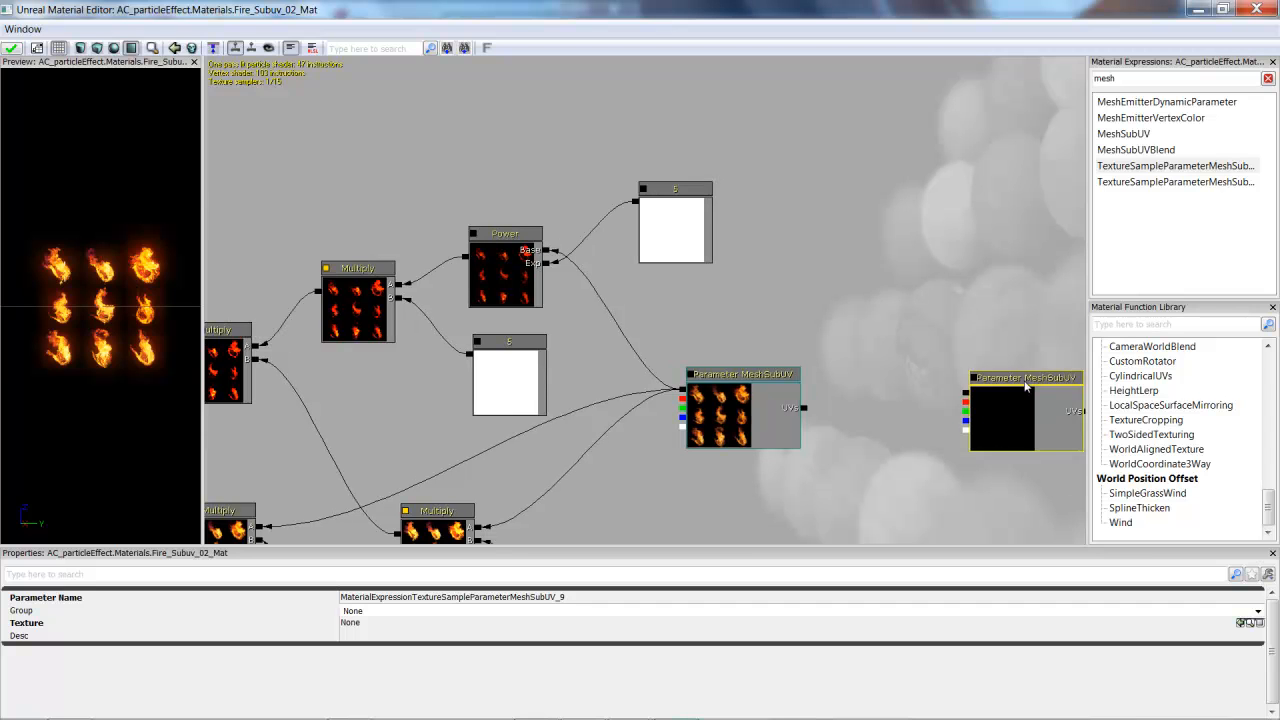
key(Delete)
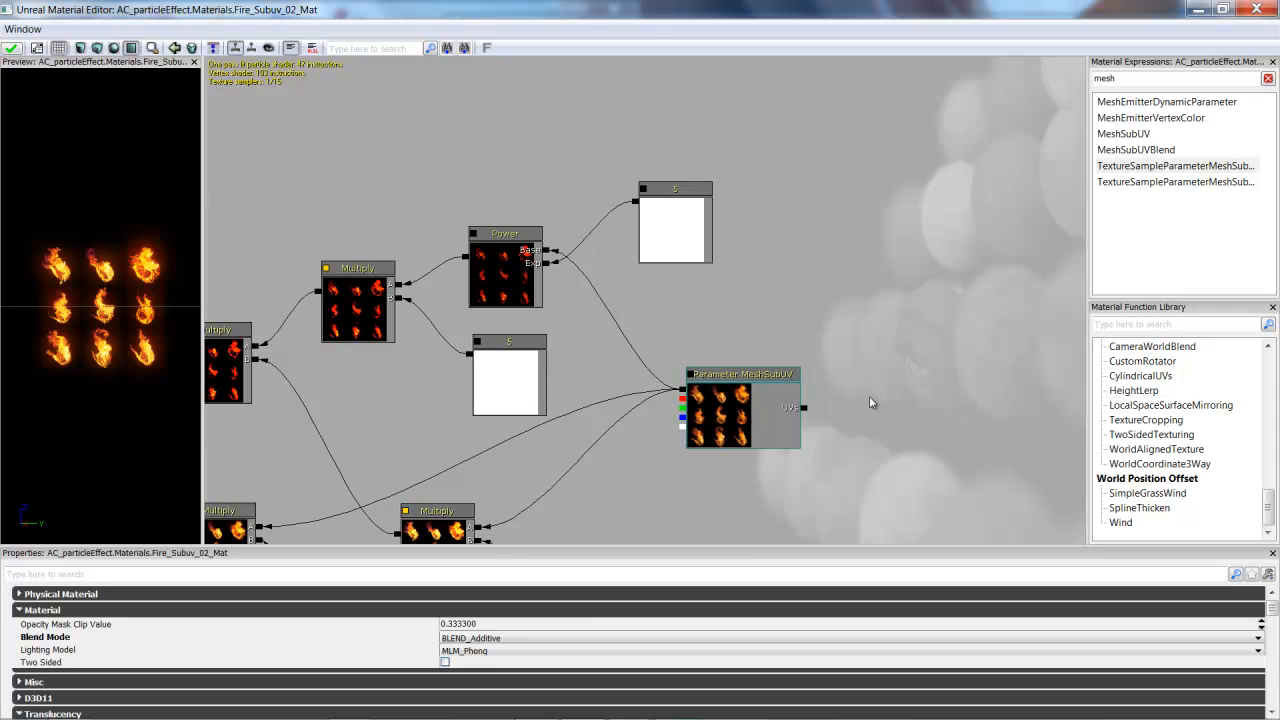
With the Parameter MeshSubUV node selected, restore the editor window and show the AC_particleEffect package's Texture group in the Content Browser.
click(741, 382)
drag(847, 268, 889, 188)
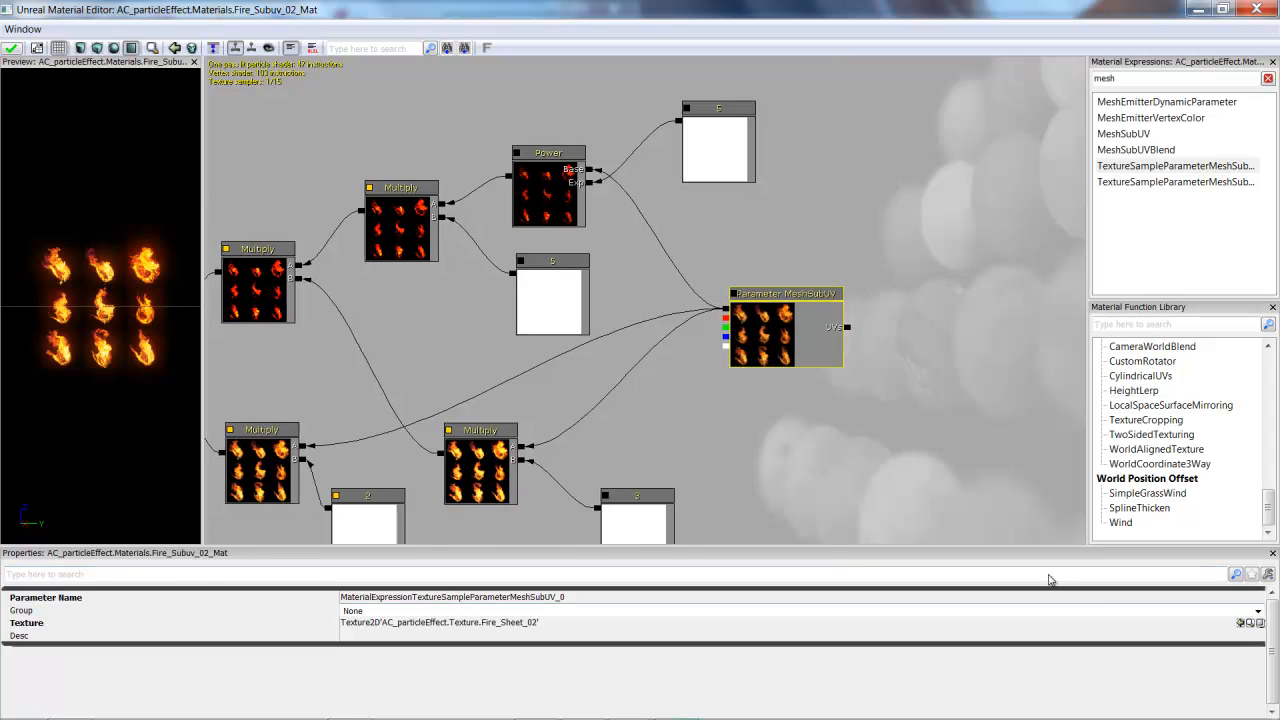
click(1223, 9)
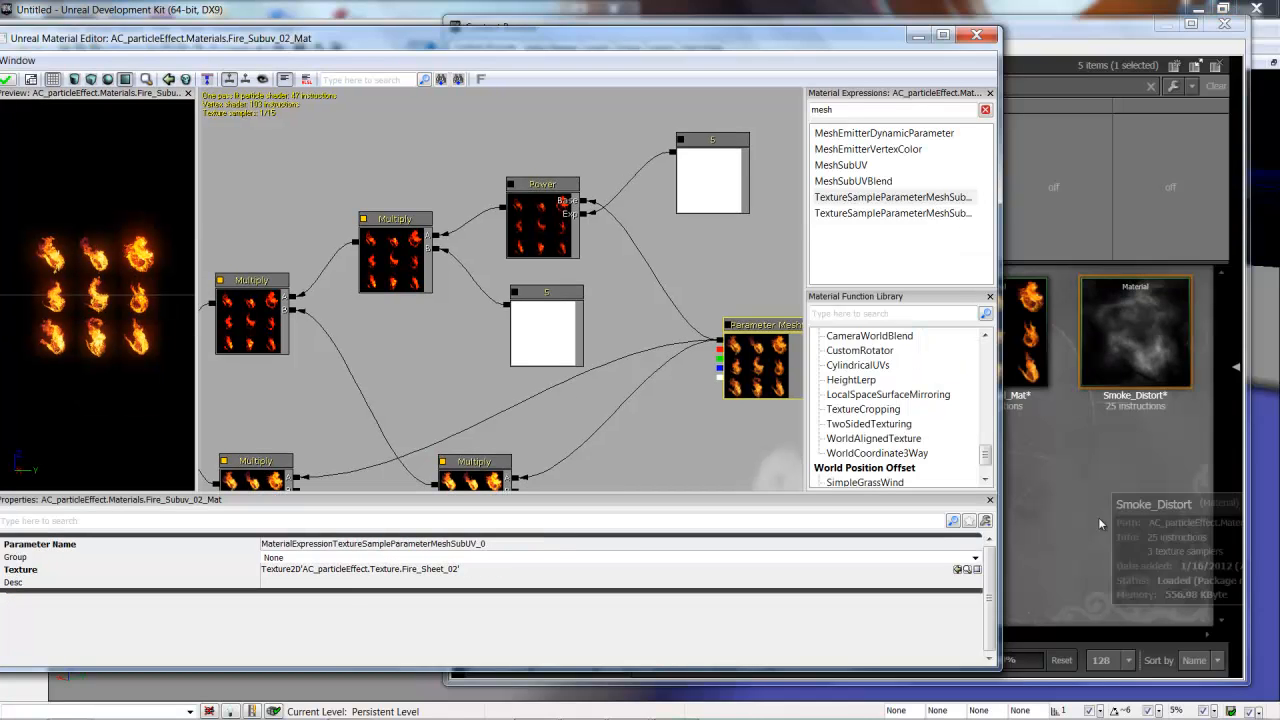
click(1098, 502)
click(529, 483)
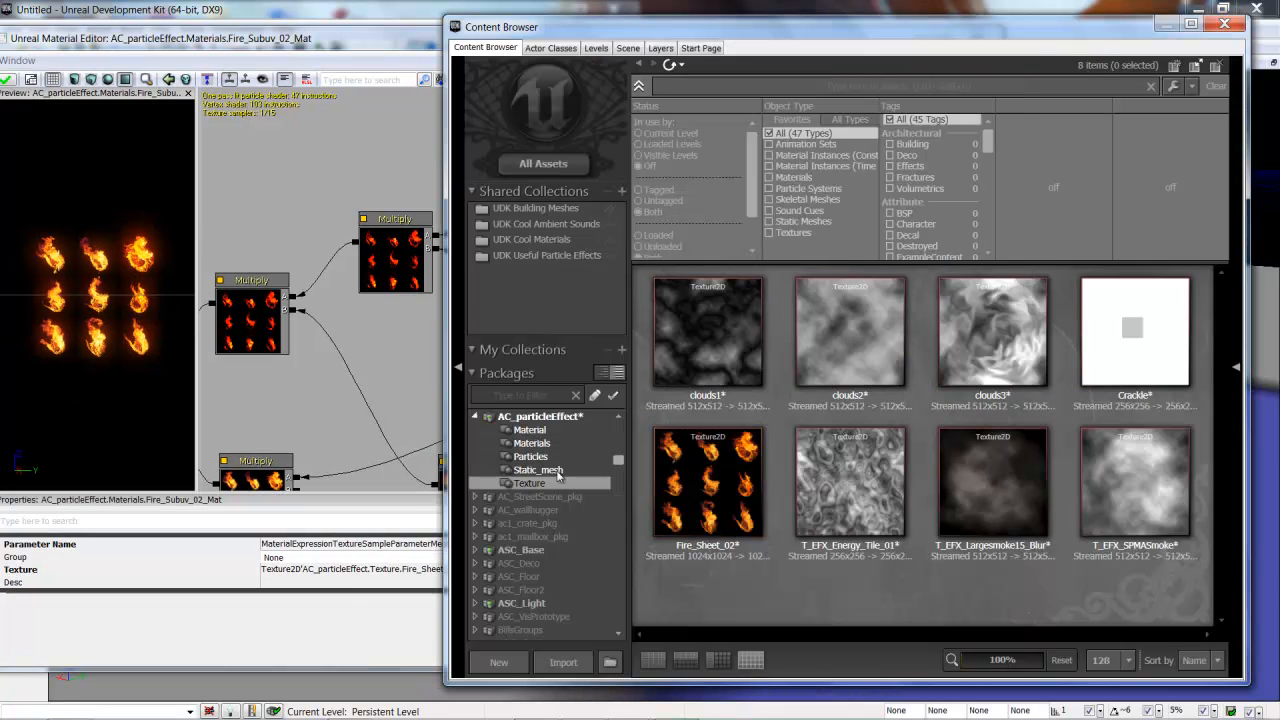
Select the Fire_Sheet_02 texture asset and check the Texture property of the Parameter MeshSubUV node.
drag(707, 480, 420, 200)
click(420, 200)
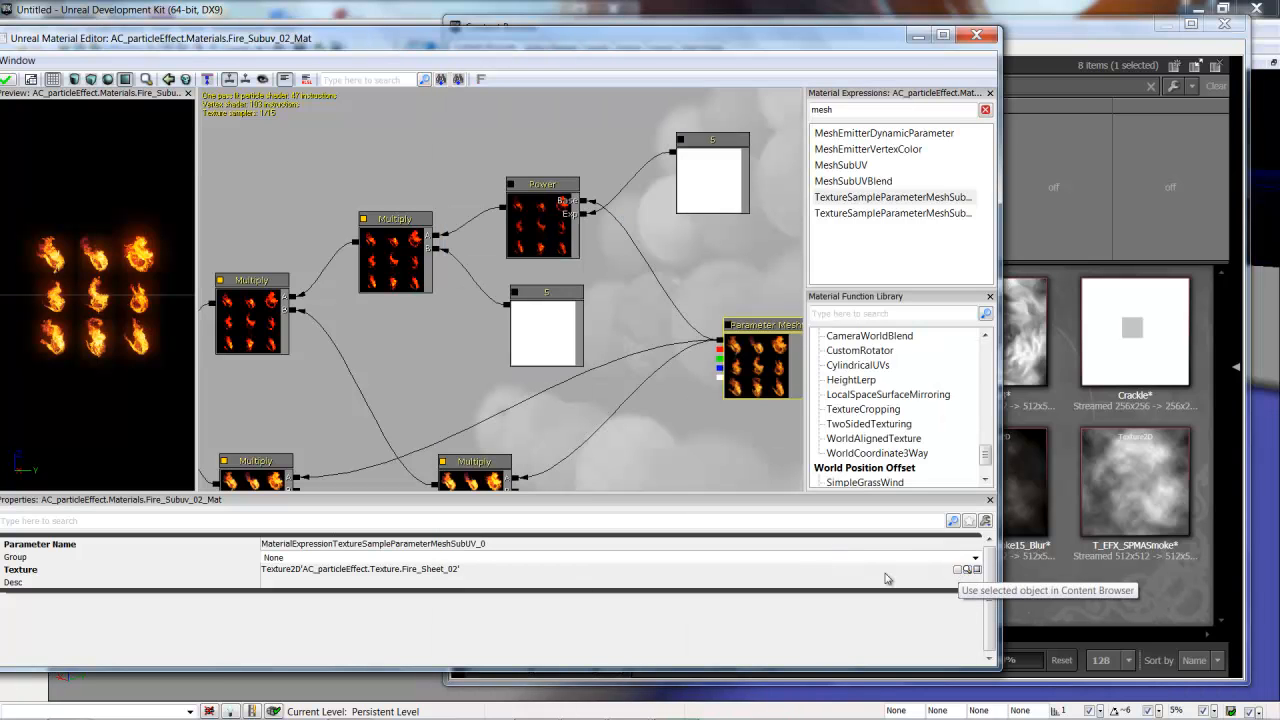
click(418, 569)
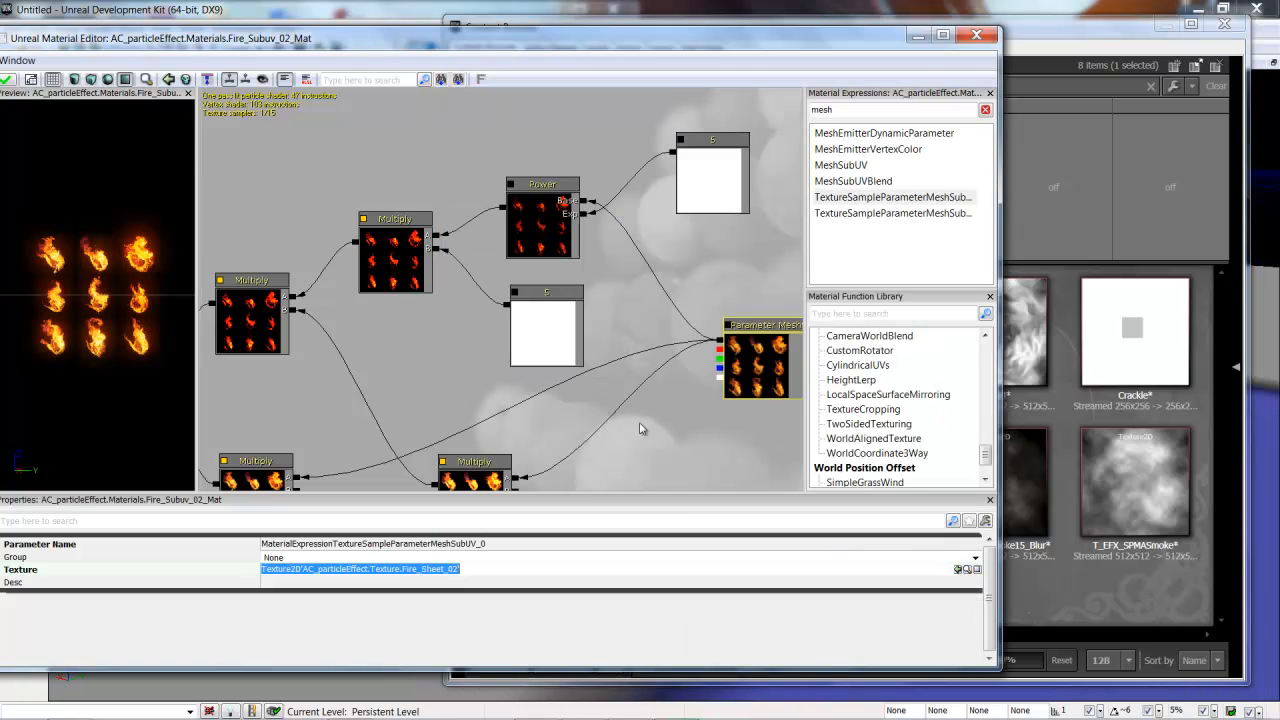
Inspect the Vertex Color node and its connection into the Multiply node.
drag(652, 439, 580, 383)
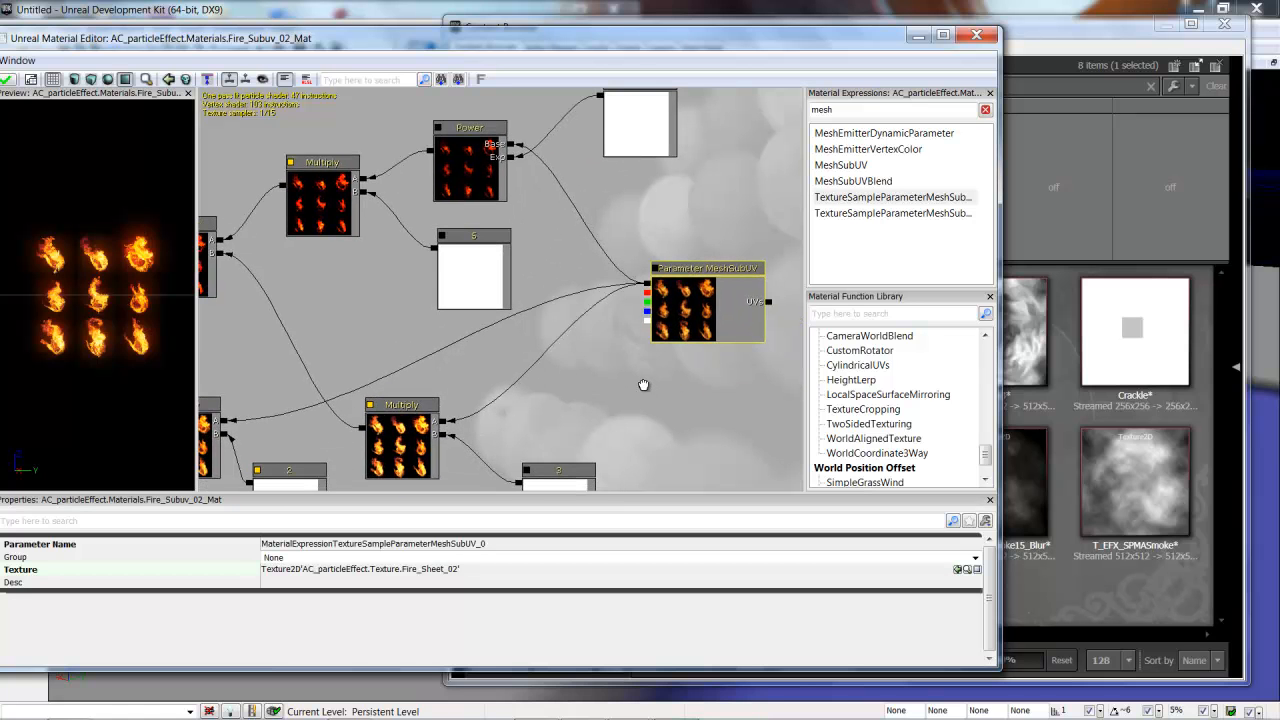
scroll(642, 368, down, 3)
scroll(571, 354, down, 1)
drag(422, 308, 606, 358)
scroll(524, 362, up, 4)
drag(433, 303, 510, 328)
click(503, 257)
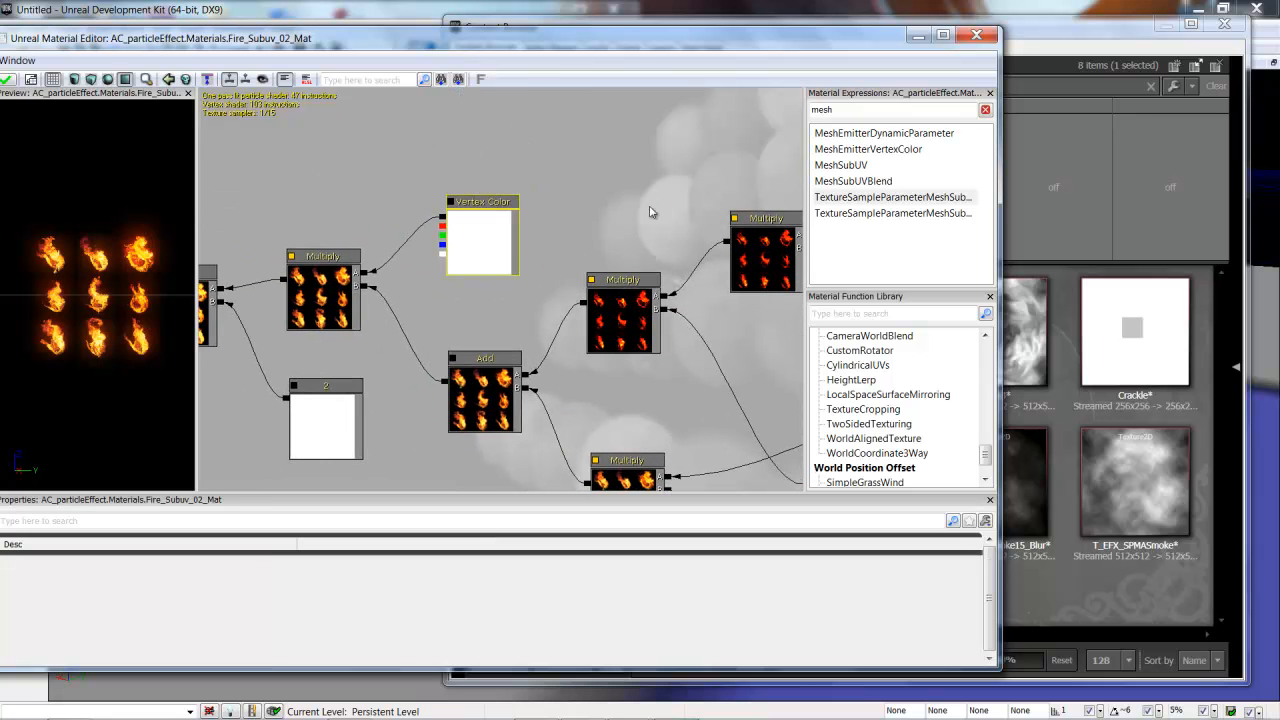
drag(623, 241, 565, 225)
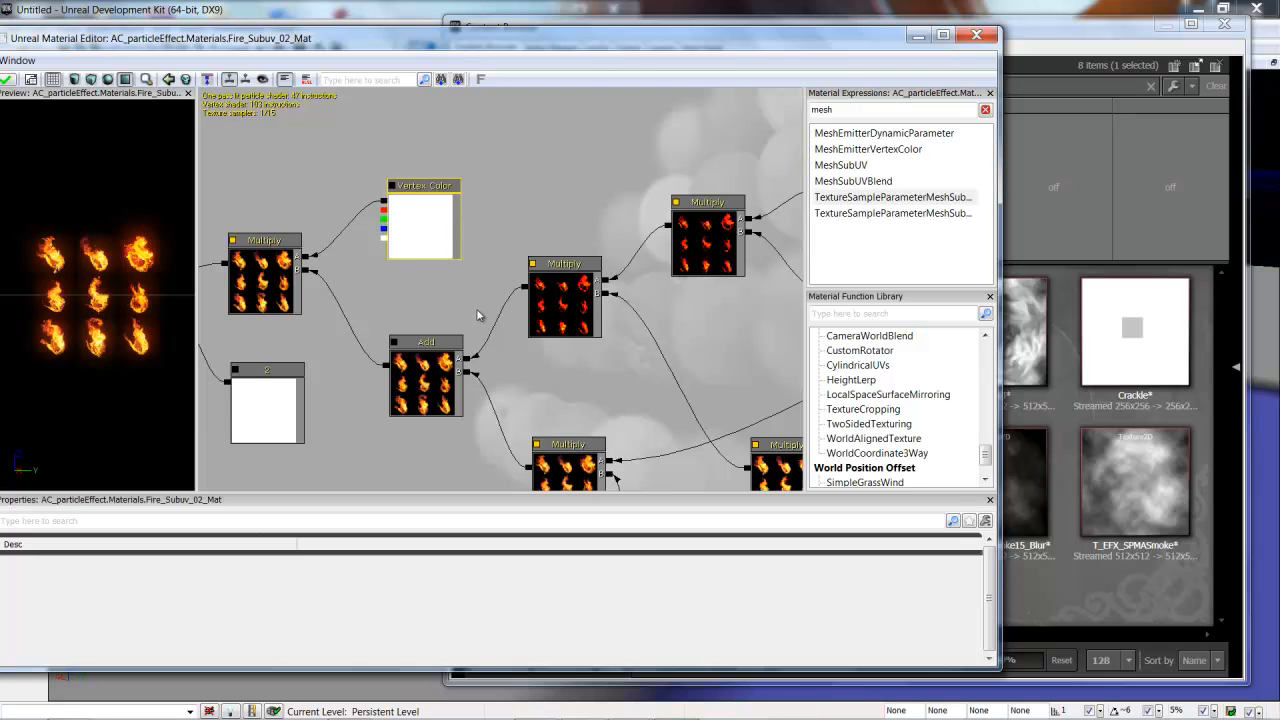
Trace the network from the Add node through its Multiply branches to the Parameter MeshSubUV node.
drag(465, 299, 509, 251)
mouse_move(490, 204)
mouse_down()
mouse_move(357, 229)
mouse_move(418, 209)
mouse_up()
scroll(418, 209, down, 4)
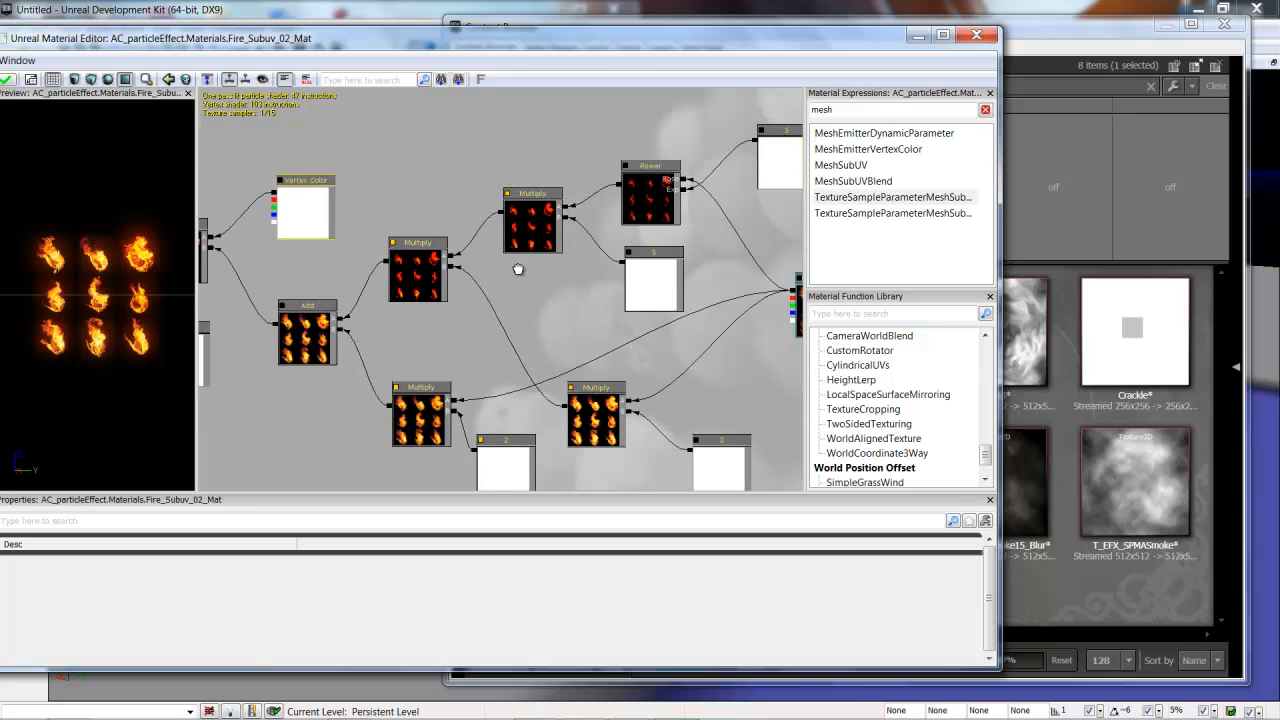
scroll(462, 209, up, 5)
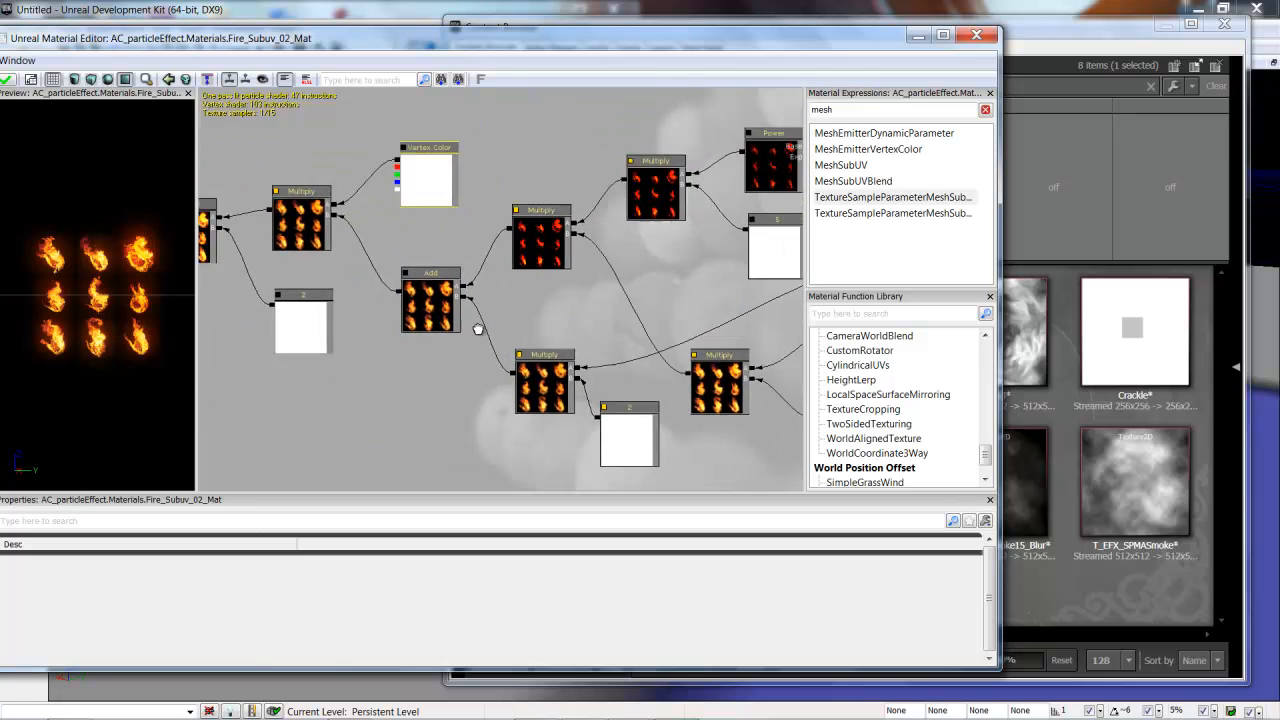
click(307, 333)
click(430, 229)
drag(463, 304, 232, 226)
click(349, 268)
click(331, 268)
scroll(488, 267, down, 3)
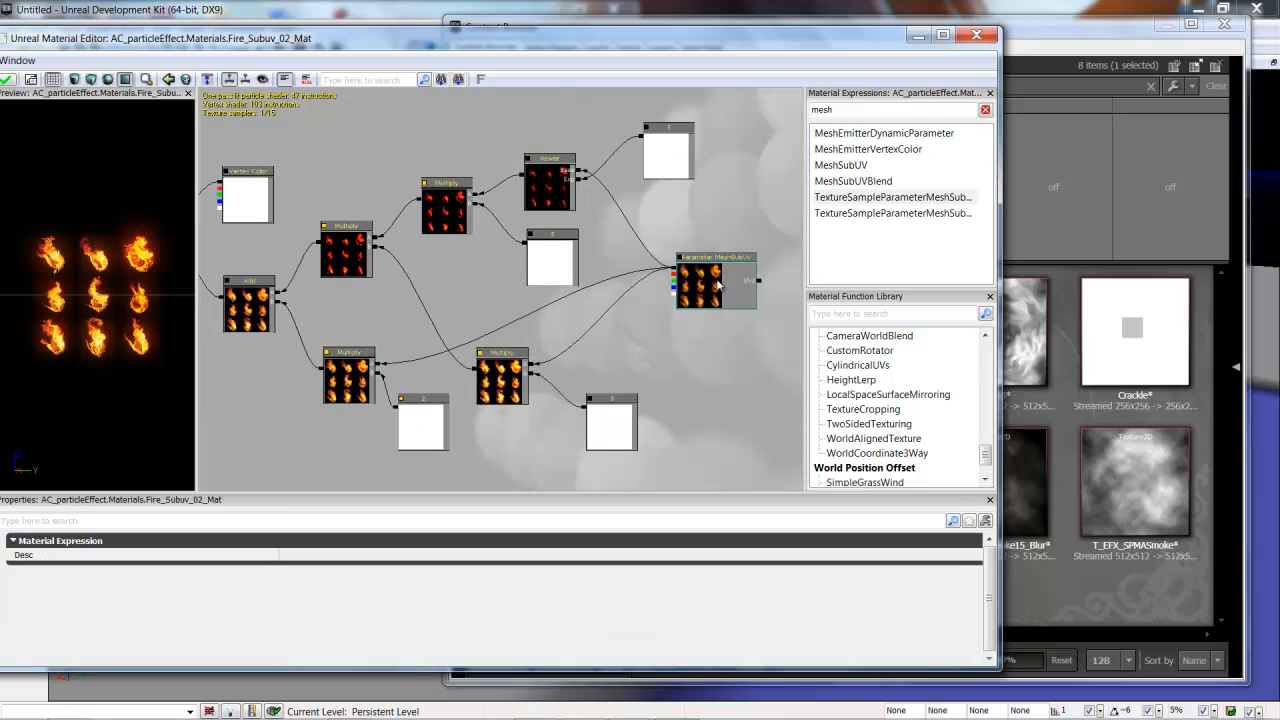
click(708, 286)
Inspect the Multiply nodes that feed the material's Emissive input and select the one fed by Vertex Color.
drag(362, 288, 592, 312)
scroll(425, 315, up, 3)
drag(401, 242, 541, 267)
drag(551, 345, 659, 363)
drag(577, 280, 621, 254)
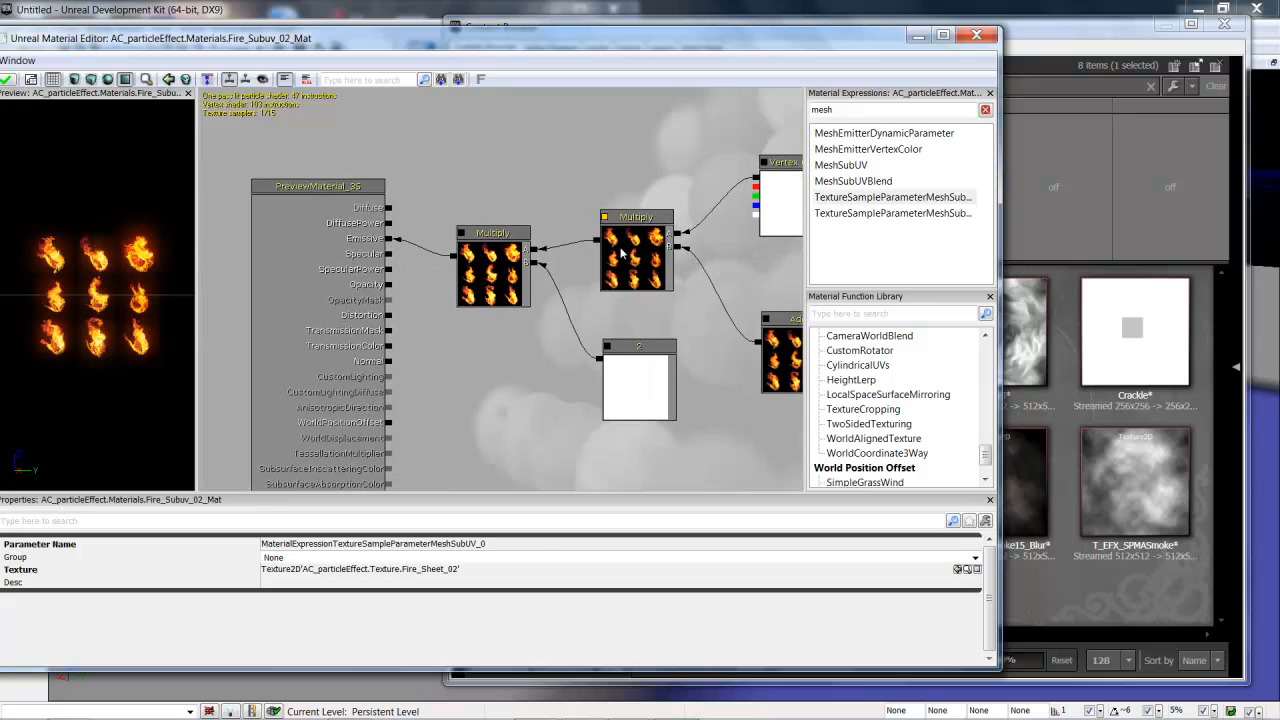
click(621, 254)
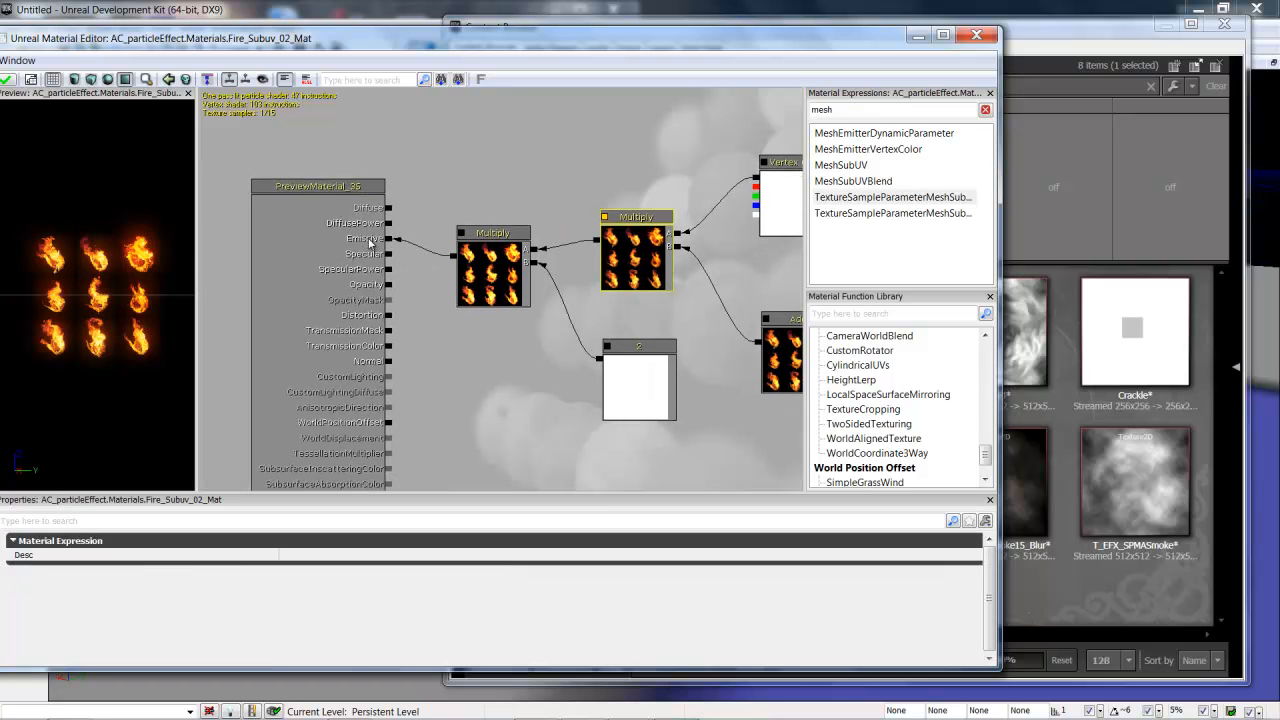
Return to the Power branch and select the Multiply node that combines it with the lower fire branch.
drag(682, 302, 171, 212)
drag(482, 213, 342, 258)
drag(565, 185, 485, 254)
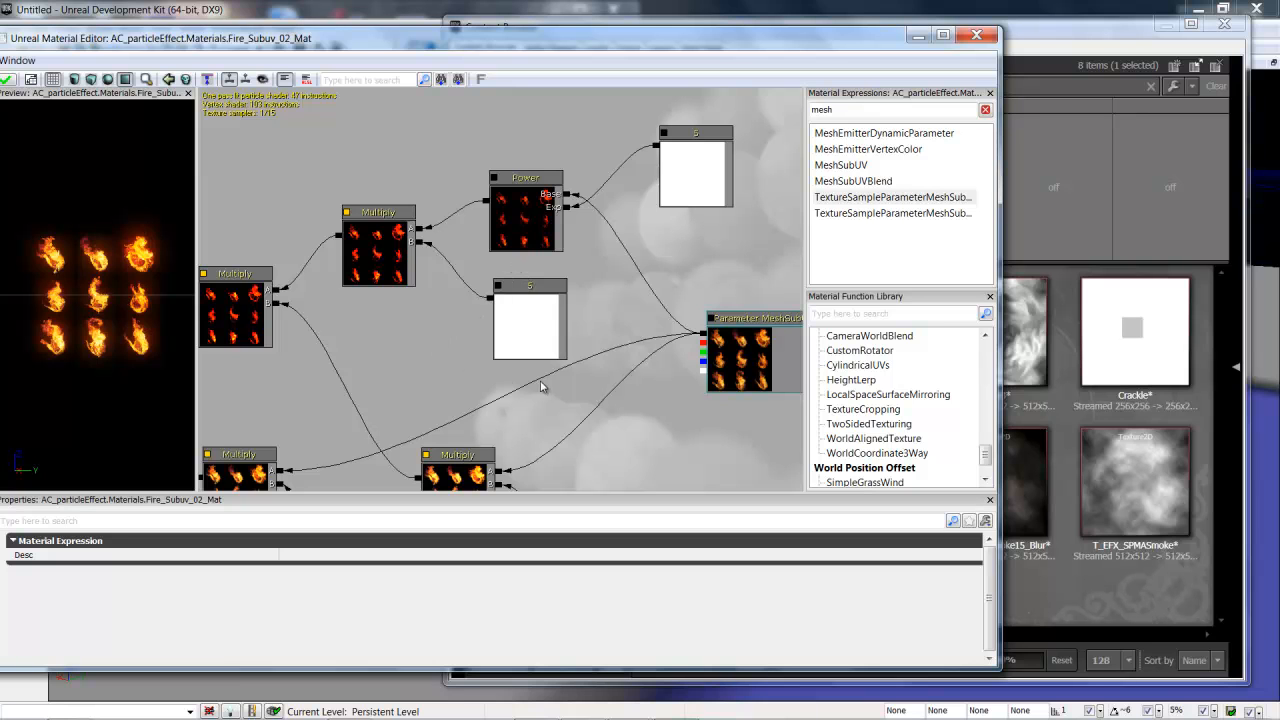
drag(490, 368, 532, 384)
click(298, 284)
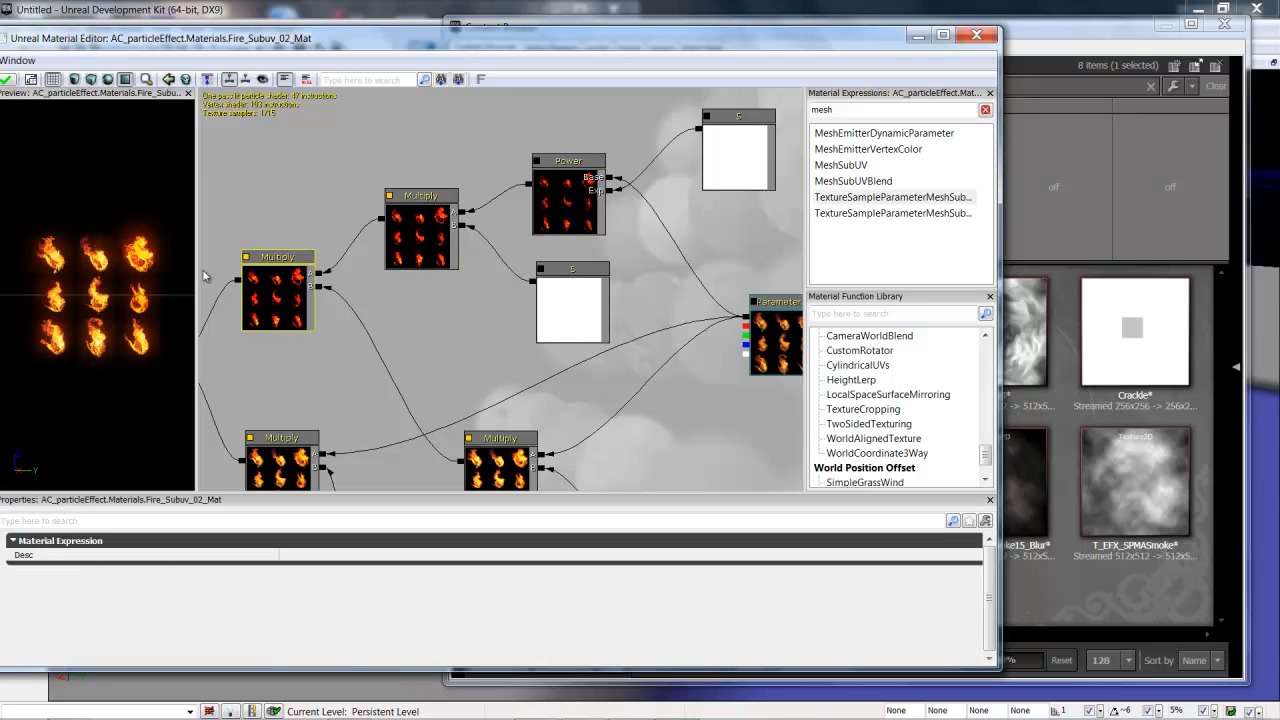
Inspect the Power node together with the neighbouring Multiply nodes and their constant inputs.
drag(588, 279, 463, 293)
click(443, 224)
drag(317, 271, 377, 259)
click(374, 258)
mouse_move(306, 349)
mouse_down()
mouse_move(508, 261)
mouse_move(310, 361)
mouse_up()
click(423, 205)
click(397, 393)
click(259, 318)
click(437, 259)
drag(544, 264, 515, 276)
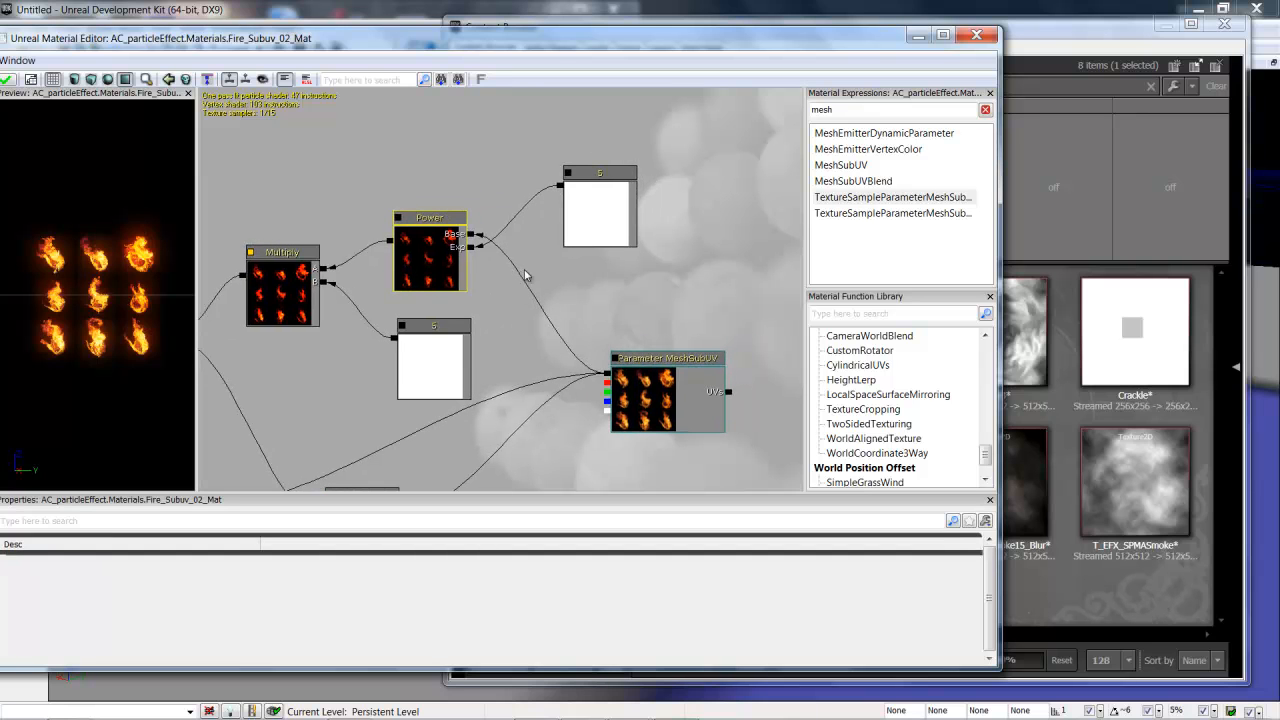
Select the constant feeding the Power node's exponent and search the material expressions for "constant".
click(612, 205)
double_click(873, 114)
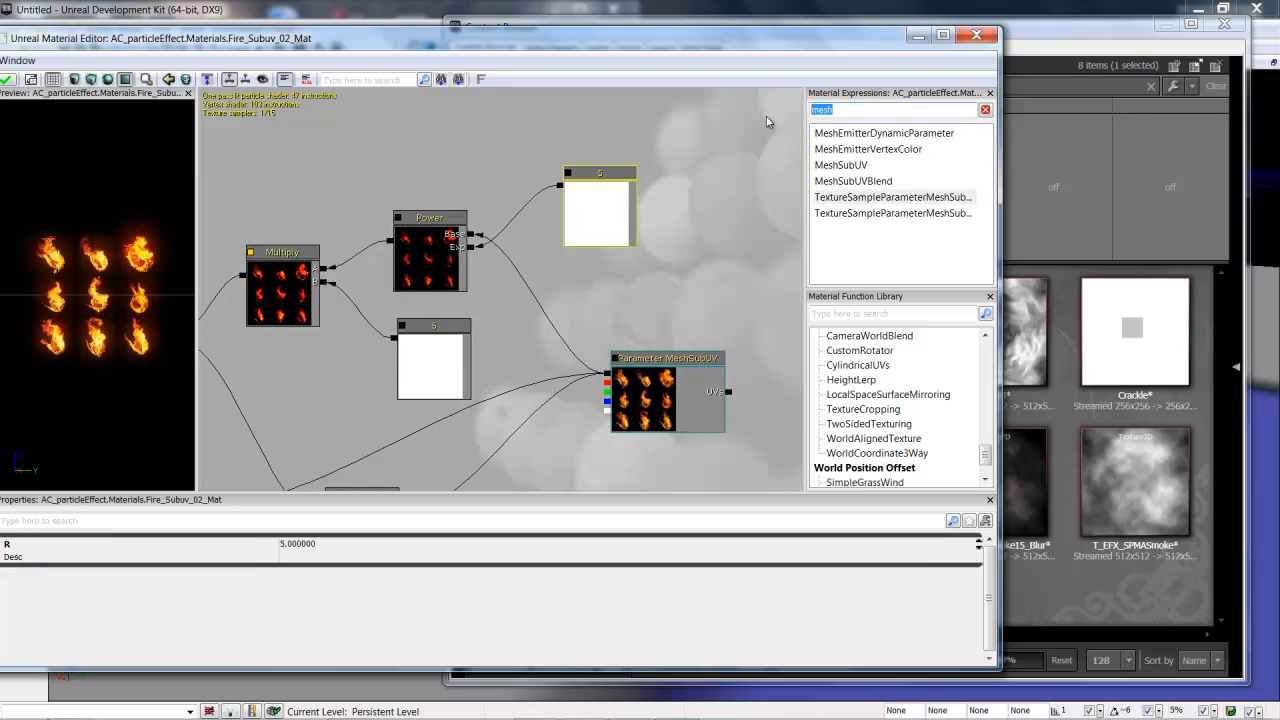
text(constant)
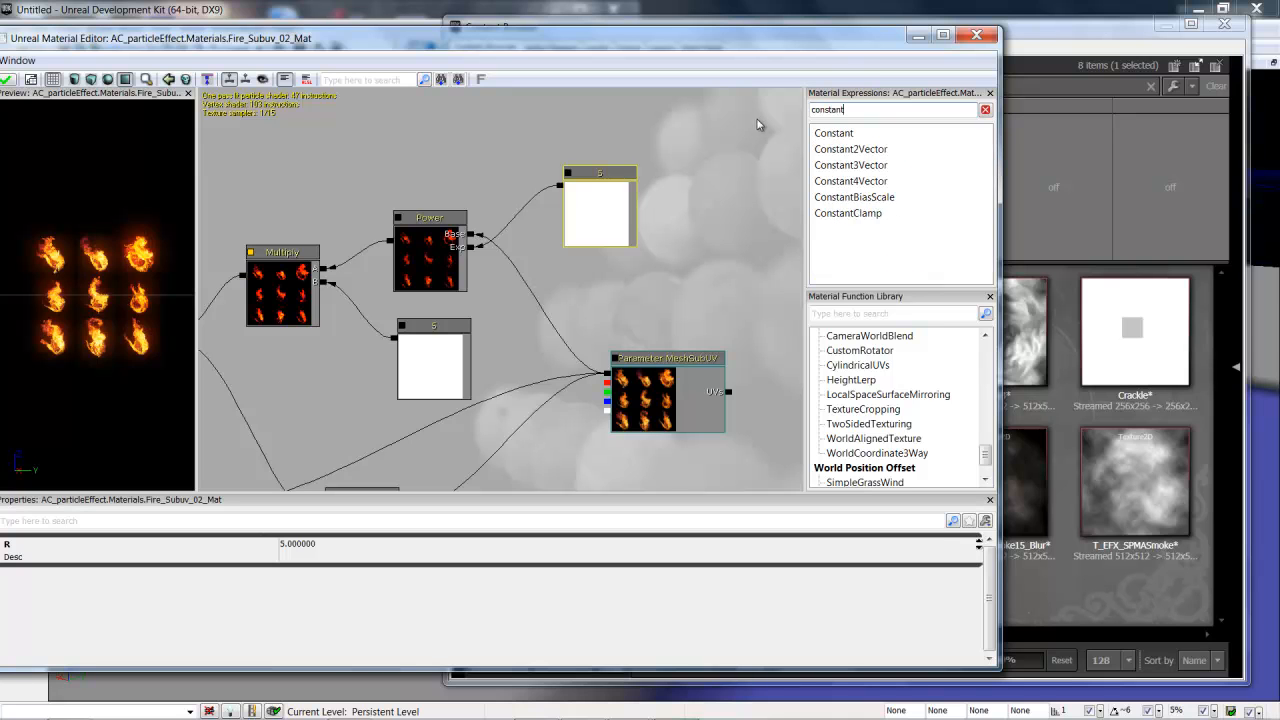
Compare the Constant, Constant2Vector and Constant3Vector expressions, ending with the plain Constant selected.
click(834, 134)
click(845, 150)
click(846, 165)
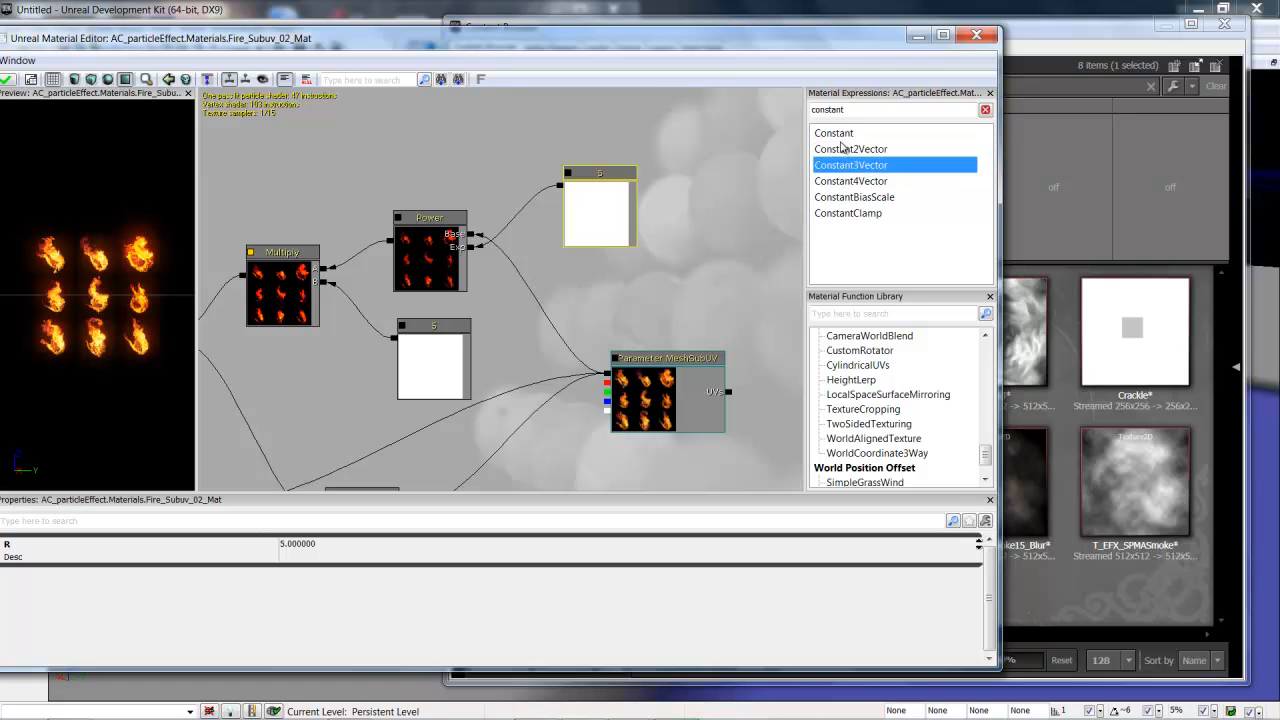
click(843, 137)
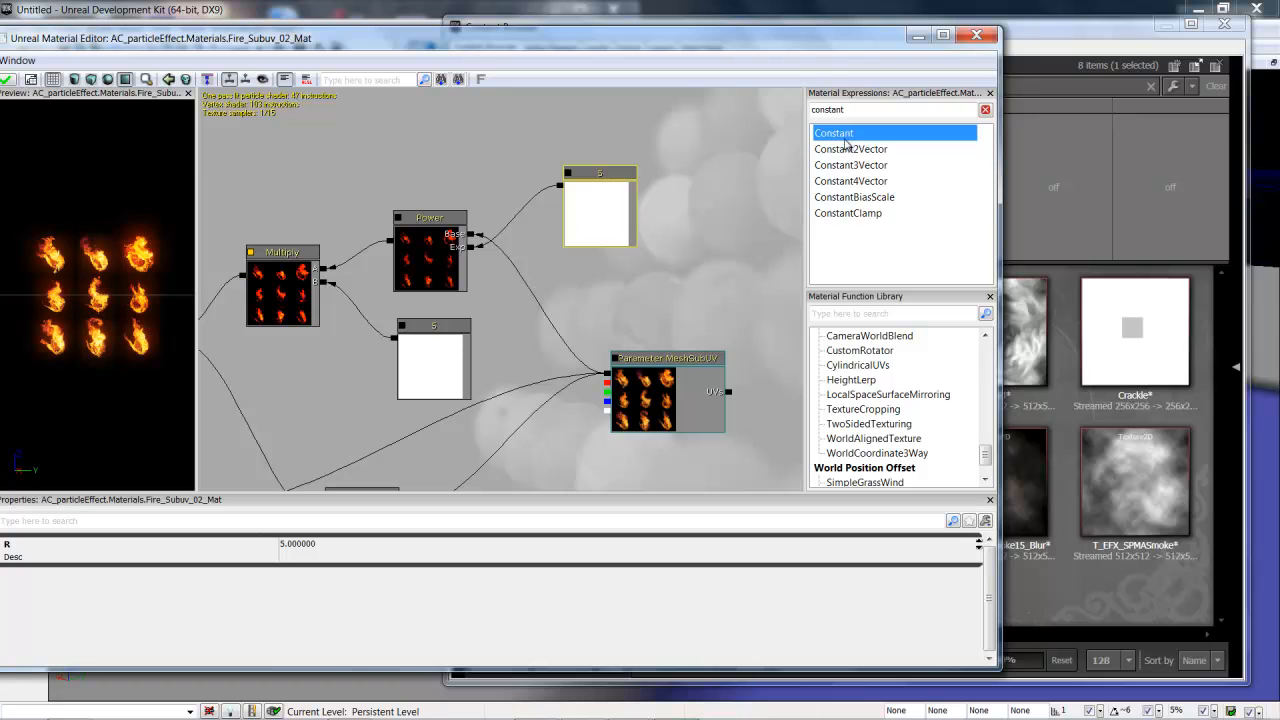
click(846, 166)
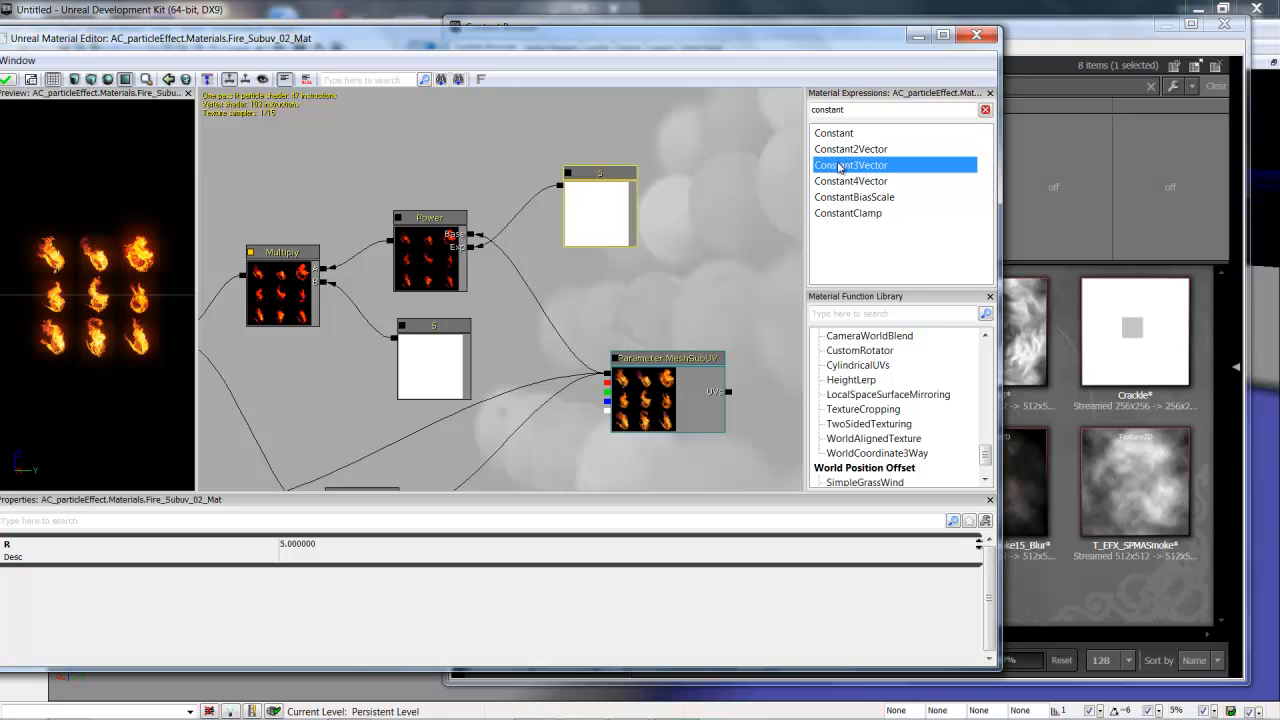
click(865, 133)
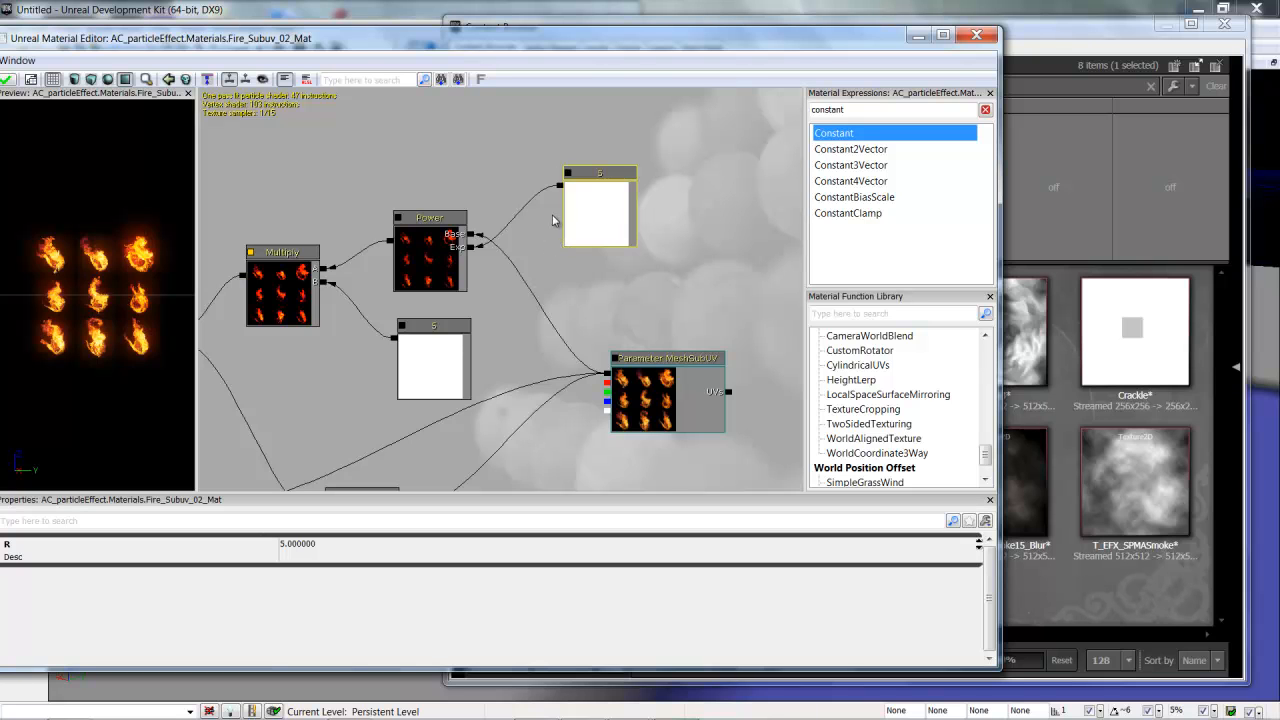
Shift the material editor window over and examine how the Parameter MeshSubUV and constant nodes connect to the Power node.
drag(490, 215, 498, 172)
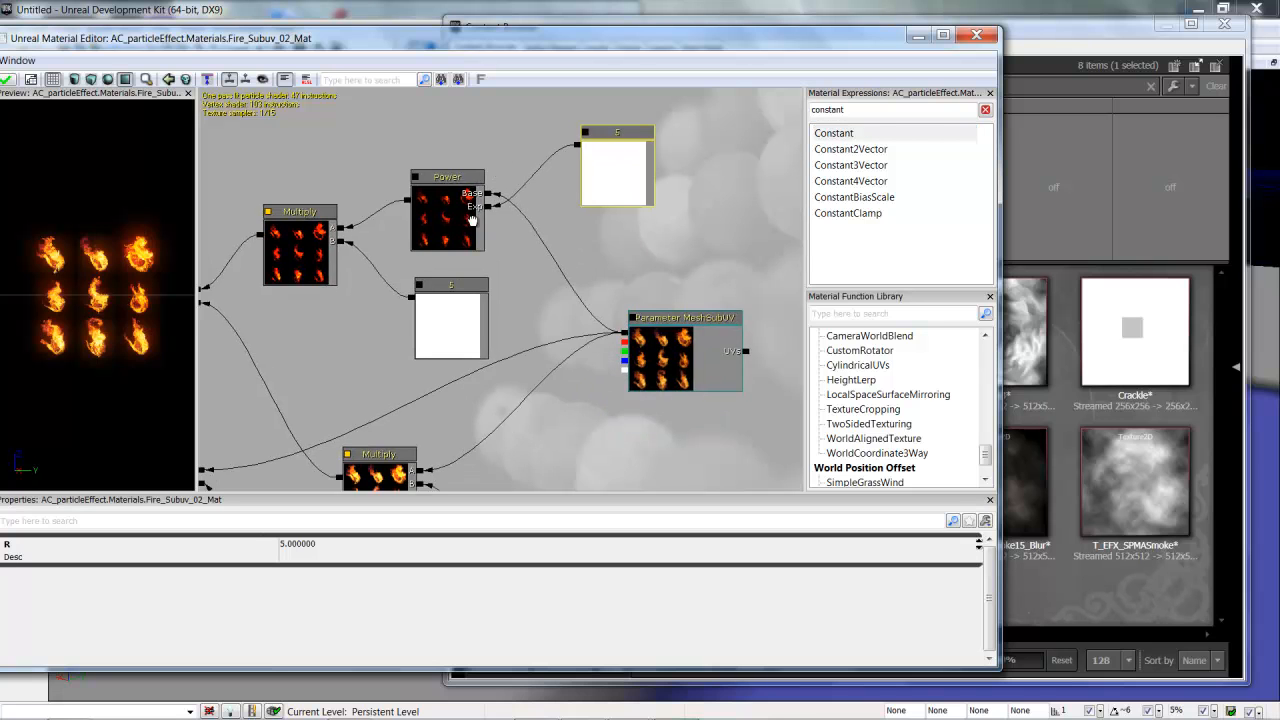
drag(464, 225, 522, 209)
drag(447, 289, 378, 274)
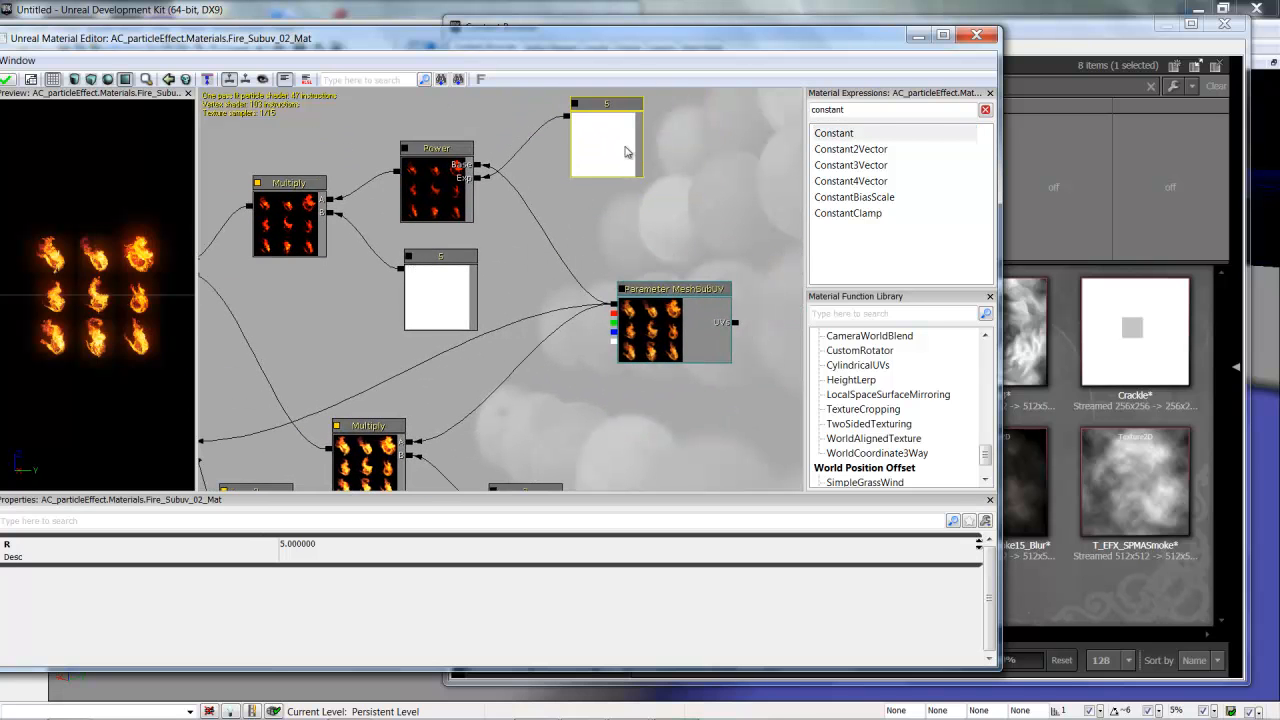
drag(587, 50, 659, 41)
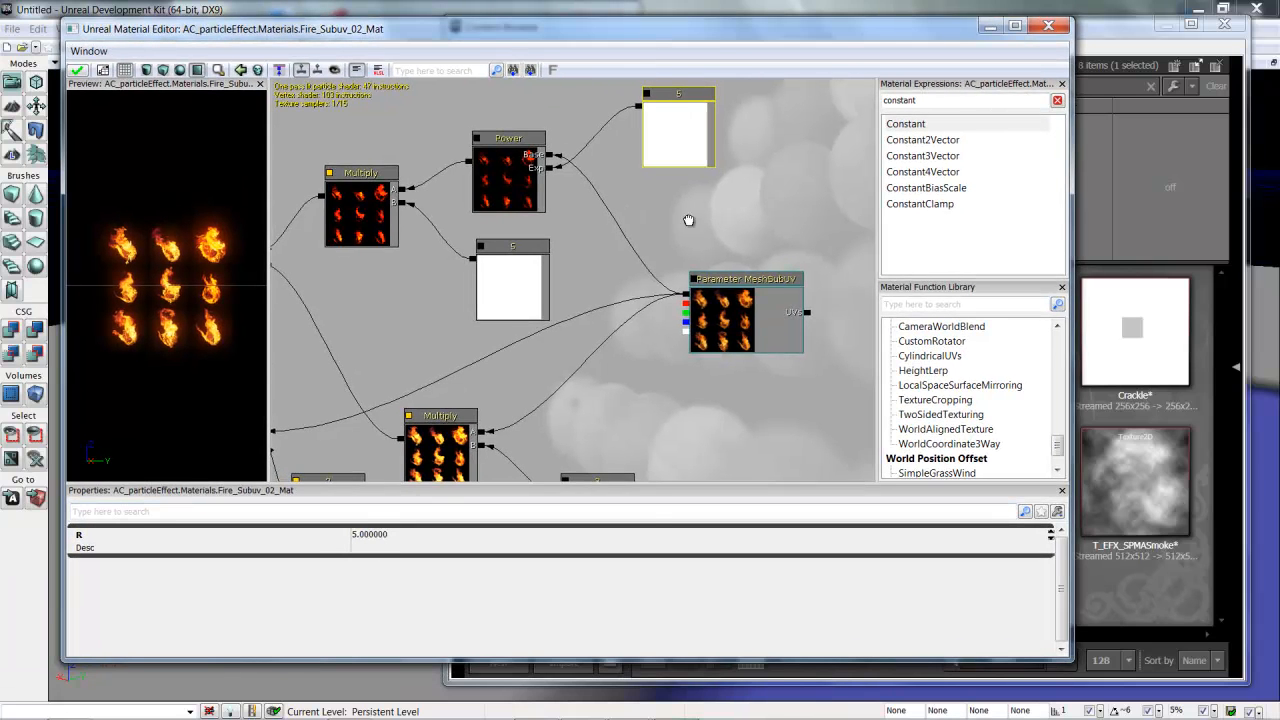
drag(687, 131, 686, 189)
drag(591, 218, 689, 191)
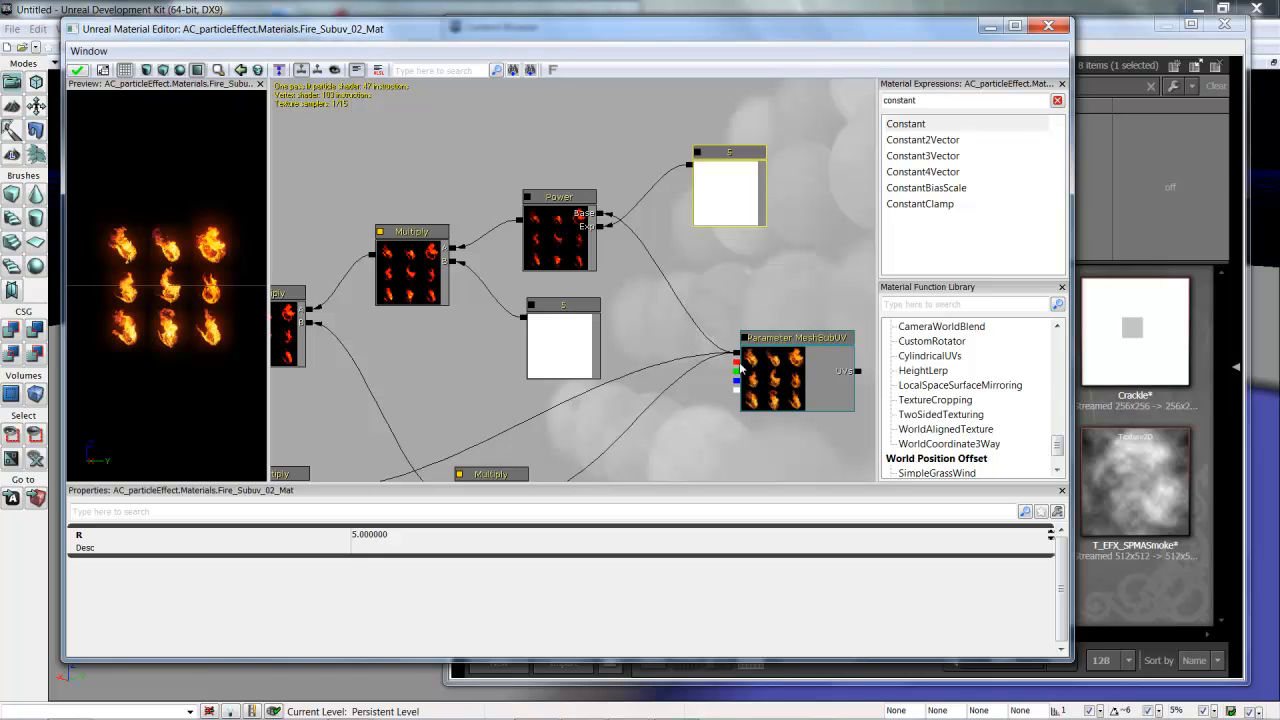
Trace the fire material's network from Parameter MeshSubUV through the Power, Multiply and Add nodes to the material's Emissive input.
drag(691, 367, 654, 309)
drag(455, 188, 546, 152)
drag(379, 219, 478, 128)
drag(354, 174, 737, 337)
mouse_move(402, 285)
mouse_down()
mouse_move(581, 286)
mouse_move(577, 232)
mouse_move(440, 229)
mouse_up()
drag(608, 212, 339, 284)
drag(723, 240, 593, 182)
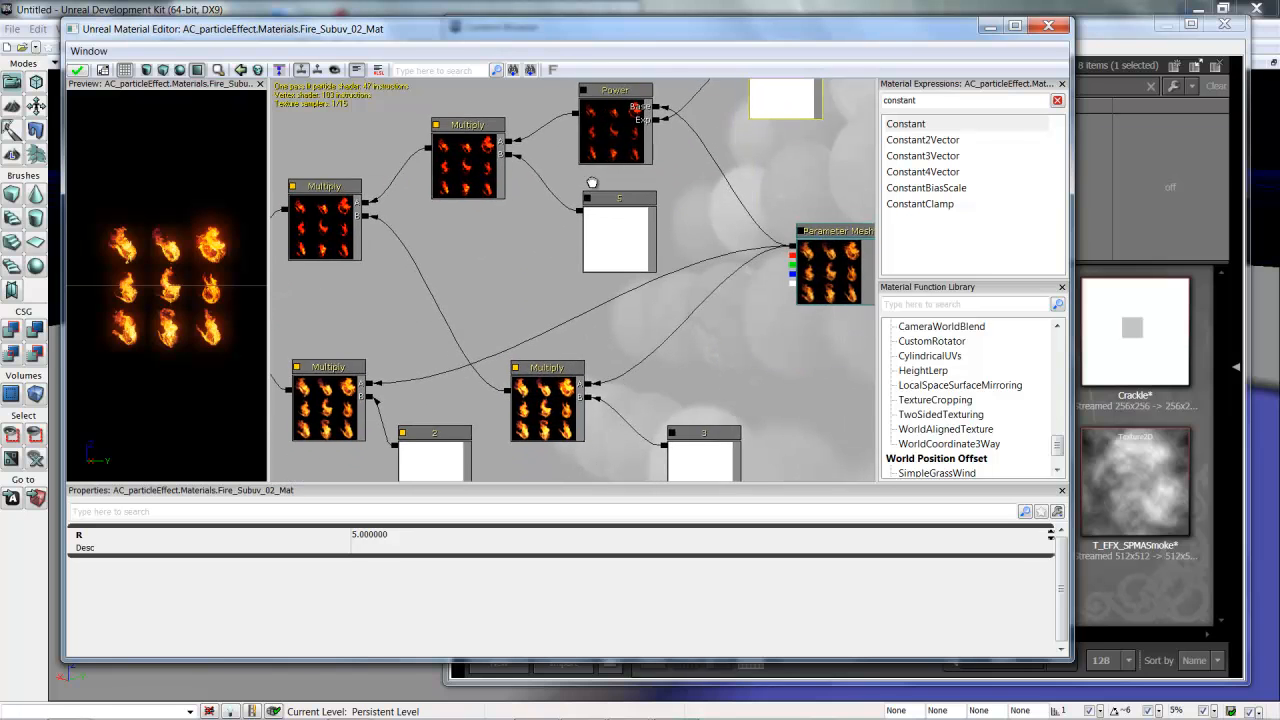
drag(603, 249, 648, 190)
drag(489, 263, 565, 328)
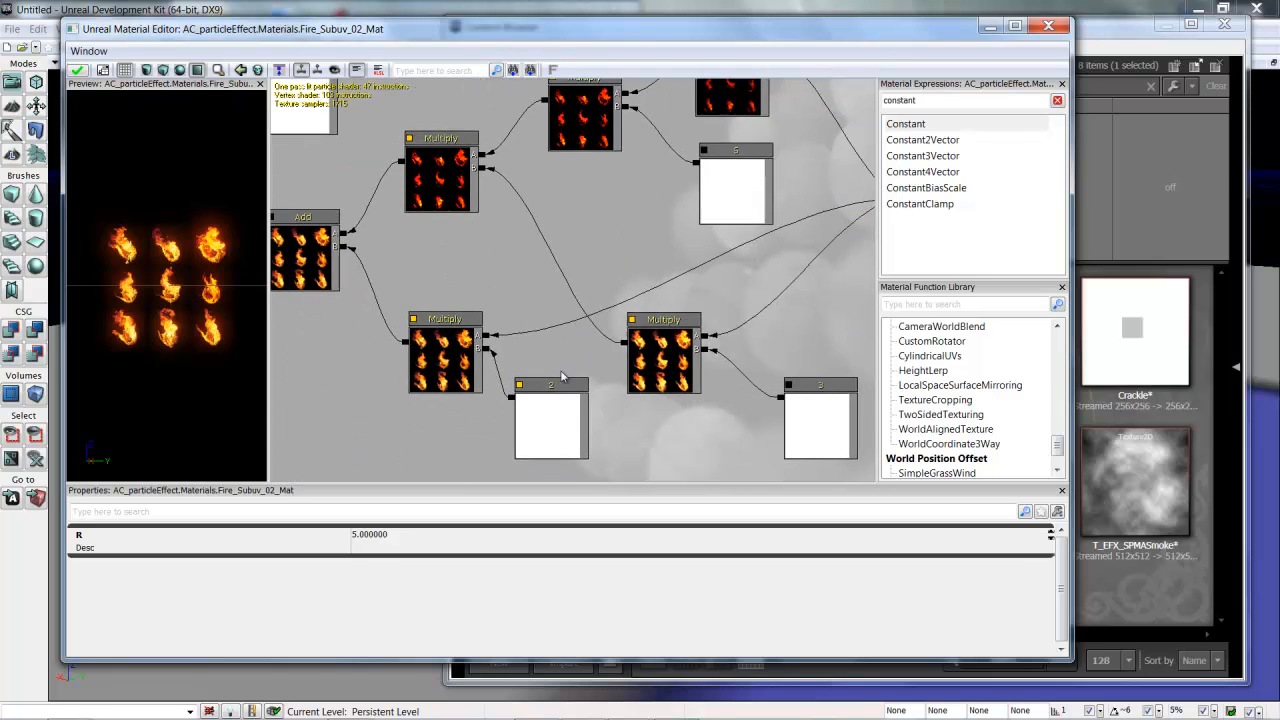
drag(348, 224, 669, 323)
drag(546, 348, 607, 323)
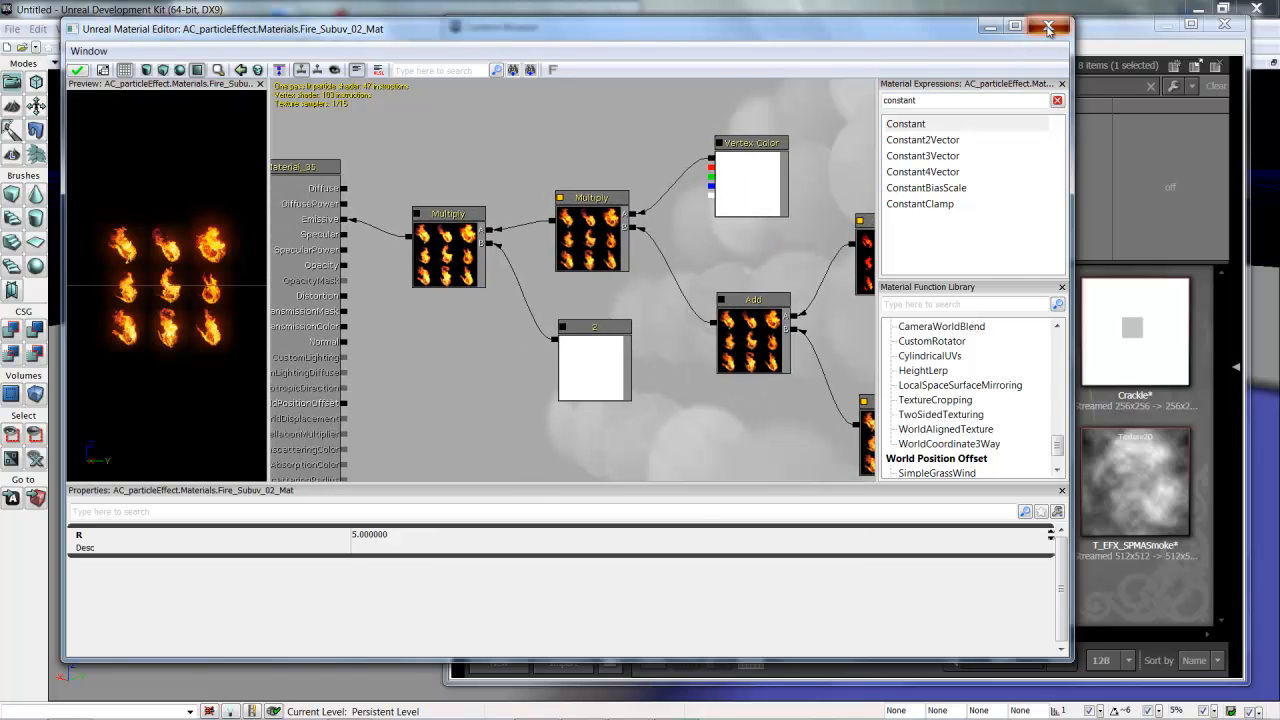
Close the Fire_Subuv_02_Mat material and discard its changes.
click(1048, 29)
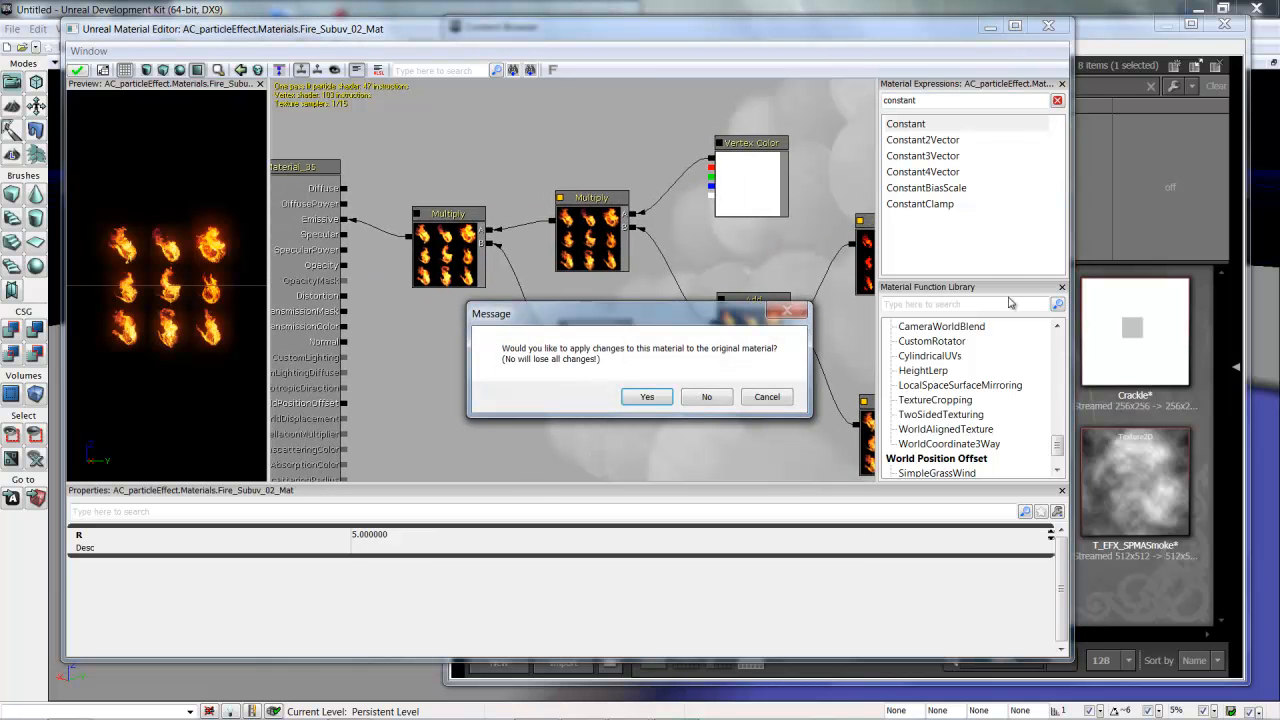
click(777, 397)
click(77, 70)
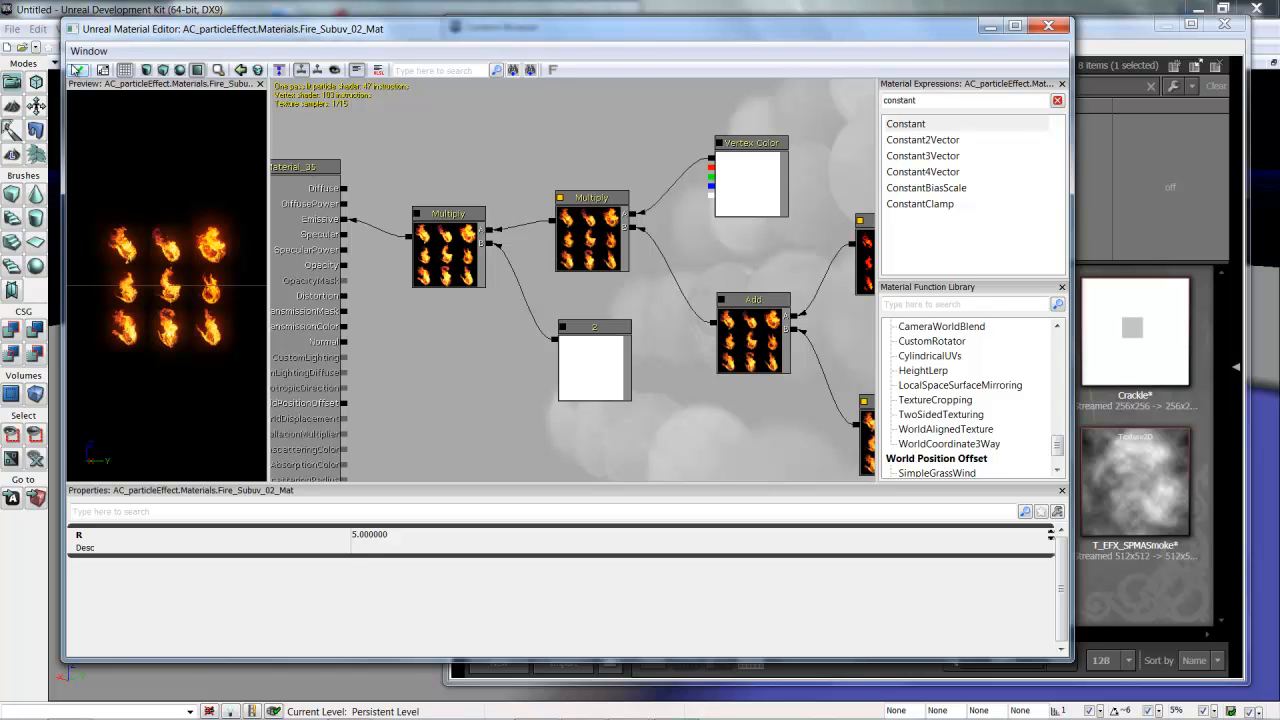
click(1048, 26)
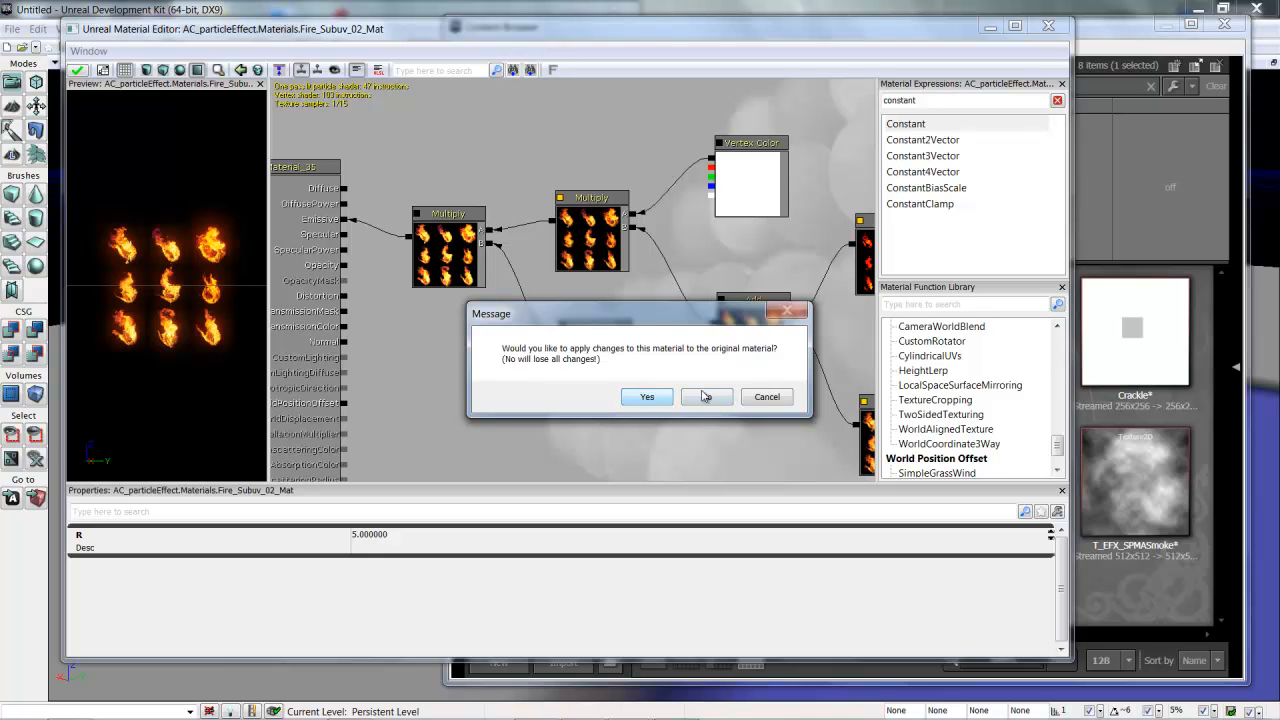
click(710, 398)
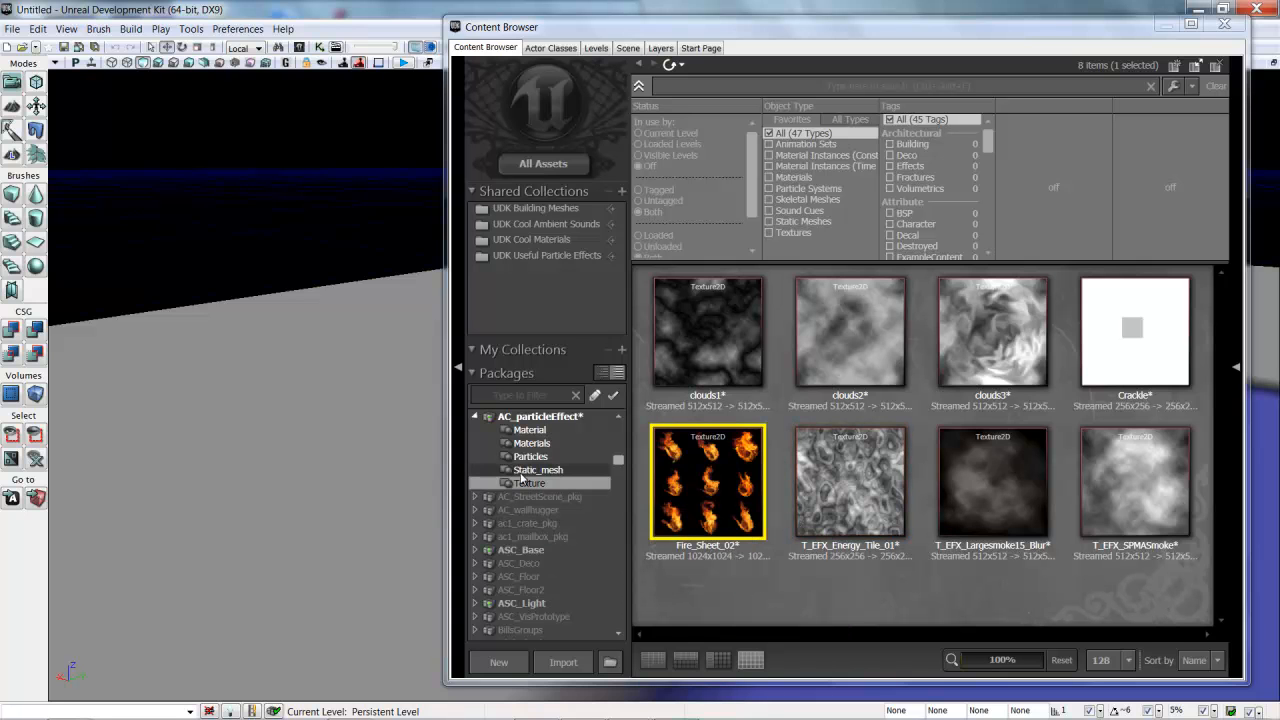
Browse the AC_particleEffect package's Material and Materials groups and open the Smoke_Distort material for editing.
click(531, 443)
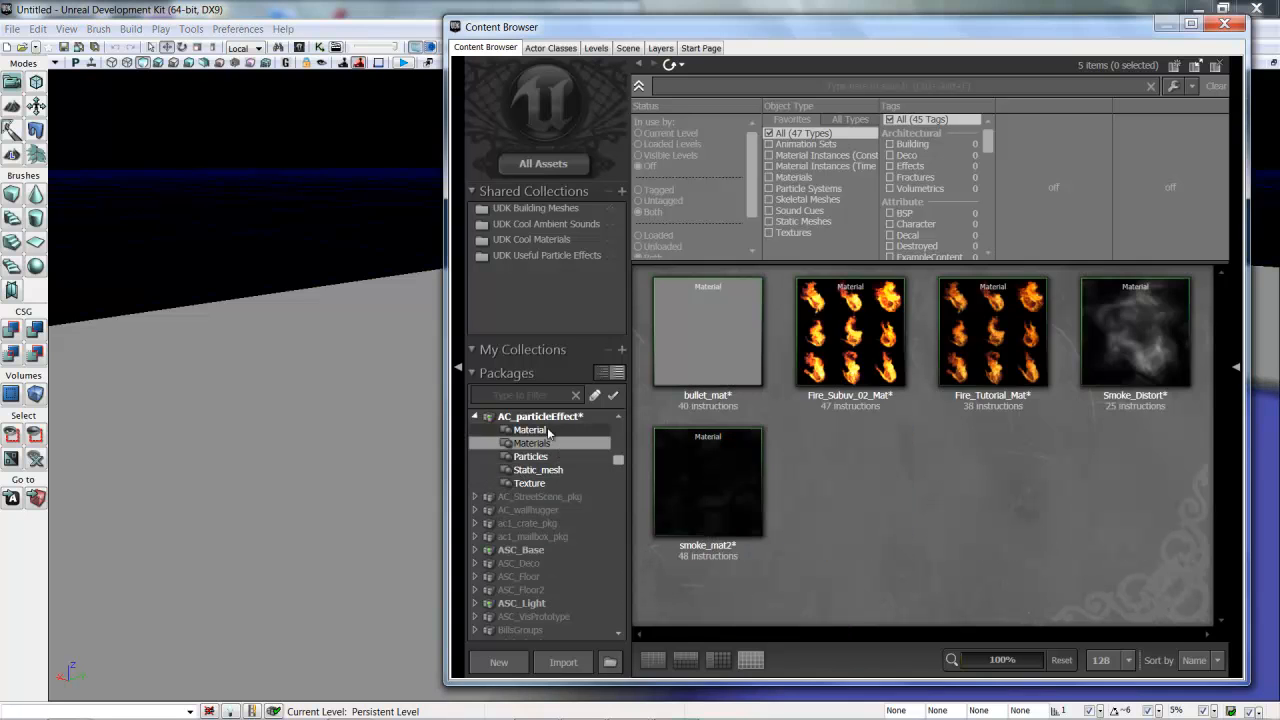
click(530, 430)
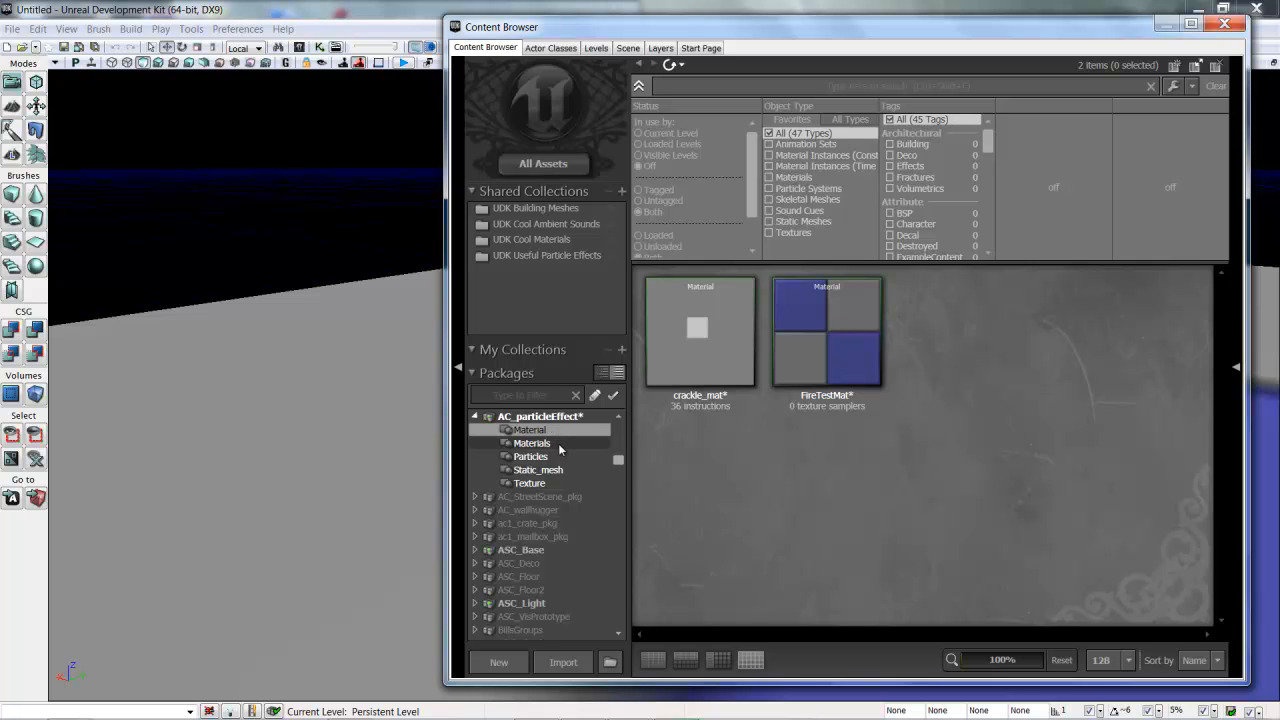
click(533, 443)
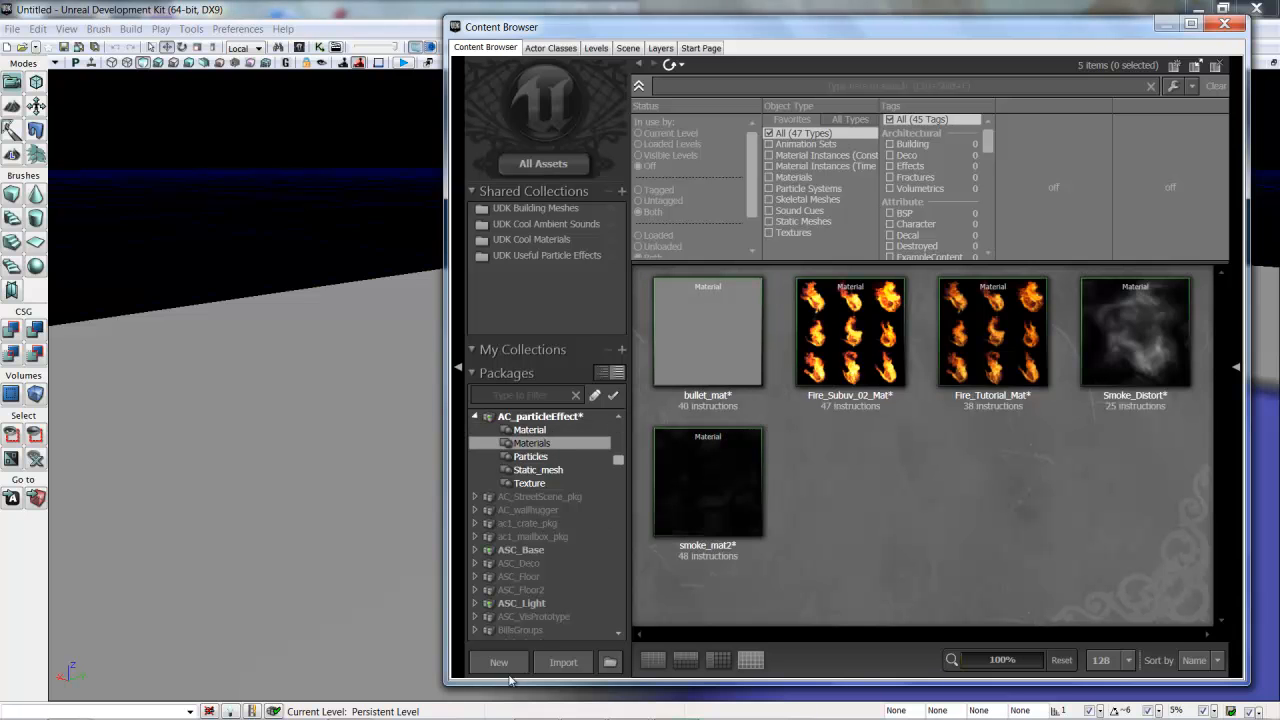
click(1120, 331)
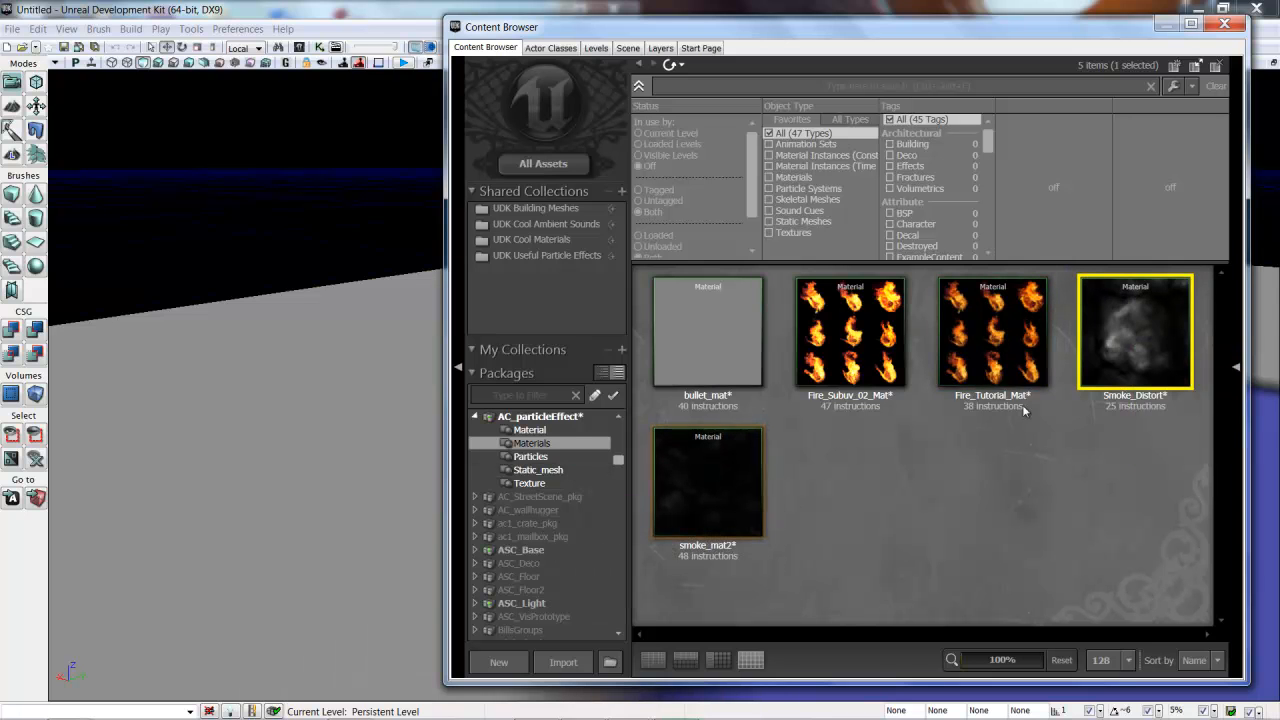
double_click(1140, 362)
Examine the Smoke_Distort node network, following it to the BumpOffset, Multiply, Texture Sample, Panner and TexCoord chain.
drag(610, 281, 590, 281)
scroll(590, 283, down, 5)
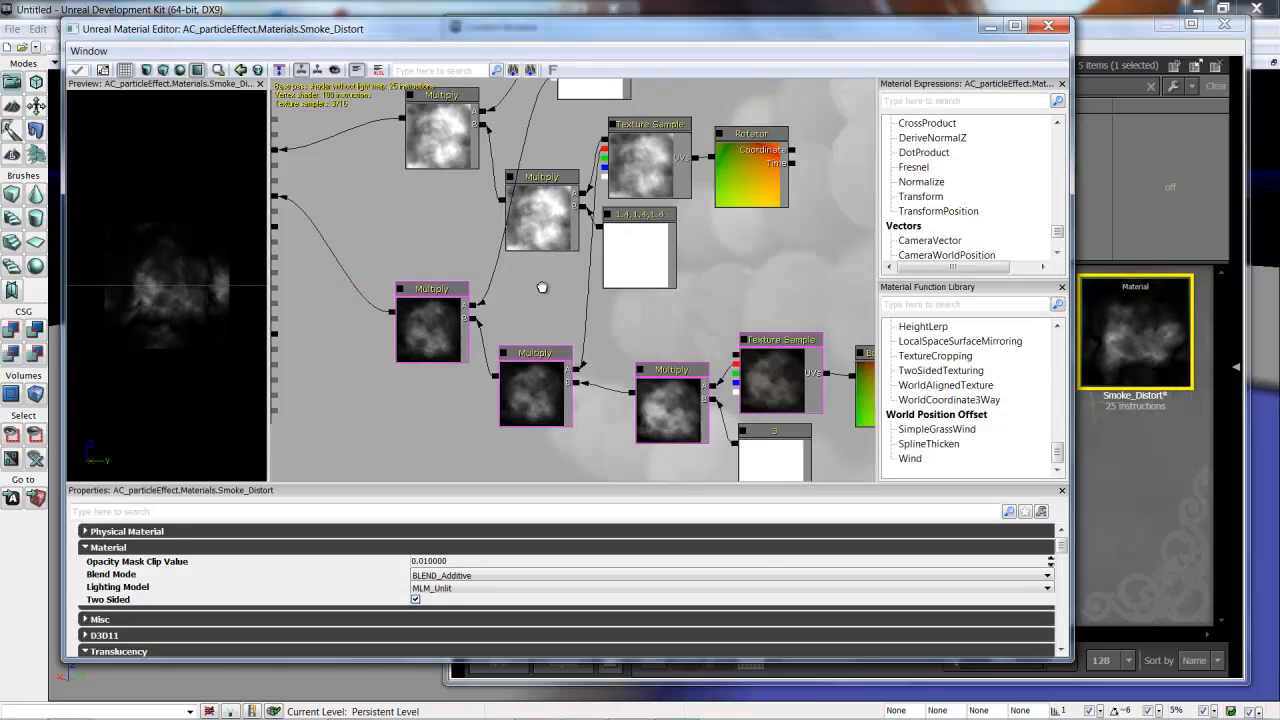
scroll(650, 290, down, 1)
drag(609, 232, 569, 228)
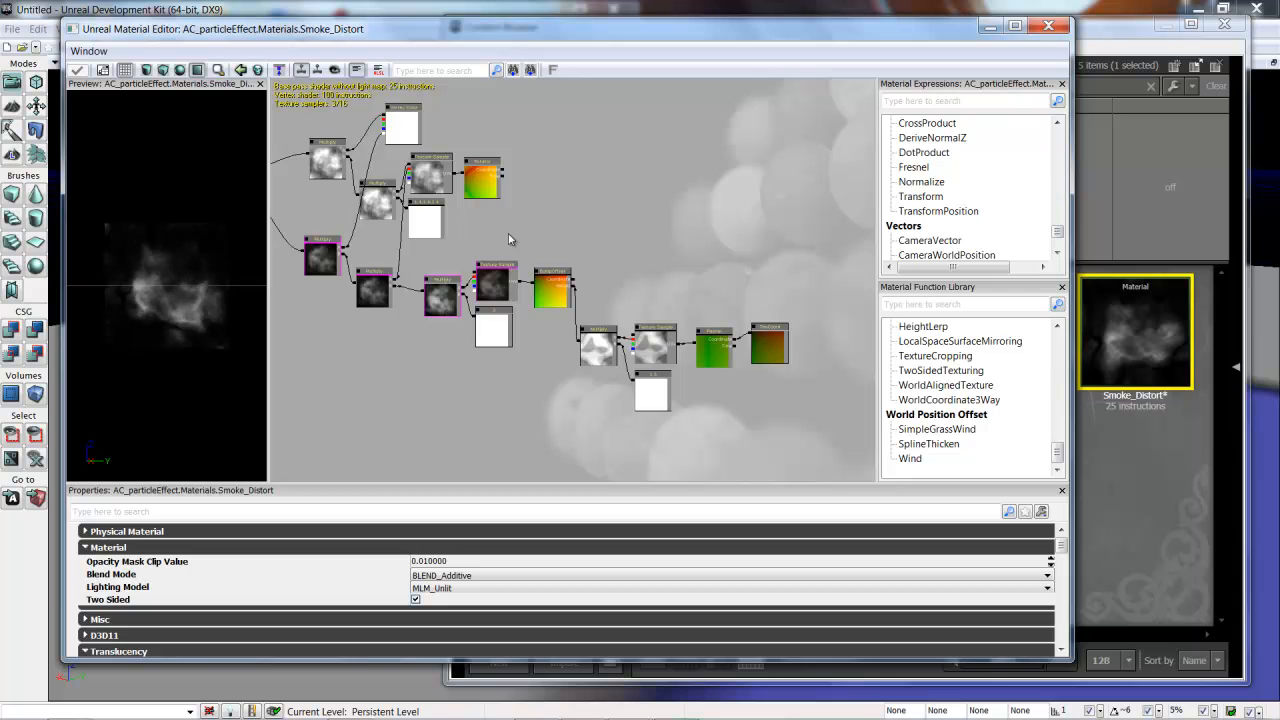
drag(608, 231, 585, 176)
scroll(624, 220, up, 3)
drag(692, 300, 596, 264)
scroll(602, 270, up, 2)
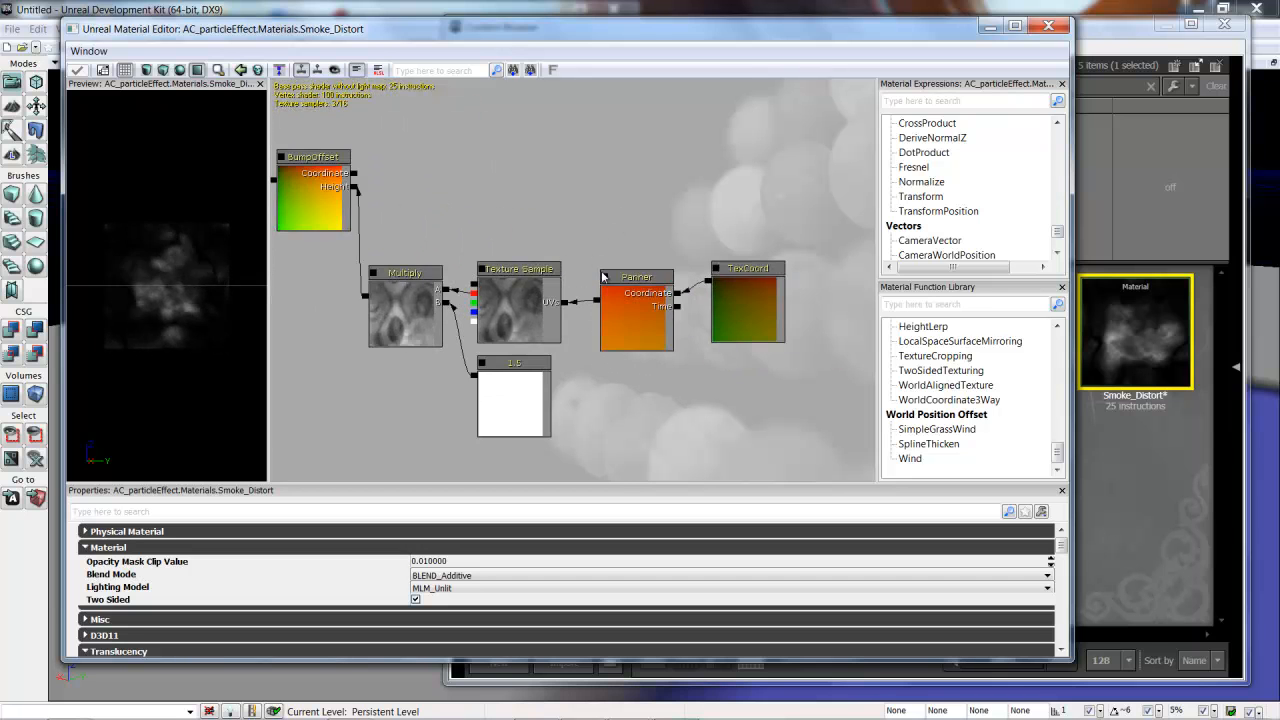
drag(577, 197, 553, 188)
scroll(628, 220, down, 2)
scroll(560, 195, up, 2)
Inspect the texture used by the Texture Sample node and the speed properties of the Panner feeding its UVs.
click(592, 282)
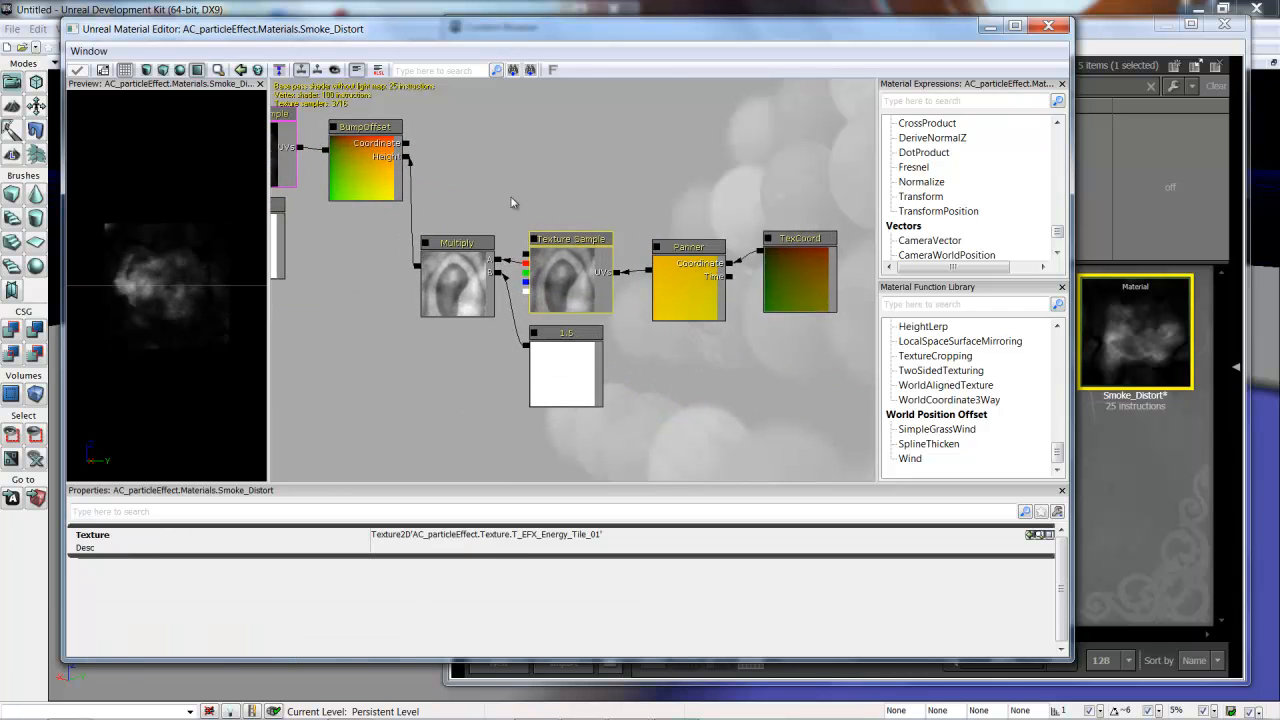
drag(608, 186, 570, 187)
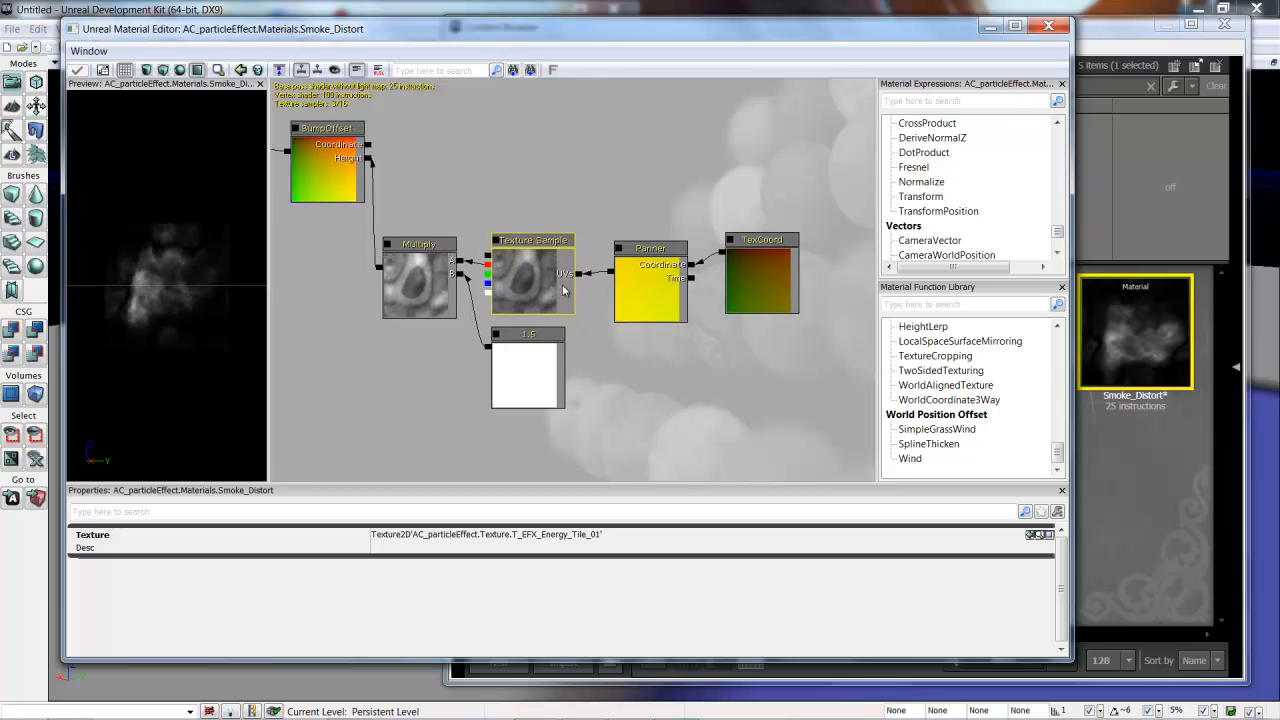
drag(620, 326, 584, 328)
click(604, 292)
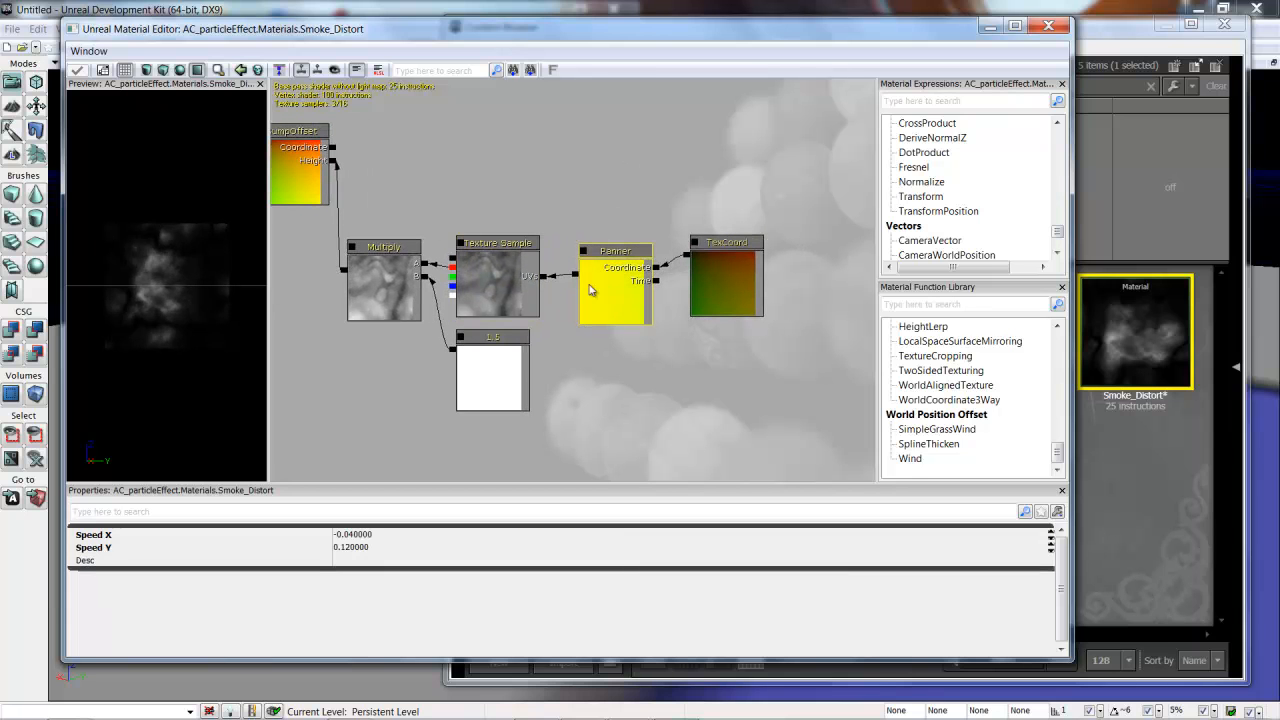
click(500, 284)
click(612, 283)
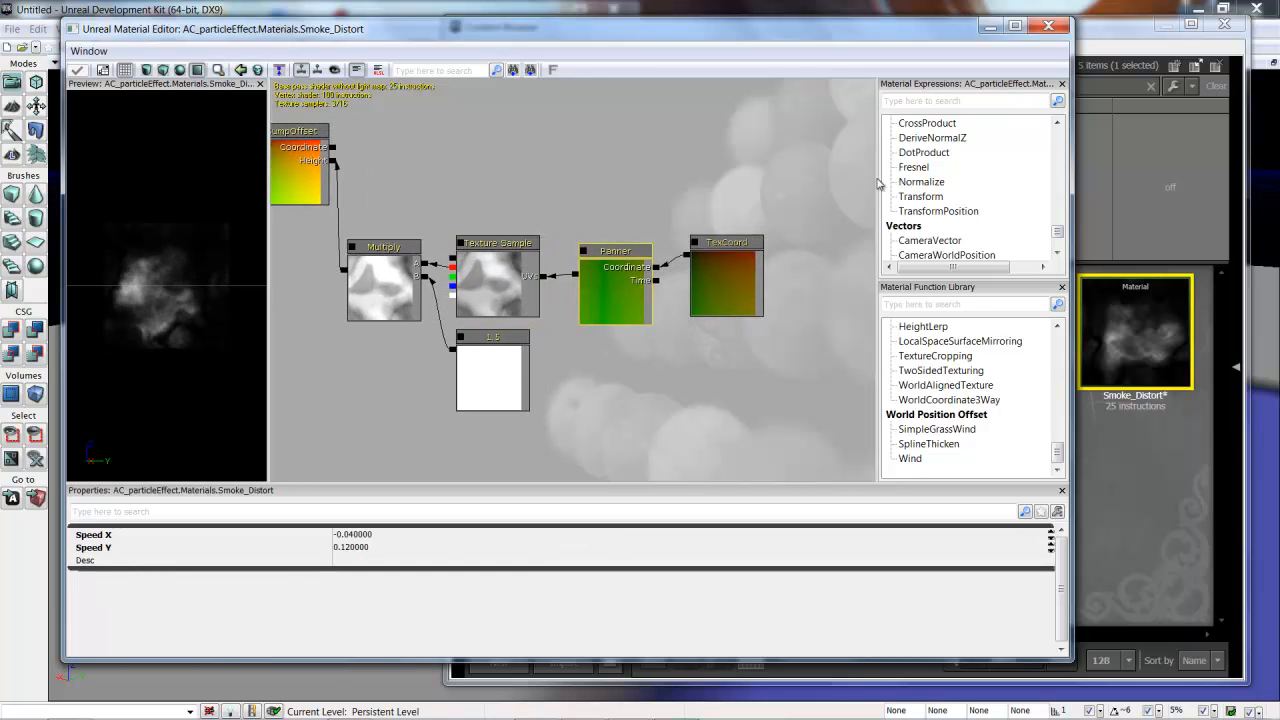
Search the material expressions for "panner" and reselect the Panner node in the network.
click(961, 100)
text(panner)
click(930, 124)
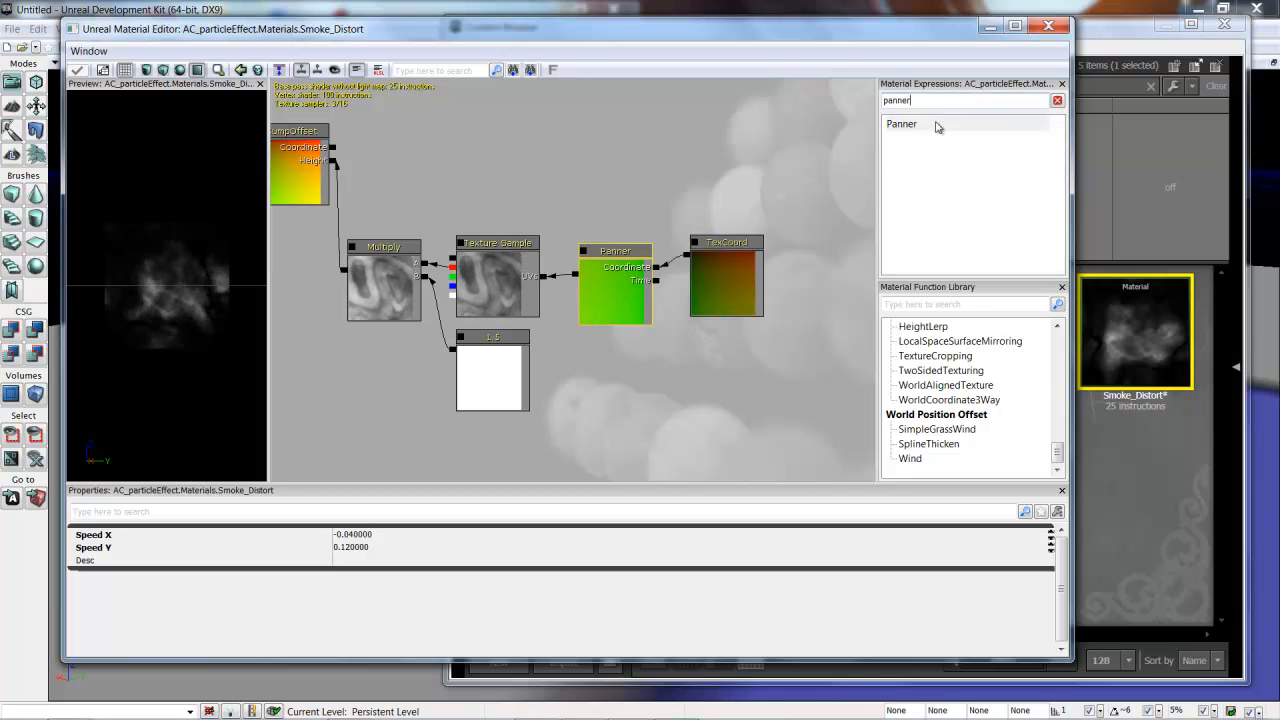
click(699, 128)
click(625, 266)
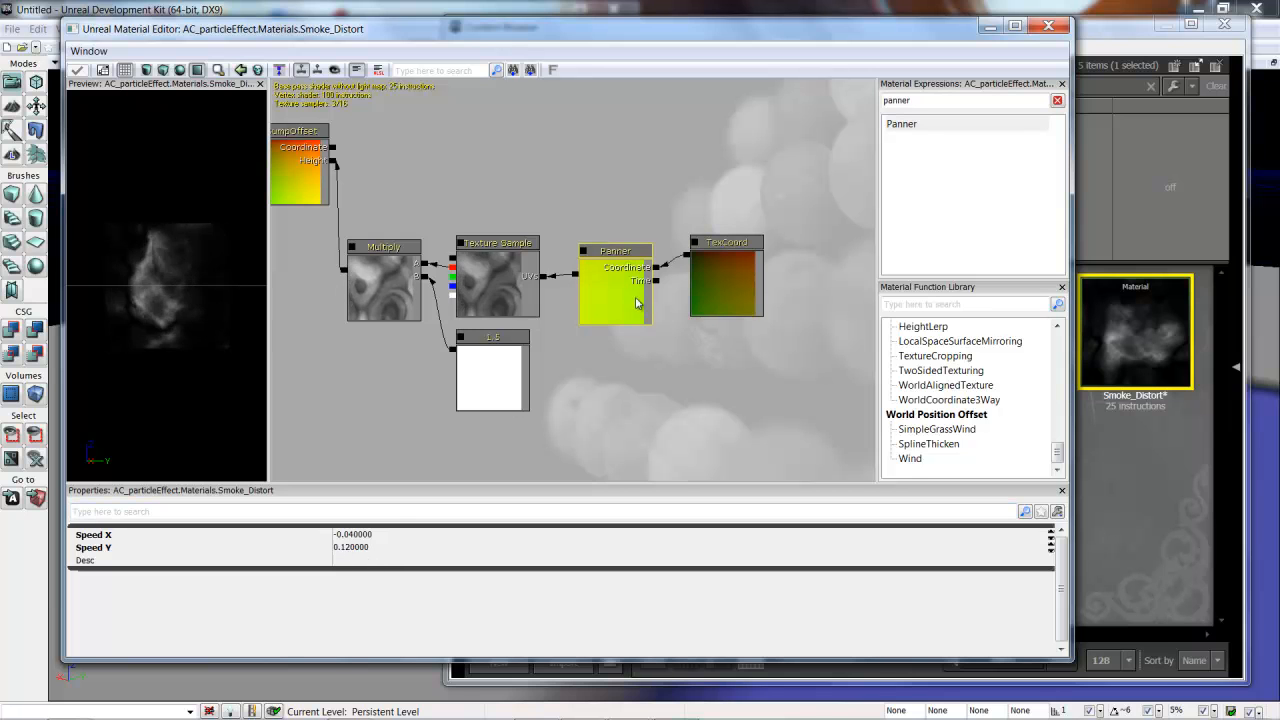
Check the Texture Sample and TexCoord nodes, search the expressions for "texture" and select TextureCoordinate.
click(492, 295)
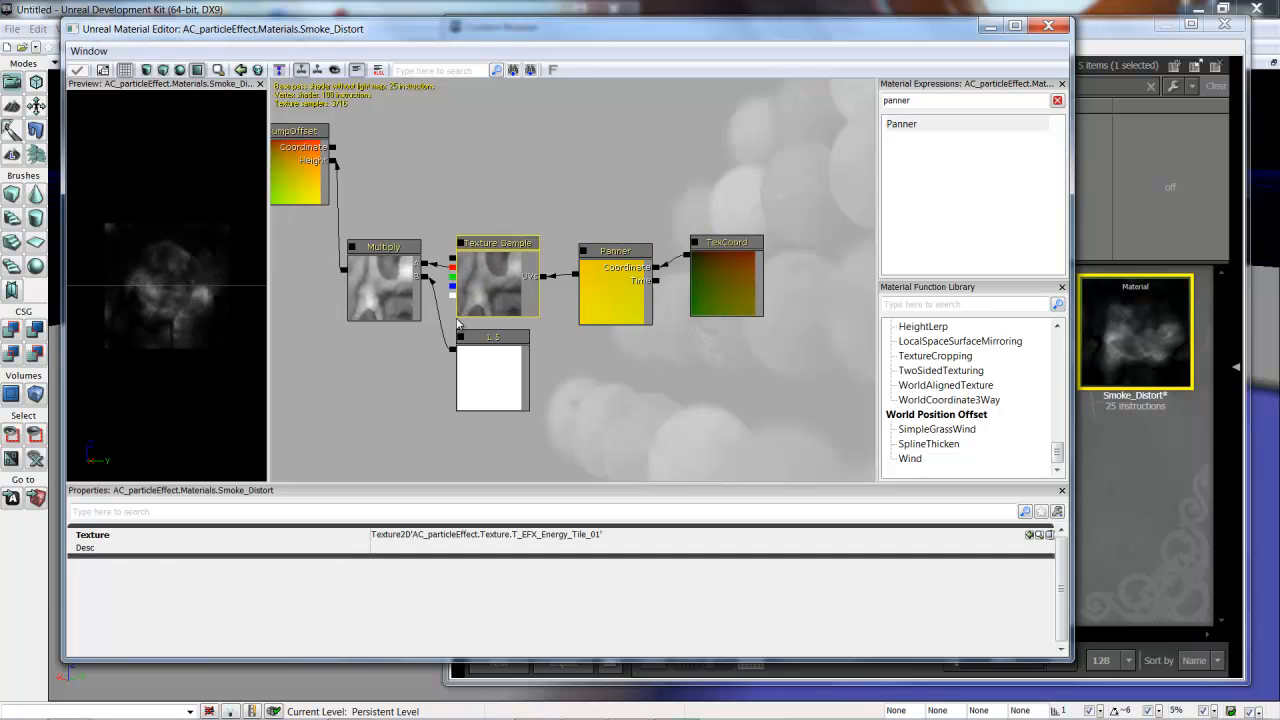
click(712, 293)
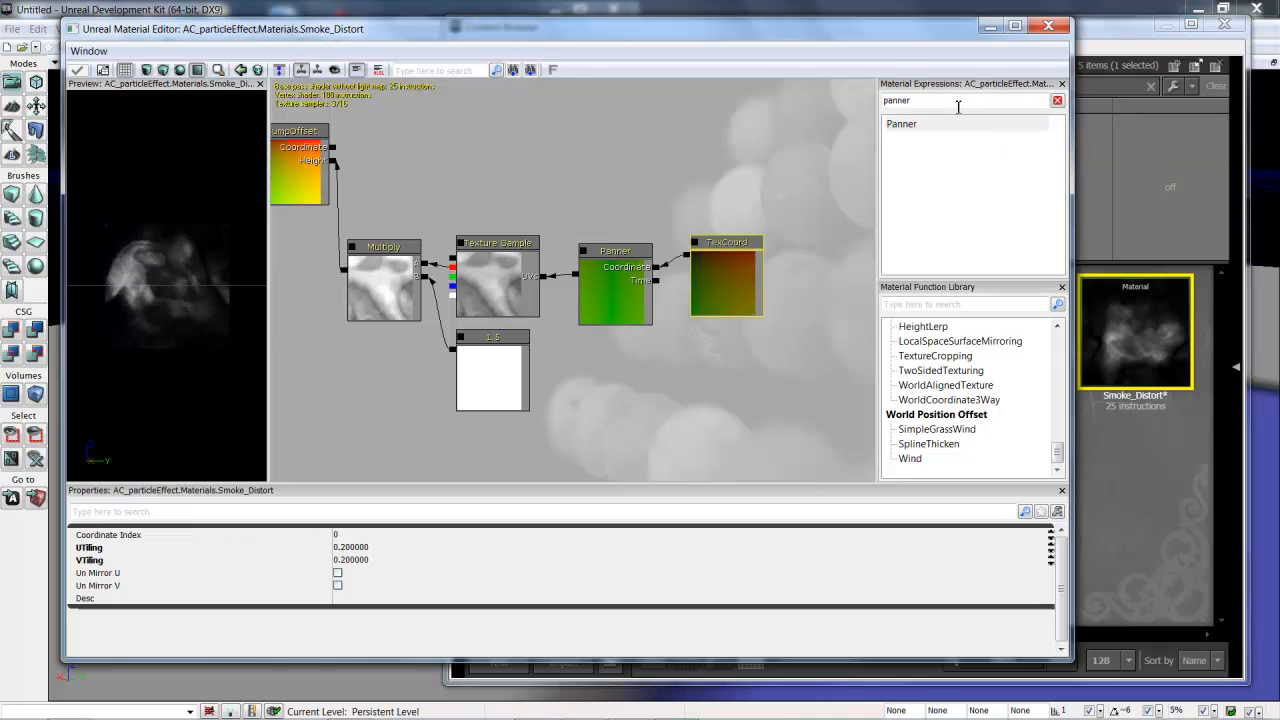
text(textyre)
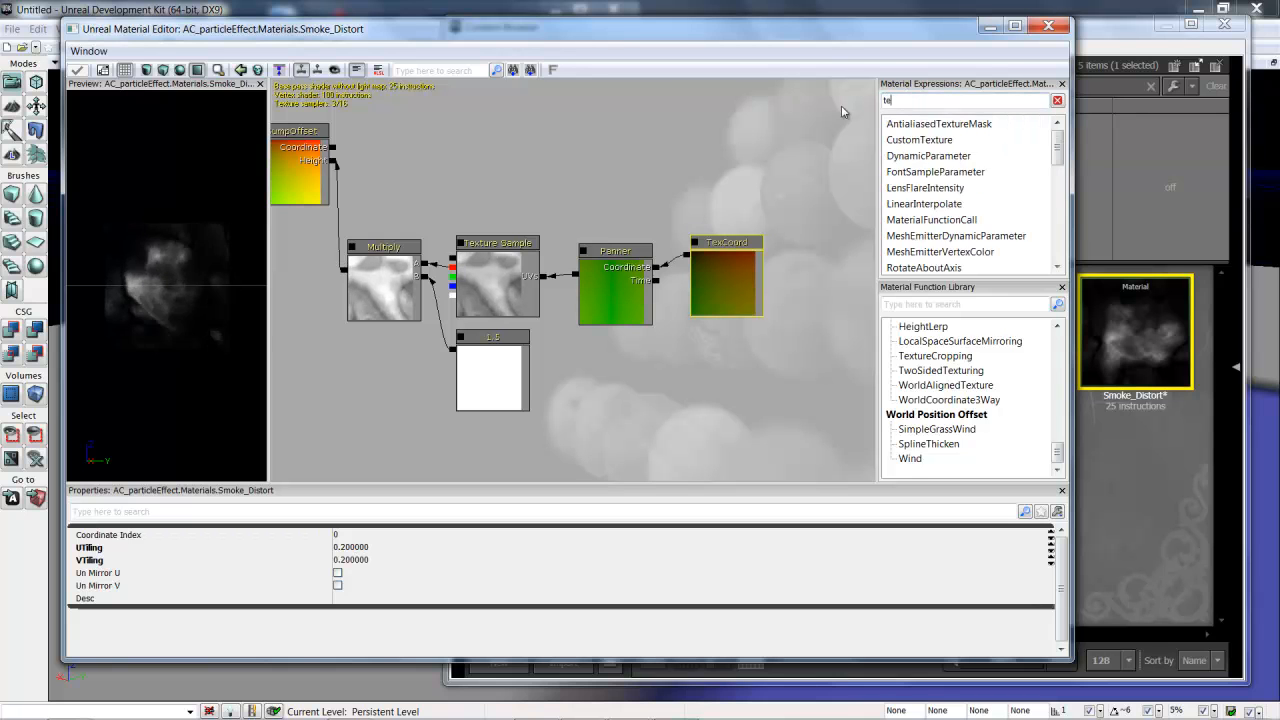
key(BackSpace)
key(BackSpace)
key(BackSpace)
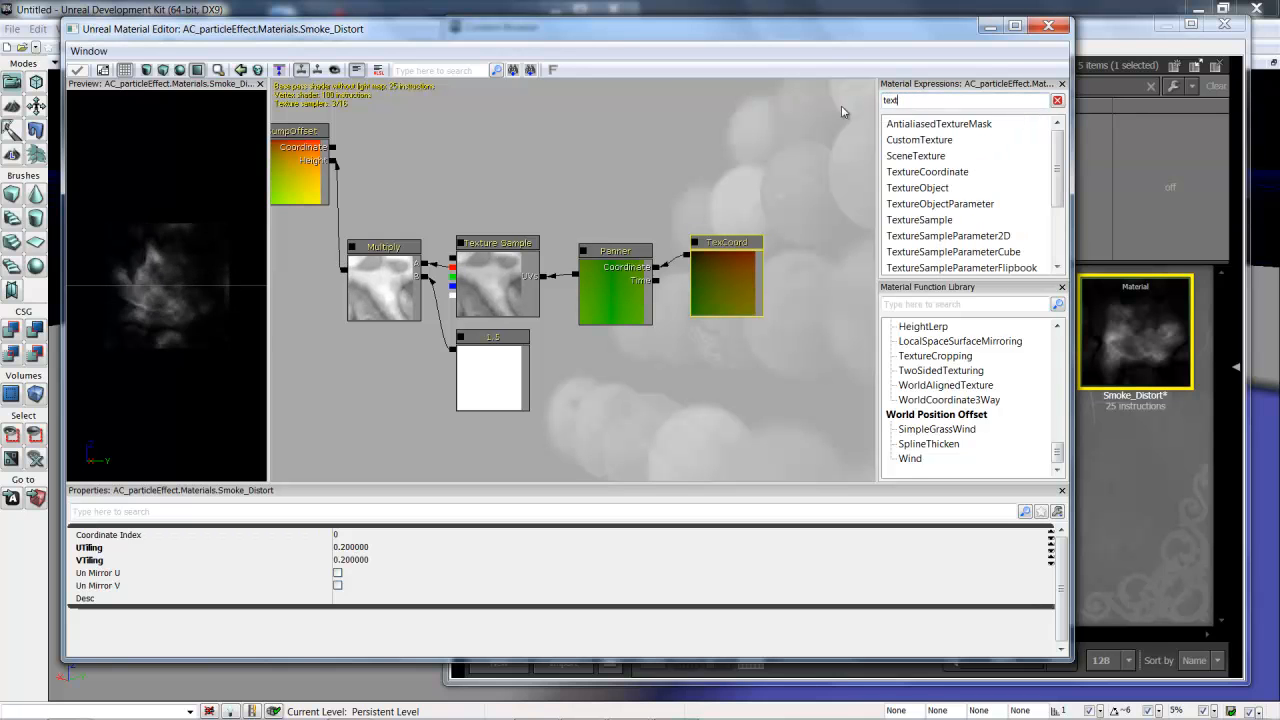
text(ure)
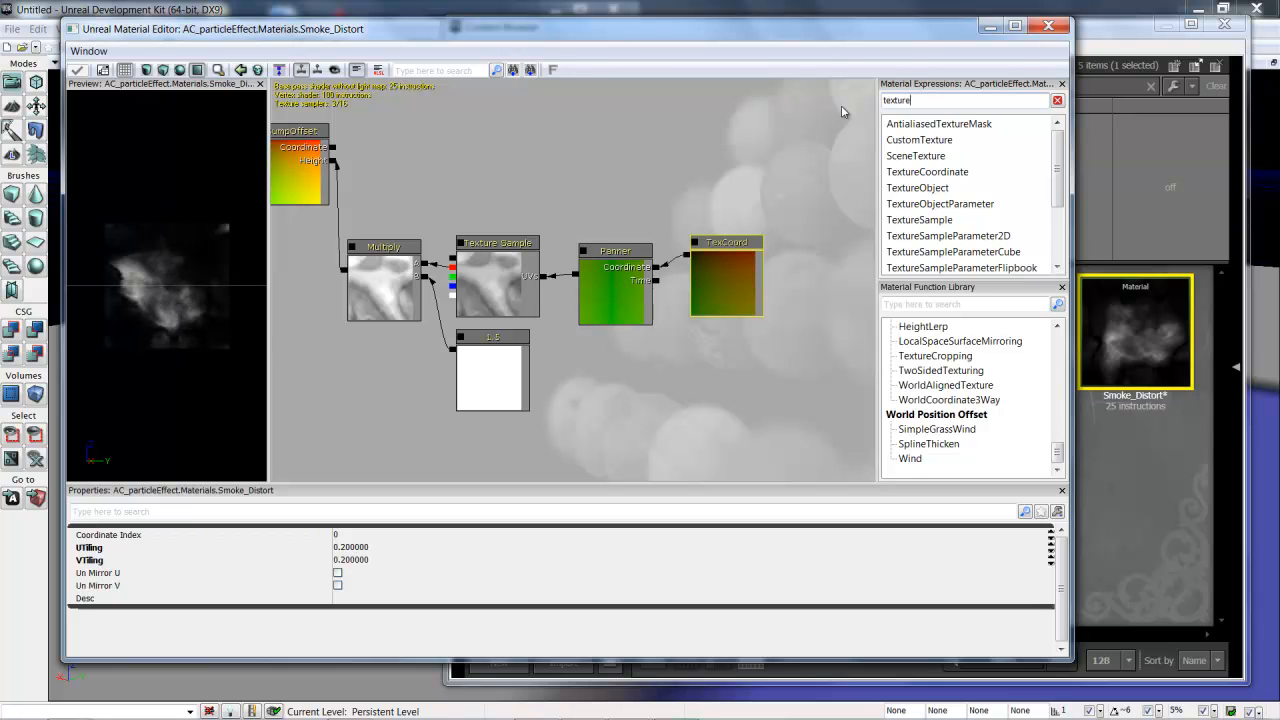
click(952, 172)
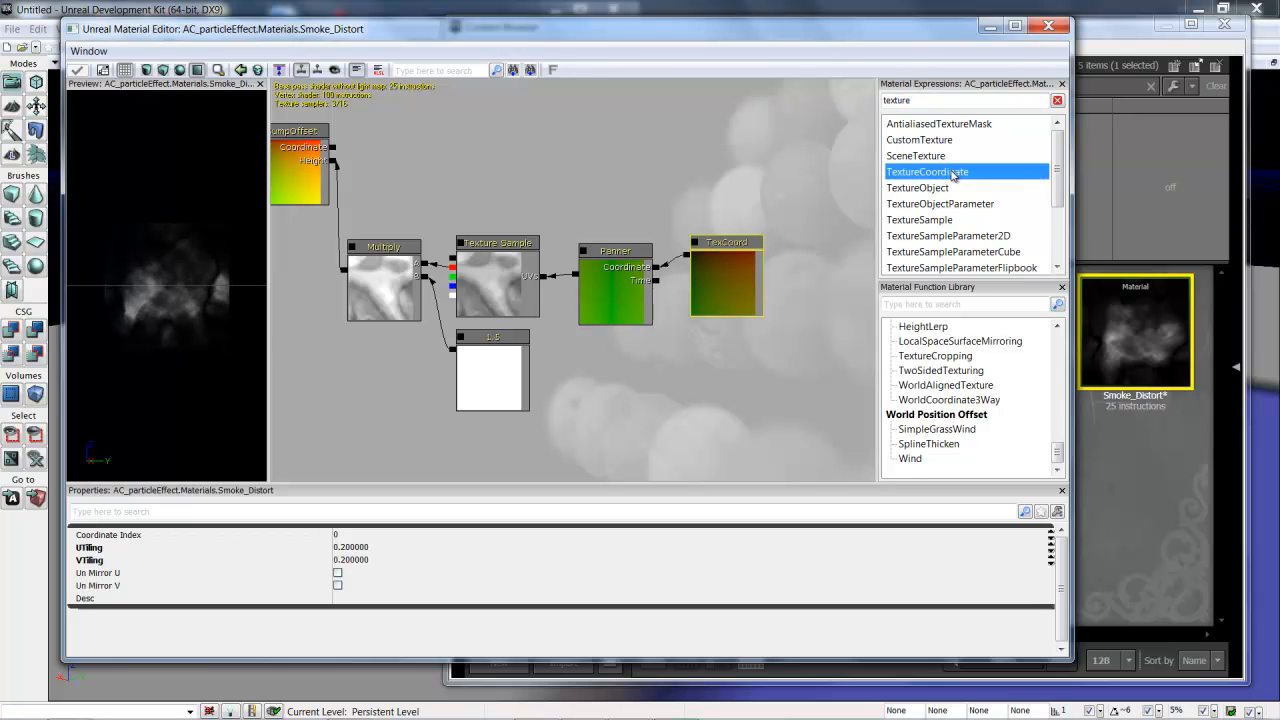
Inspect the TexCoord node's tiling properties and open its UTiling value for editing.
click(718, 267)
click(742, 175)
click(742, 271)
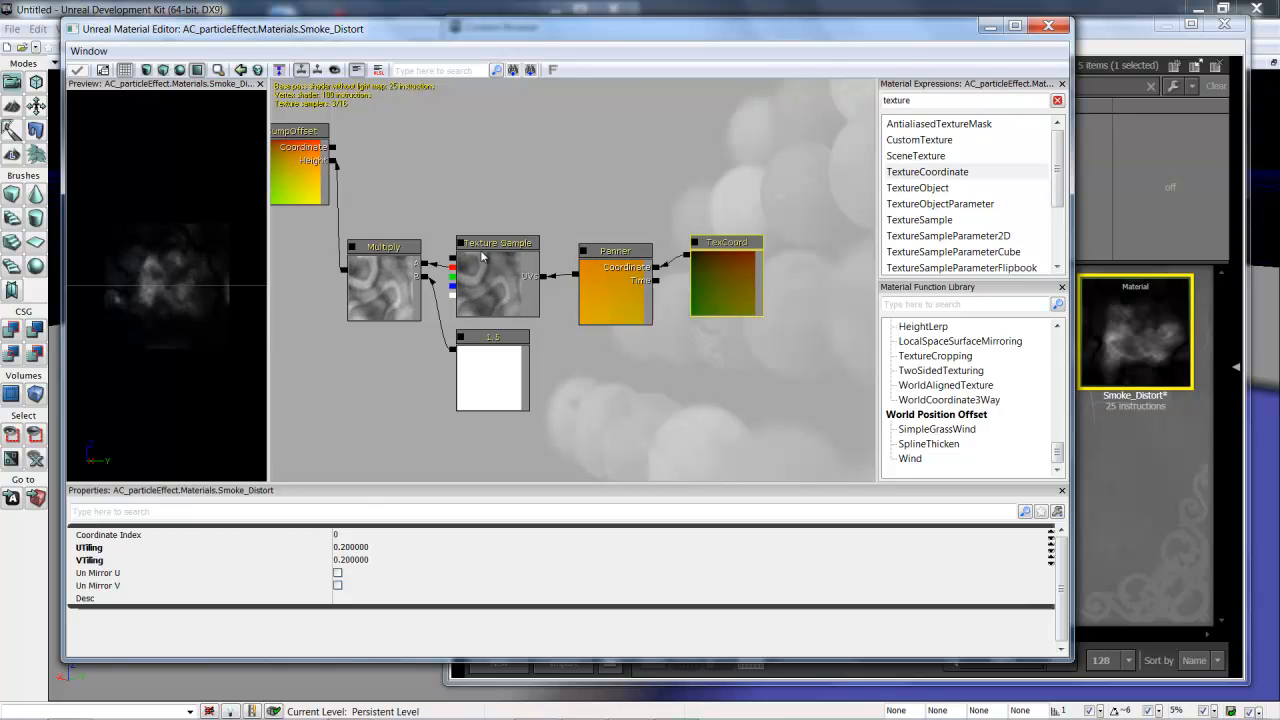
click(366, 548)
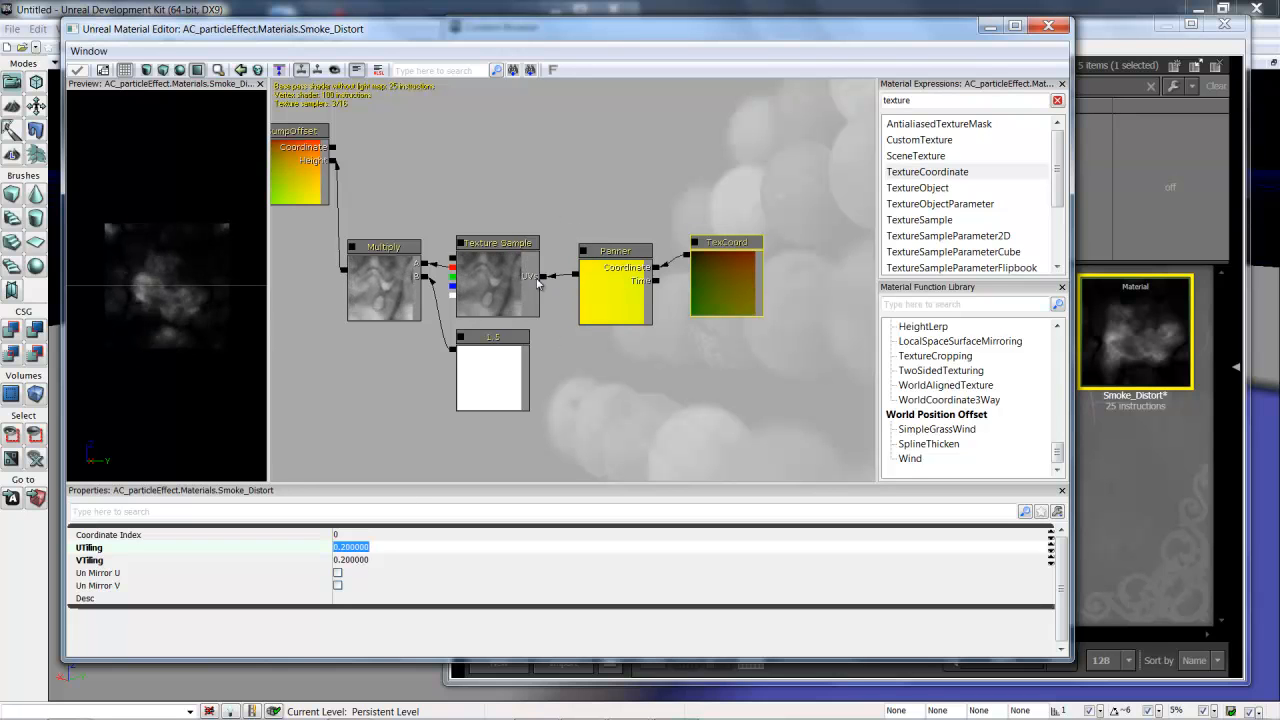
Inspect the Multiply node fed by the energy tile Texture Sample and the 1.5 constant.
drag(412, 342, 467, 349)
click(499, 312)
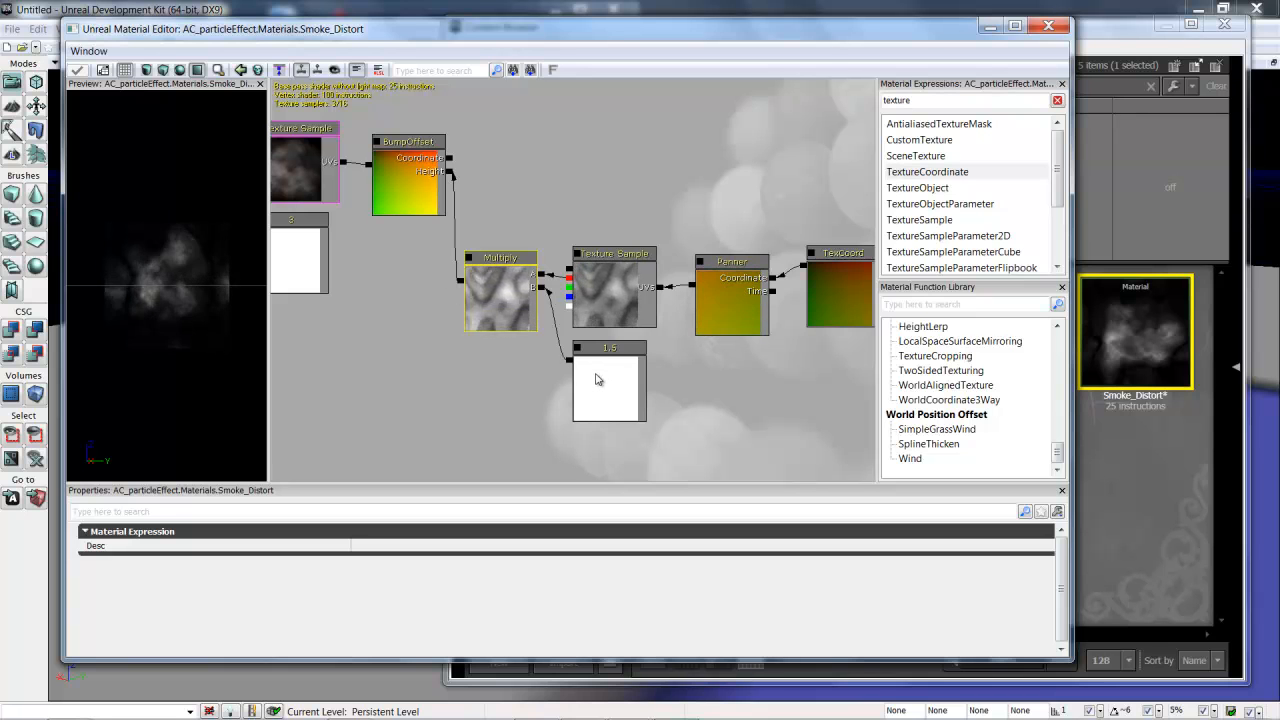
click(597, 376)
click(597, 330)
Inspect the BumpOffset node's properties and connections, and search the material expressions for "bump".
drag(447, 230, 539, 276)
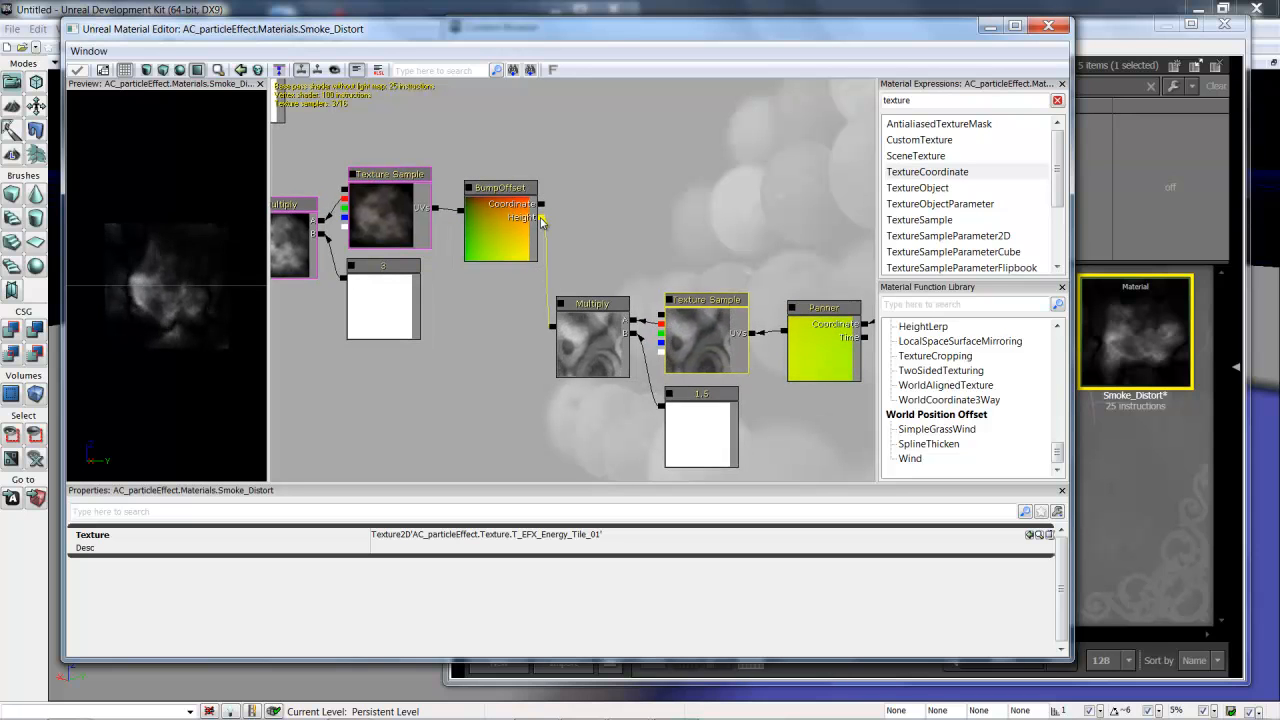
click(503, 230)
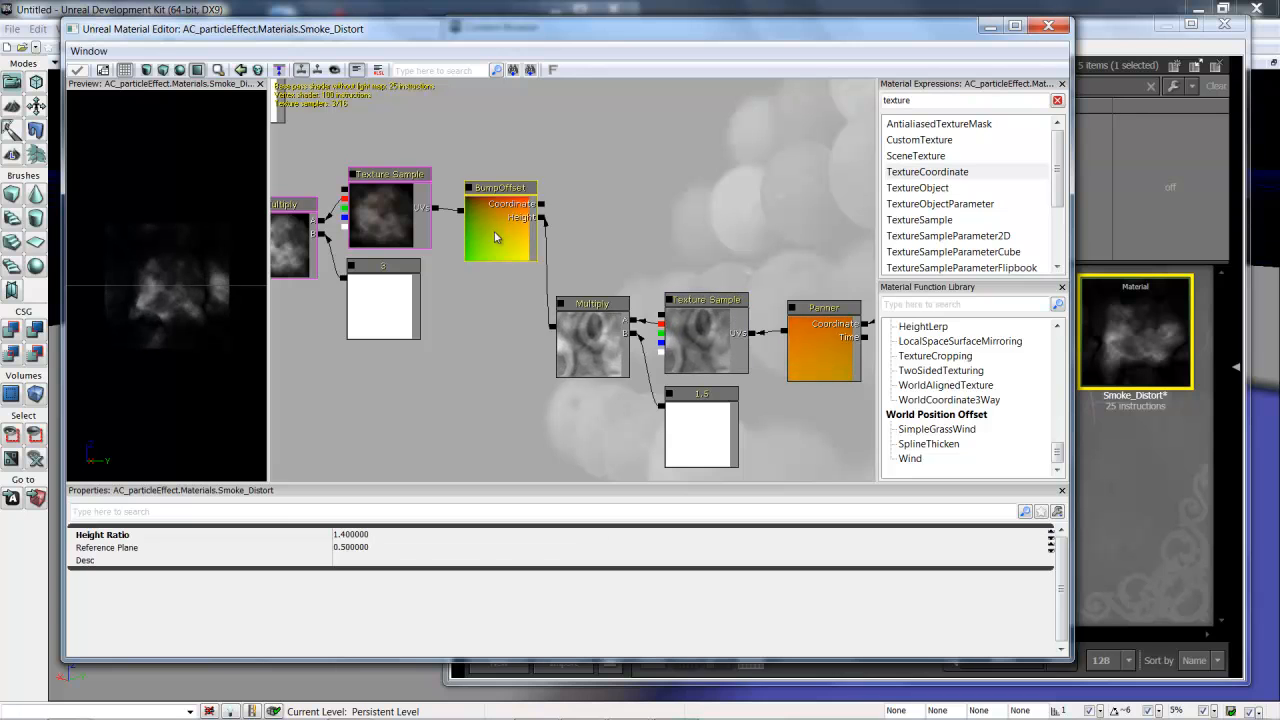
drag(430, 265, 488, 314)
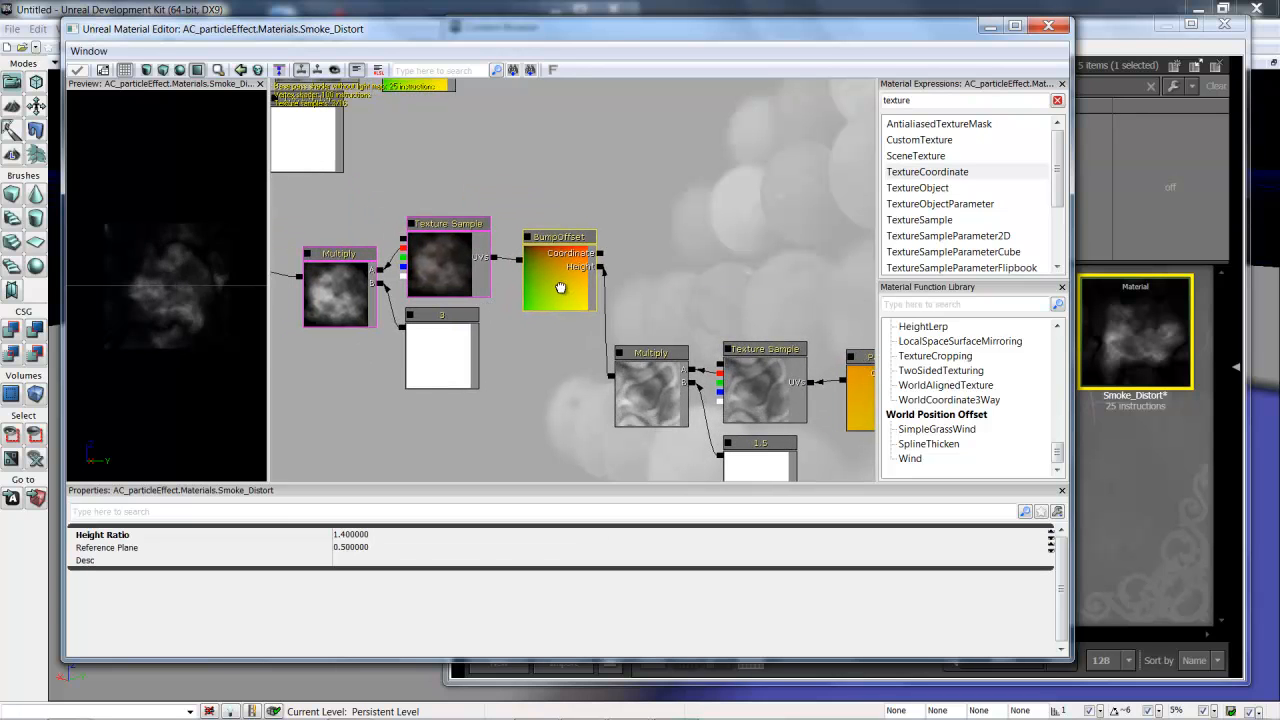
drag(934, 100, 805, 105)
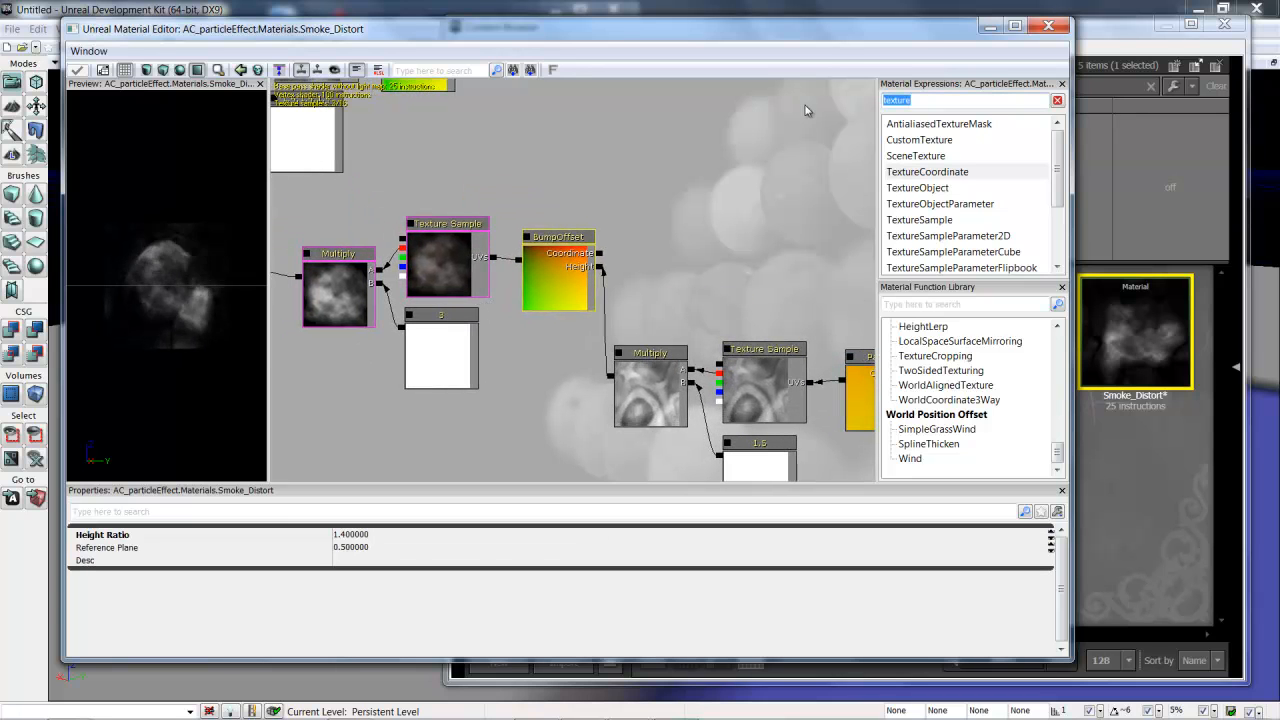
text(bump)
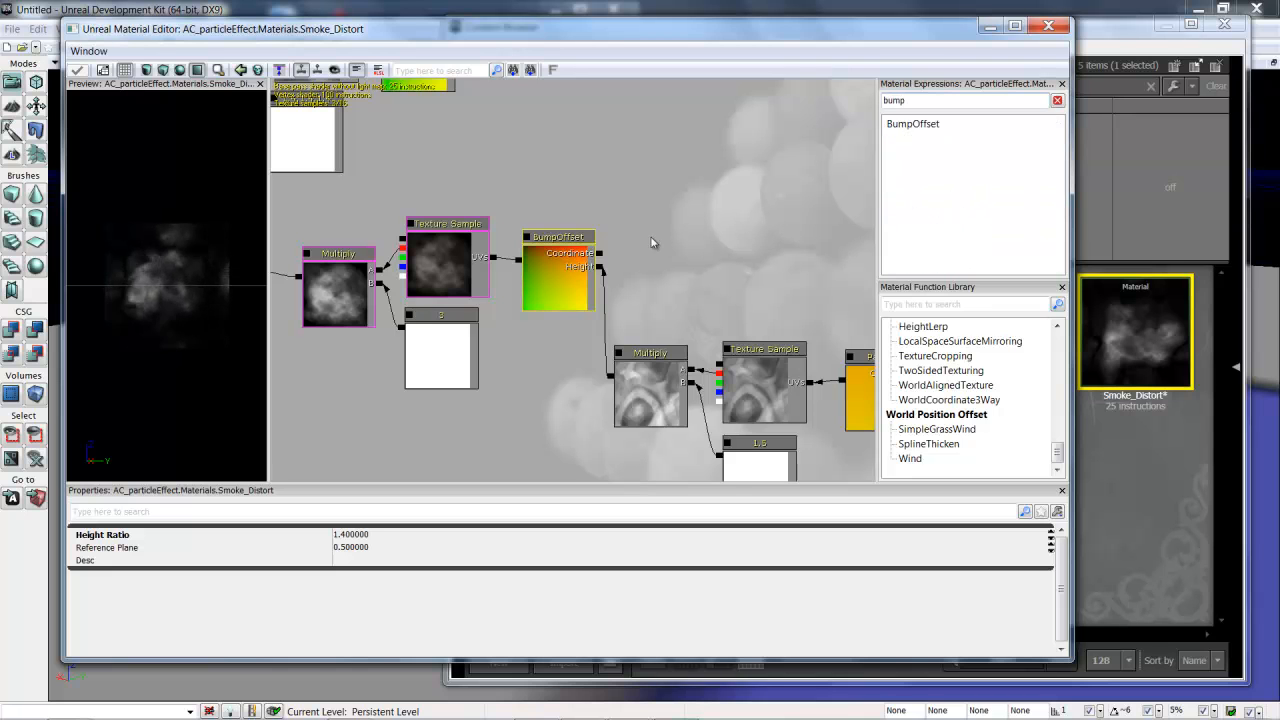
drag(647, 240, 659, 220)
drag(569, 268, 588, 285)
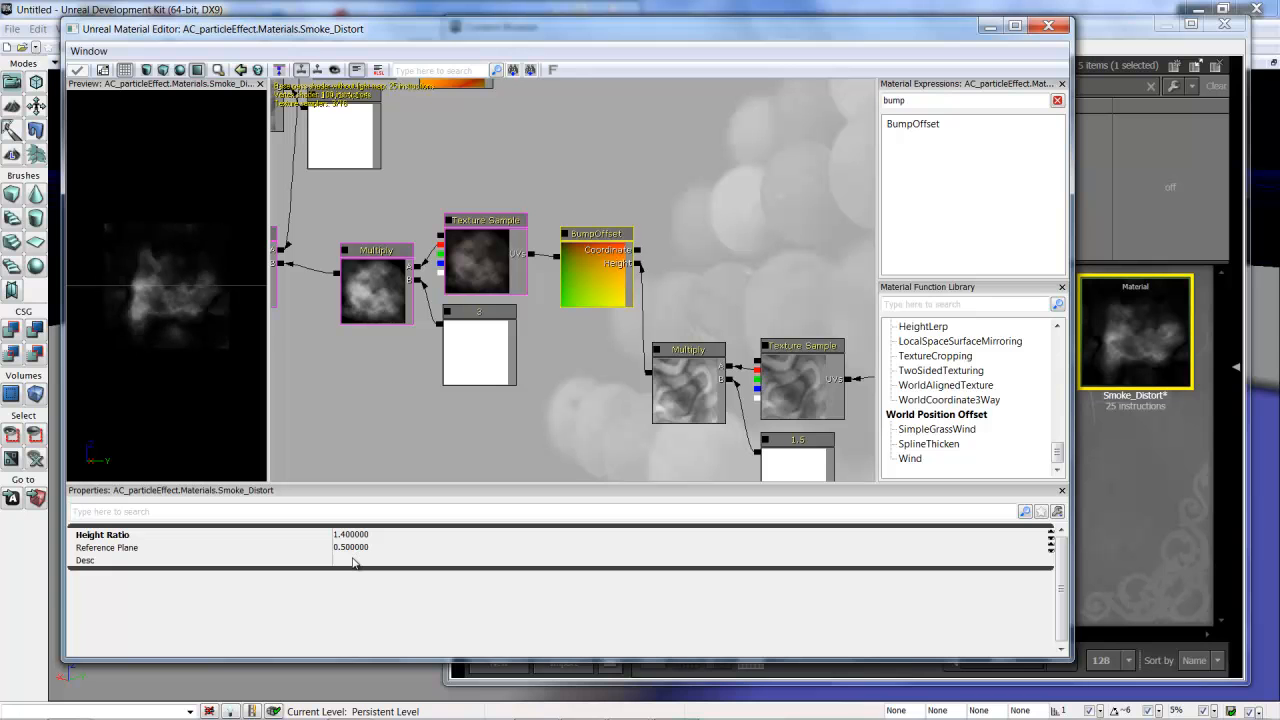
Trace the chain from the BumpOffset node's Texture Sample through the Multiply nodes to the material's Opacity input.
drag(557, 337, 711, 313)
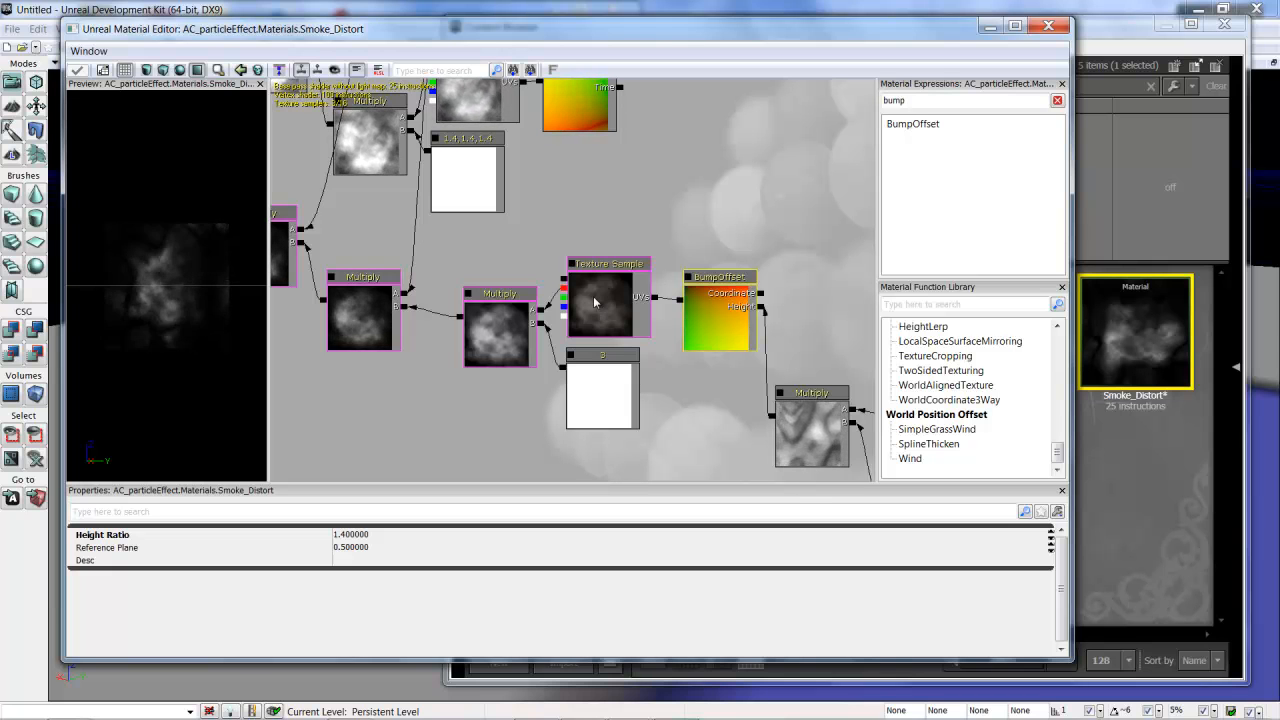
drag(512, 245, 623, 283)
scroll(623, 278, up, 2)
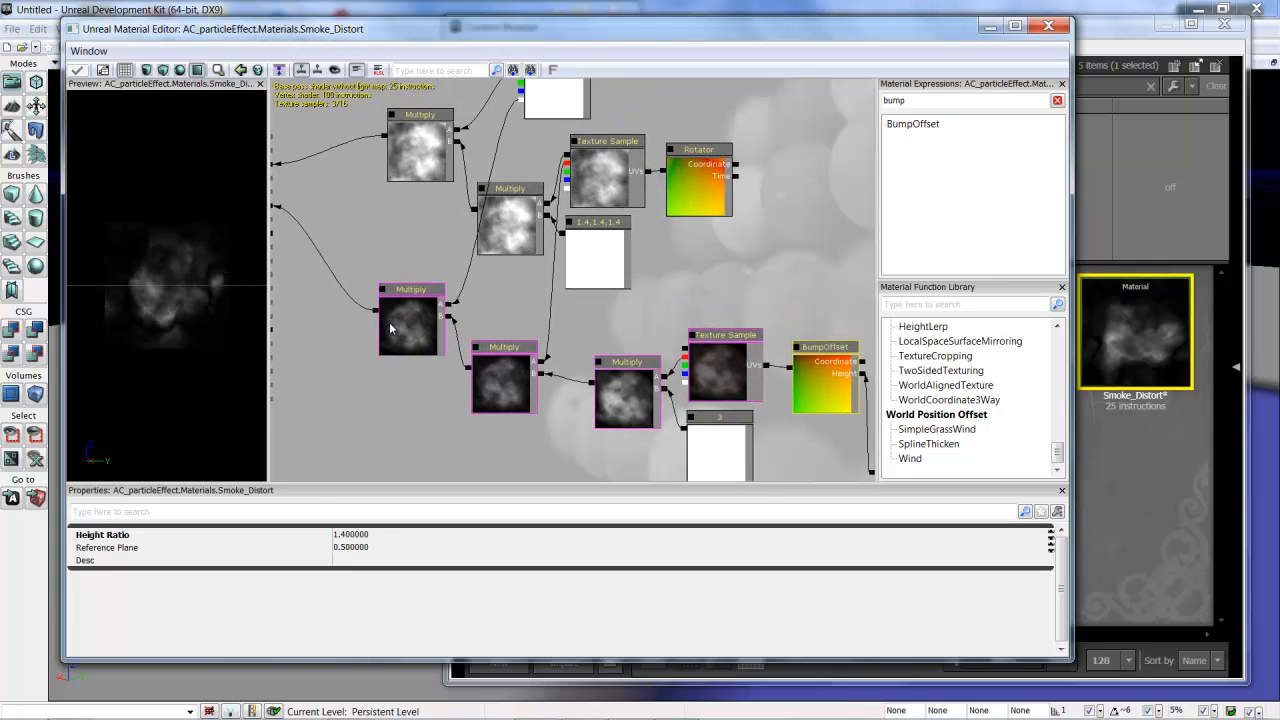
drag(373, 264, 435, 282)
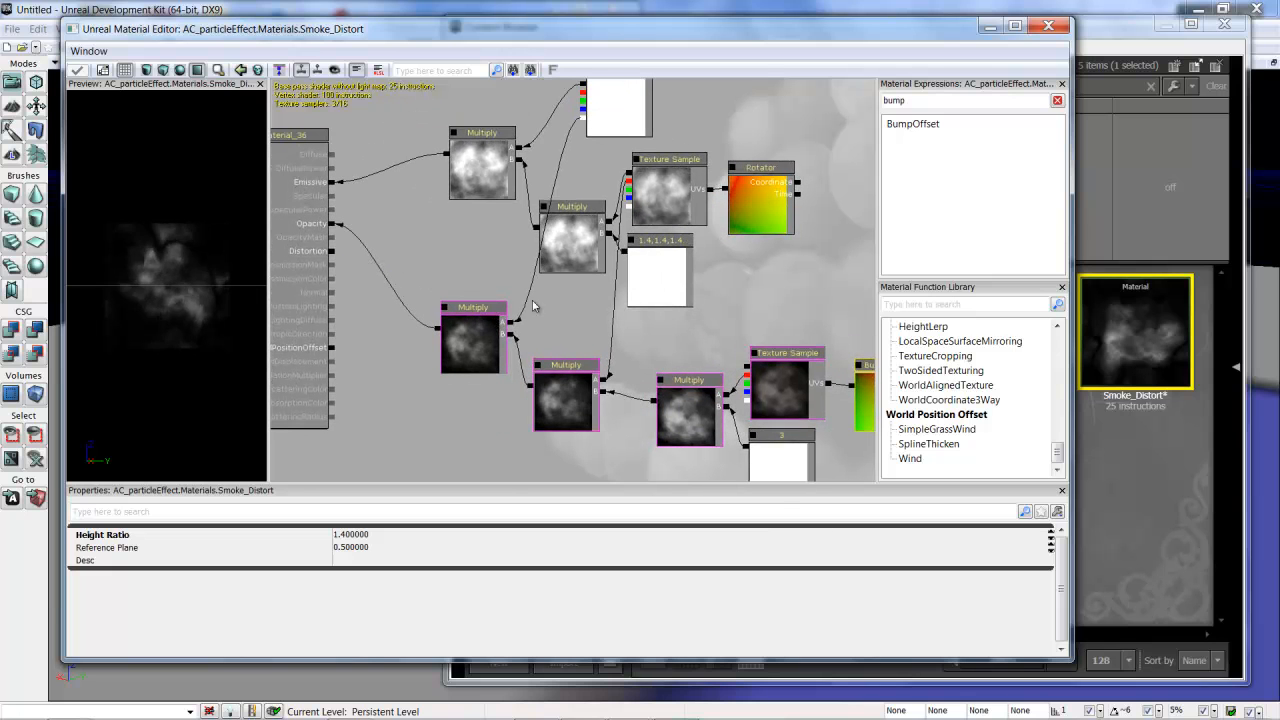
drag(524, 265, 478, 307)
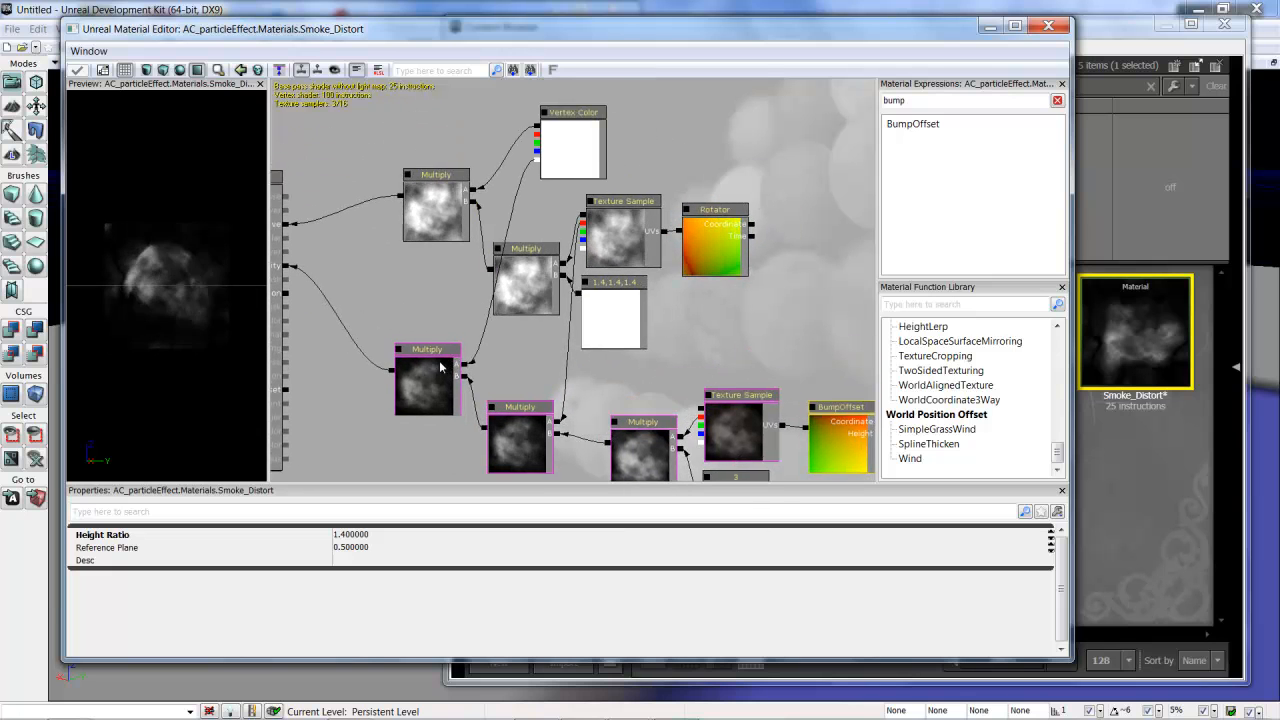
Inspect the Multiply node feeding Opacity, the Texture Sample driven by BumpOffset and the Vertex Color node's alpha connection.
click(442, 366)
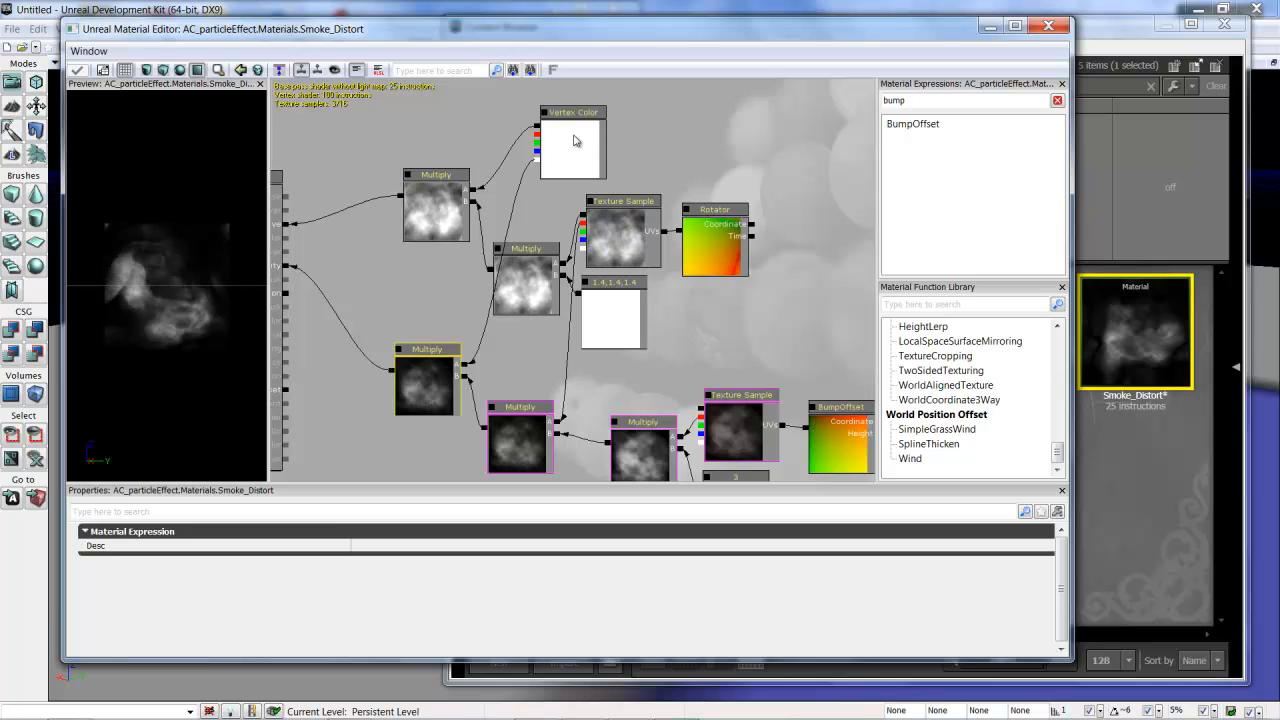
click(564, 157)
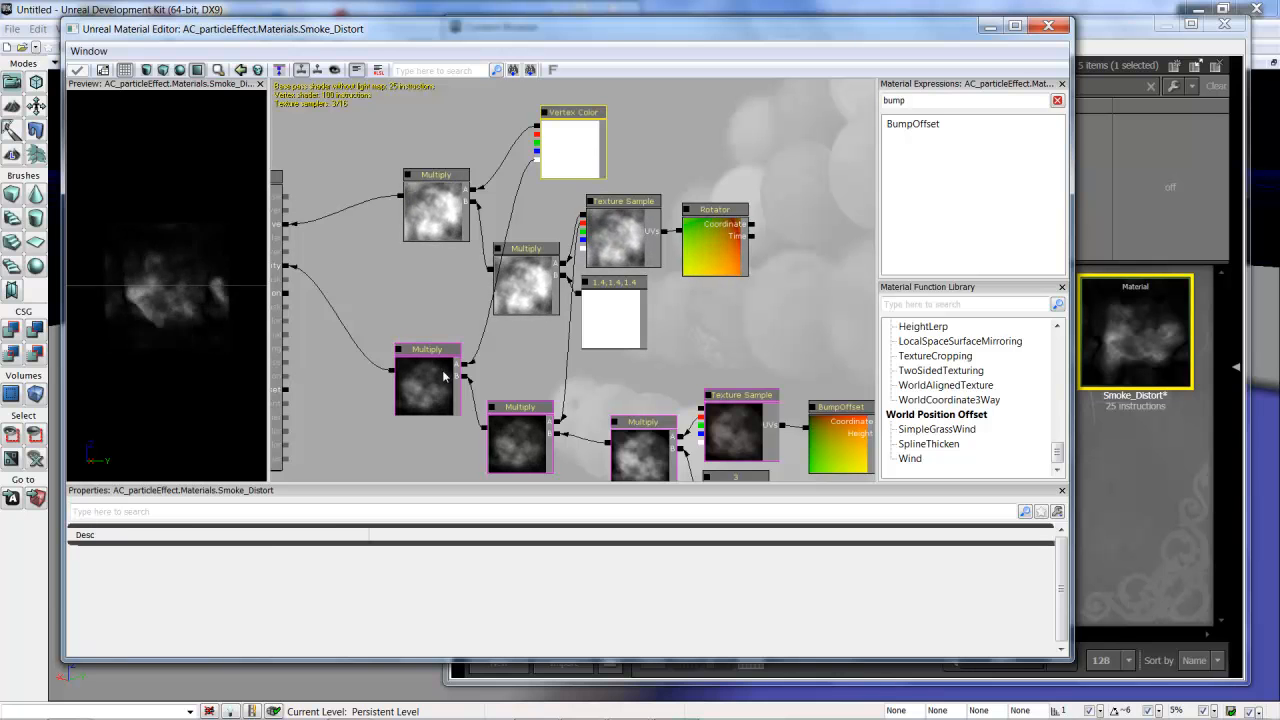
click(443, 376)
click(750, 435)
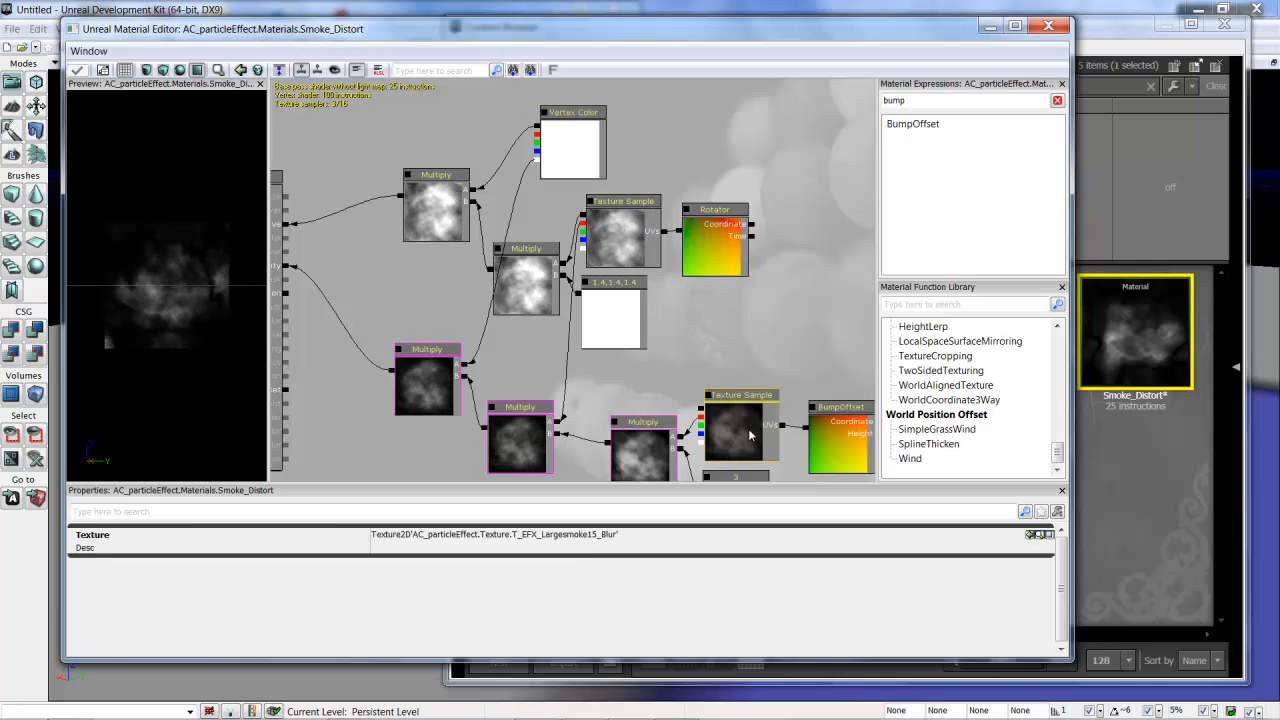
click(565, 168)
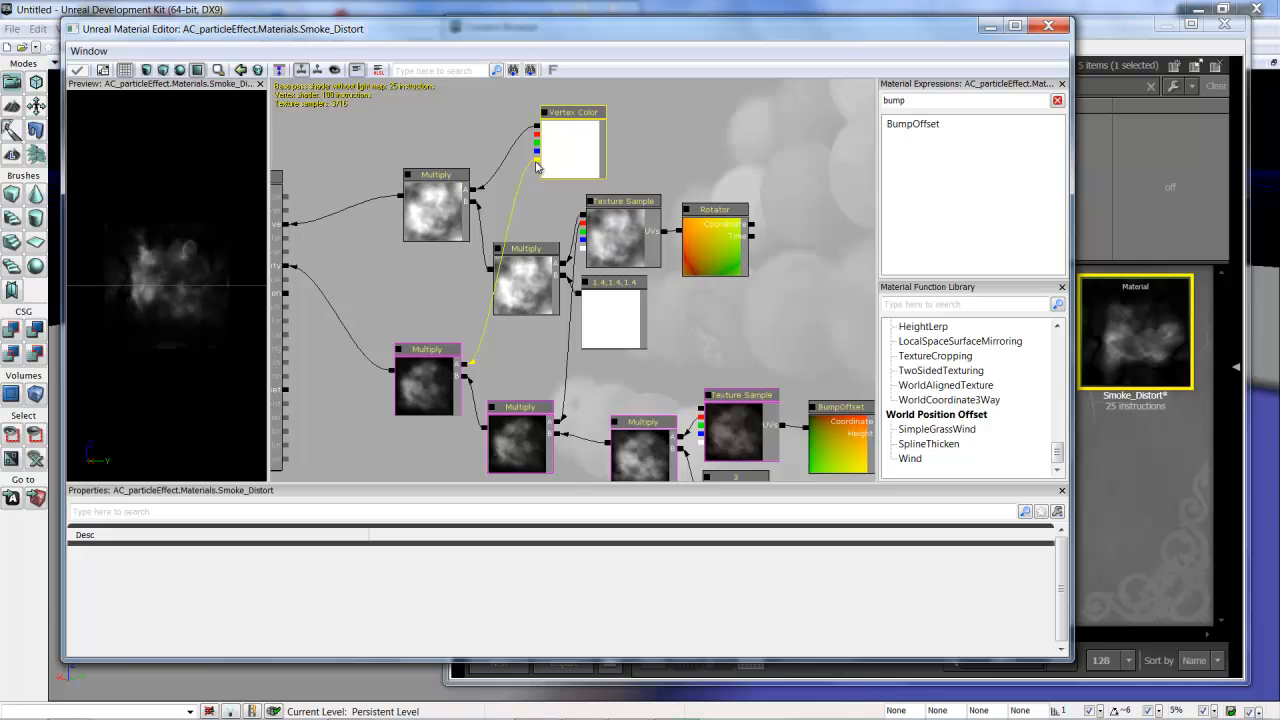
drag(514, 171, 516, 153)
Inspect the Multiply nodes further along the opacity chain and the constant 3 feeding one of them.
drag(527, 323, 574, 288)
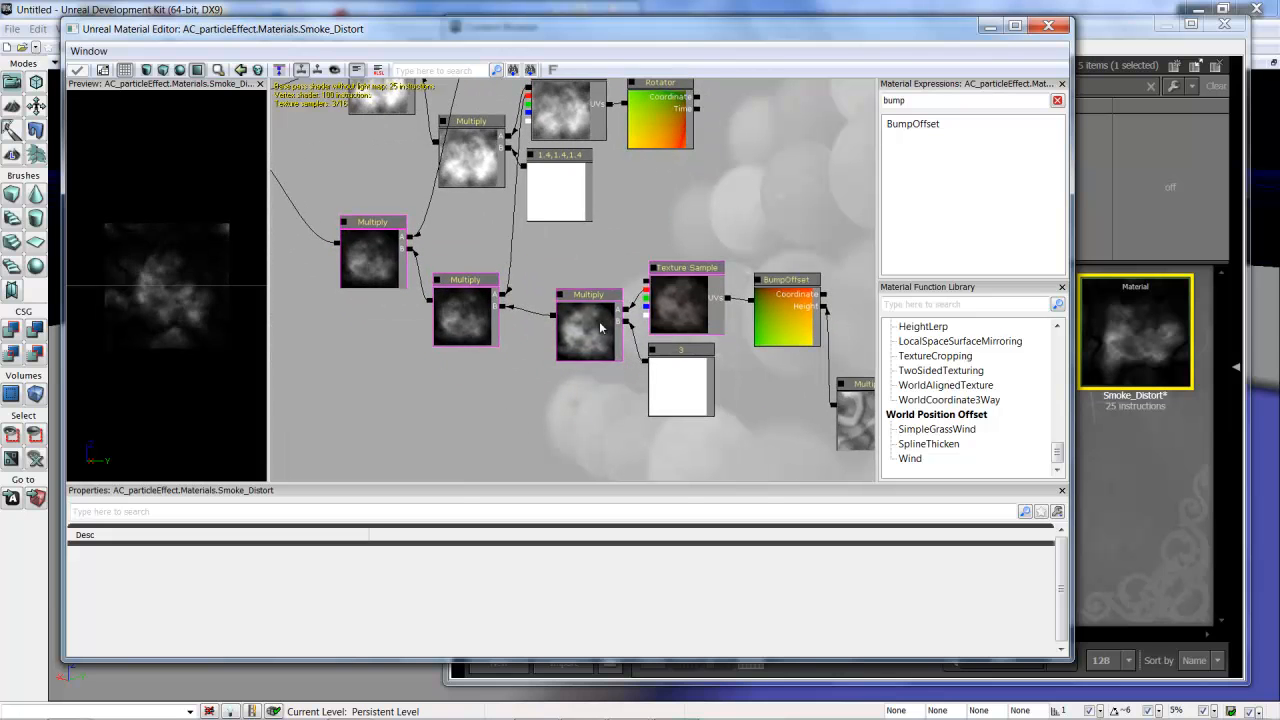
click(466, 318)
drag(574, 202, 540, 250)
click(556, 355)
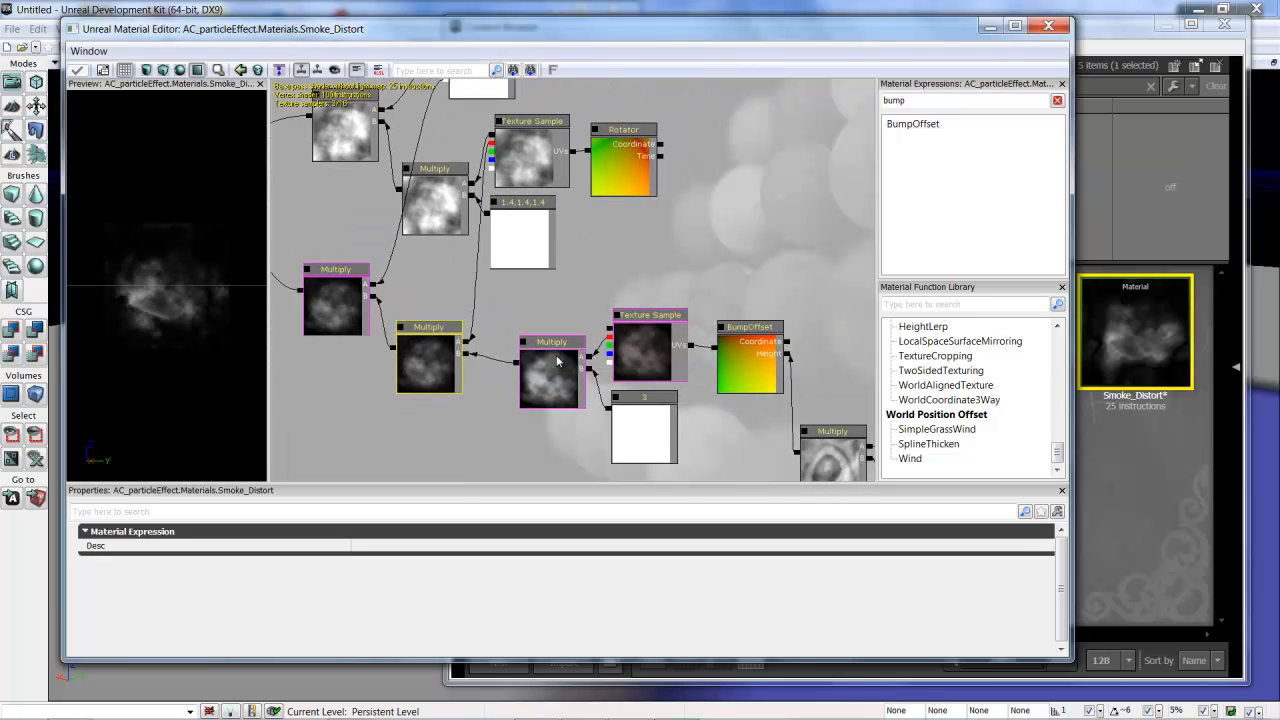
click(657, 436)
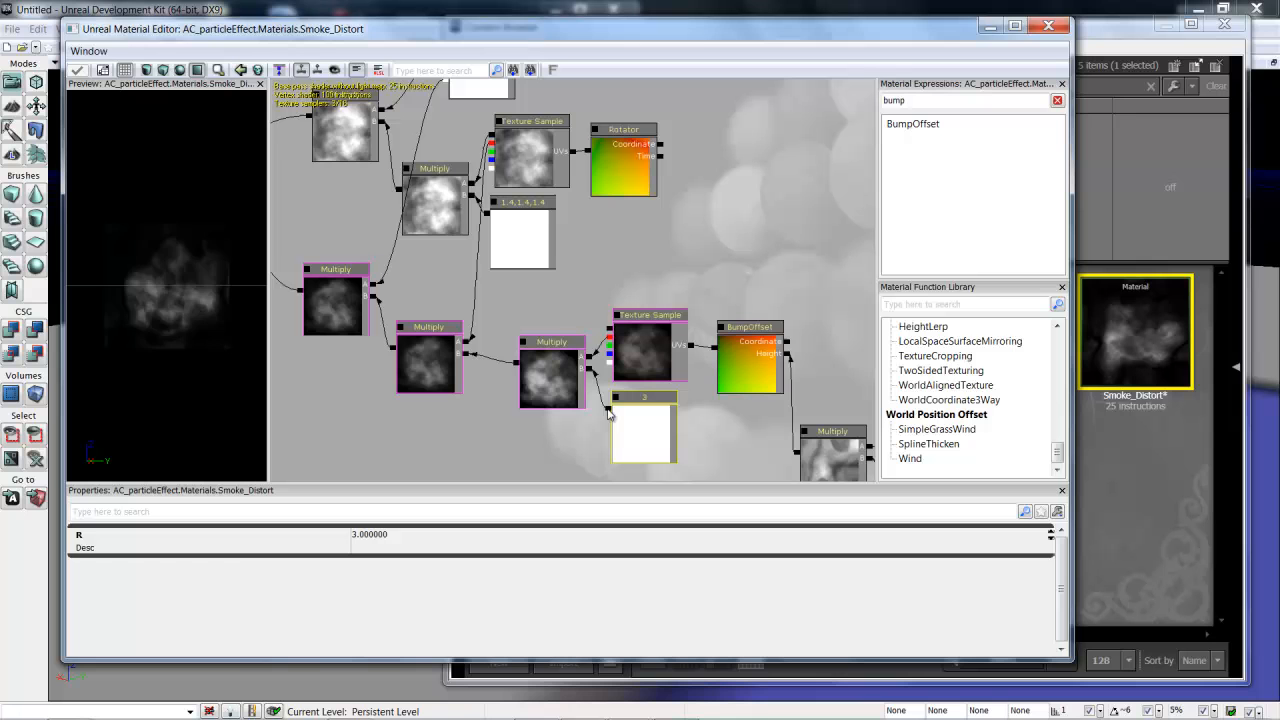
click(550, 380)
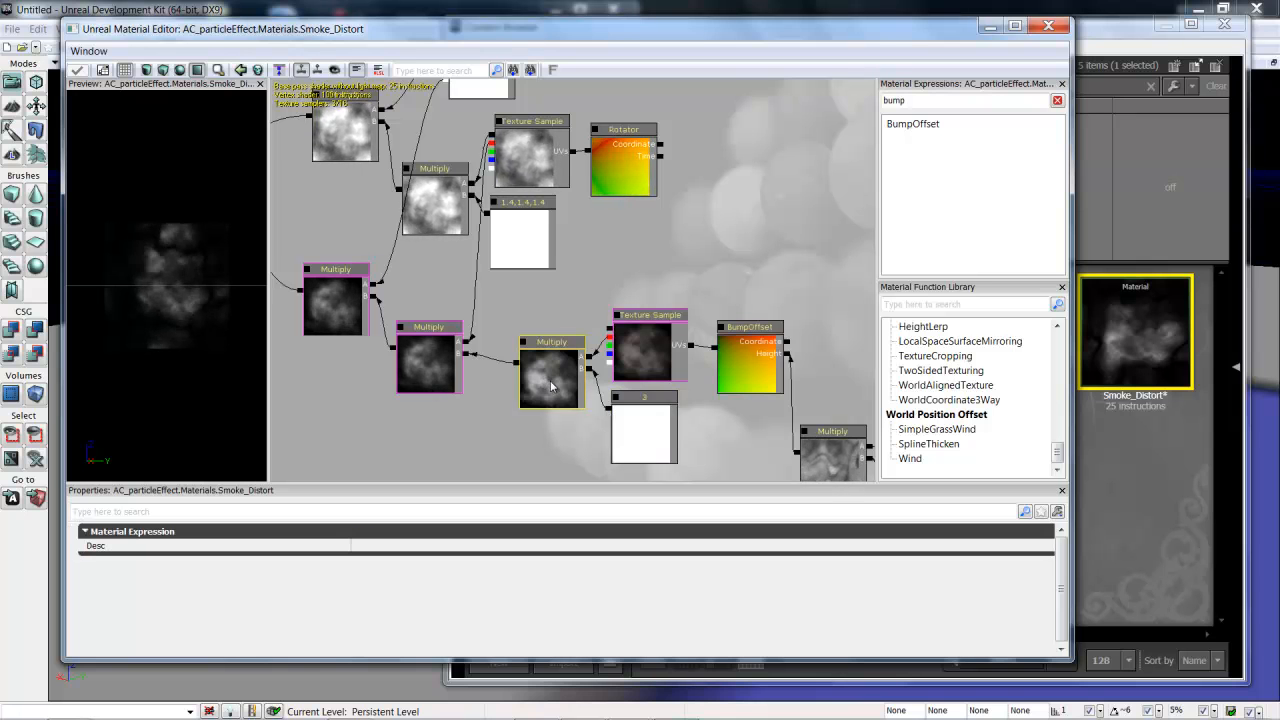
Examine the upper Texture Sample branch and the properties of the Rotator node connected to its UVs.
drag(463, 210, 500, 248)
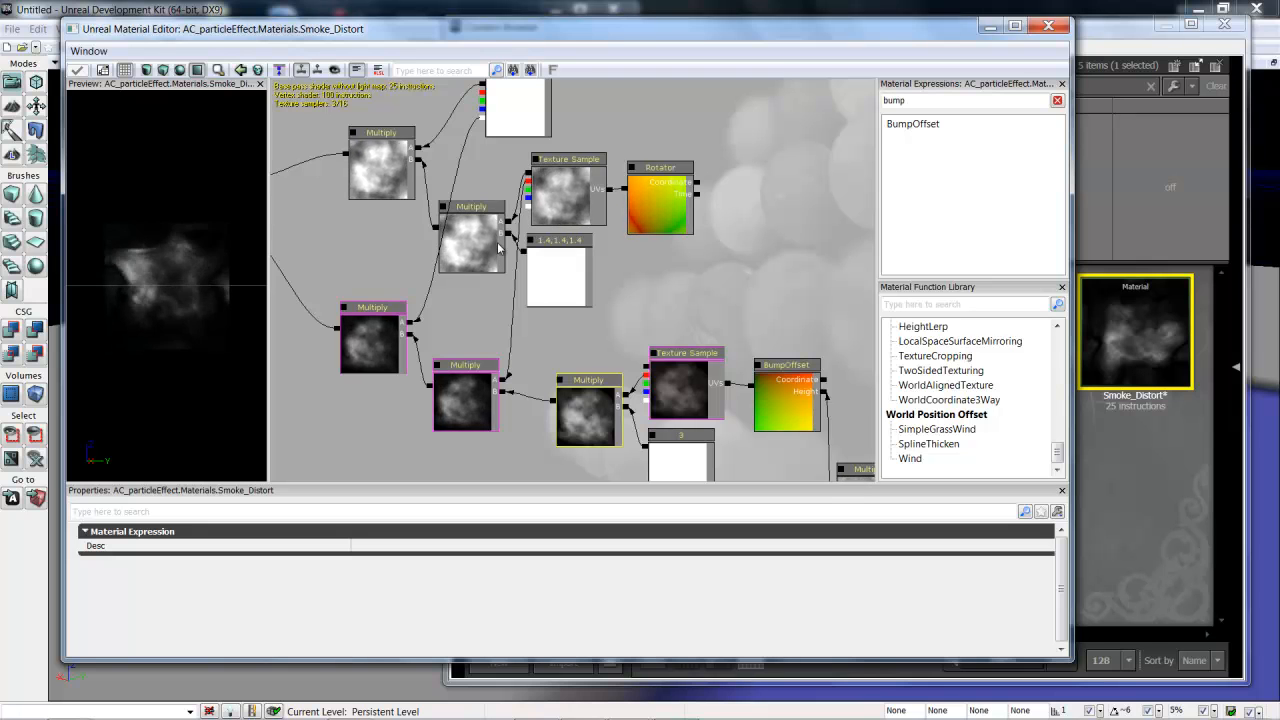
drag(554, 223, 581, 275)
click(581, 273)
drag(704, 341, 647, 314)
drag(552, 238, 578, 250)
drag(658, 258, 664, 311)
scroll(693, 298, up, 1)
click(655, 262)
Search the material expressions for "rota", select Rotator and open the Rotator node's Speed value for editing.
drag(925, 100, 857, 110)
text(rota)
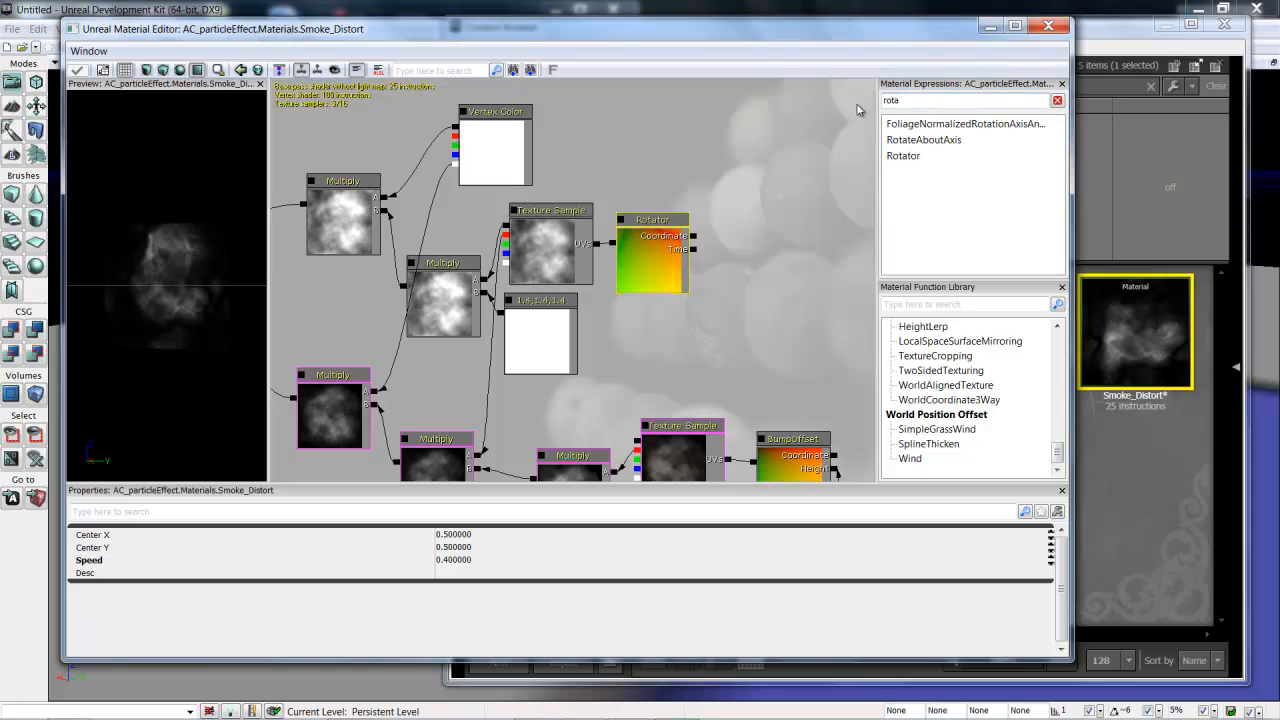
click(905, 158)
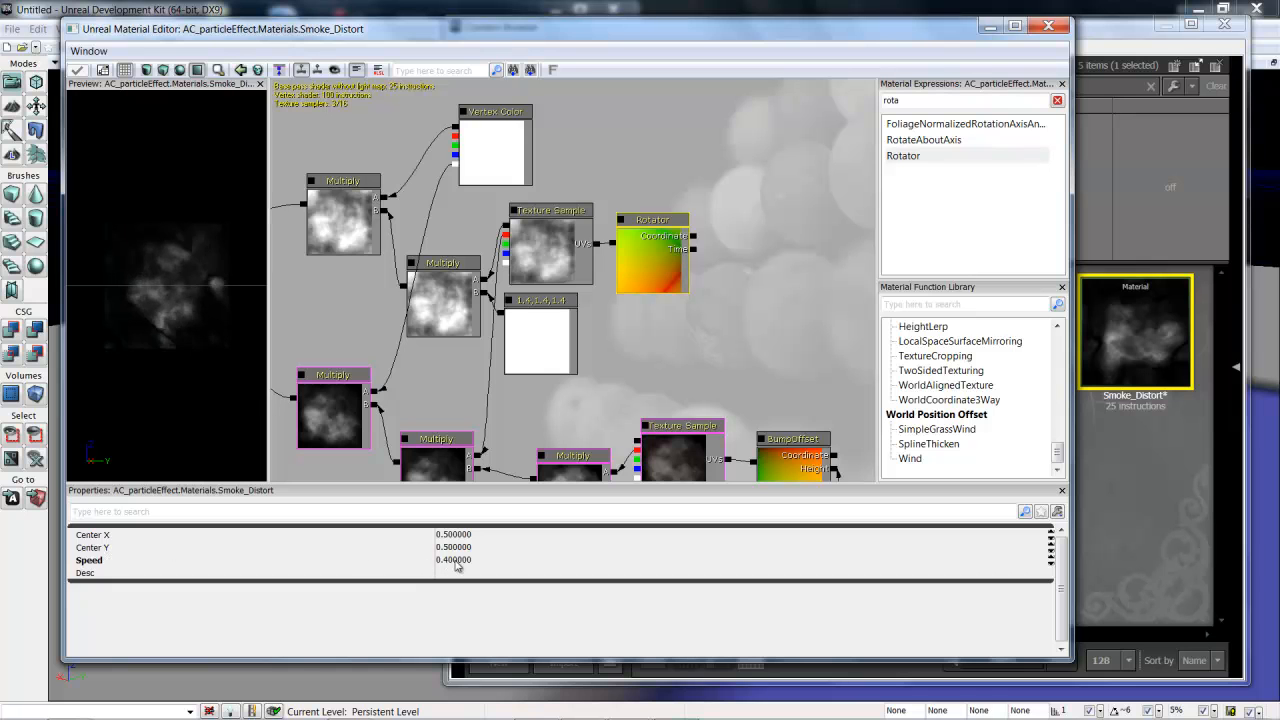
click(447, 566)
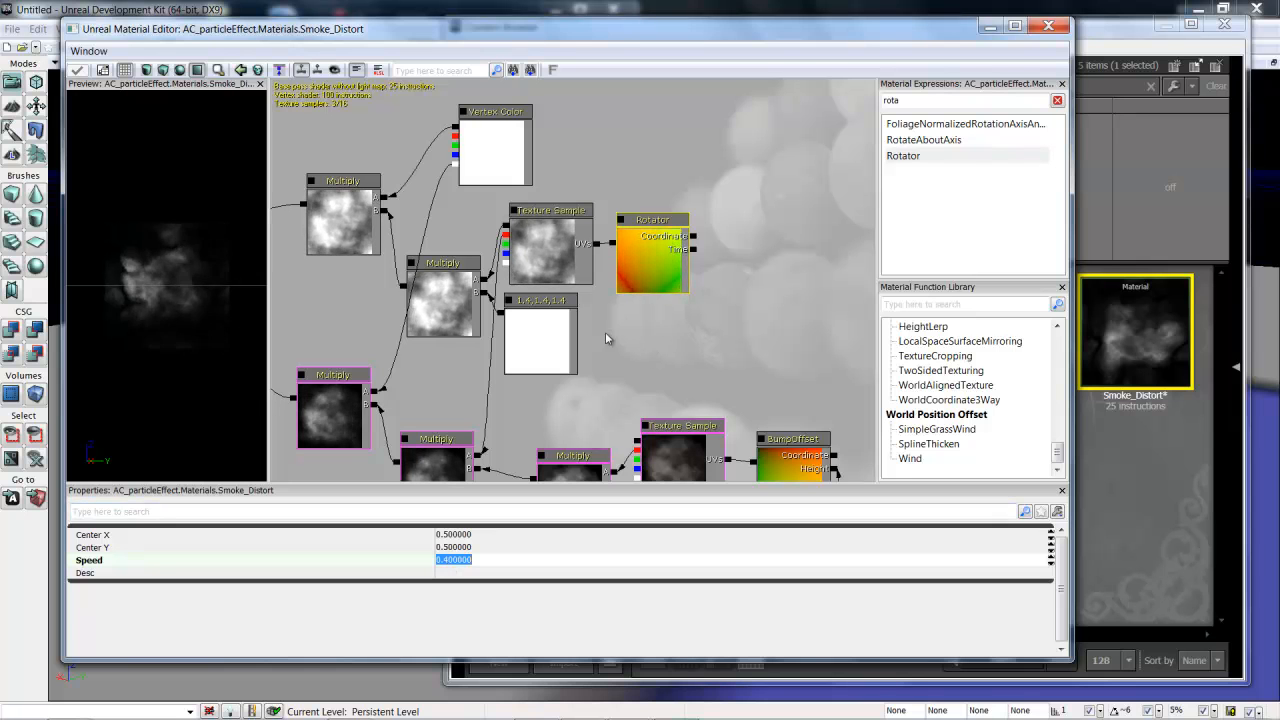
Inspect the Vertex Color node and the Multiply node it feeds into the Emissive input.
drag(456, 306, 559, 281)
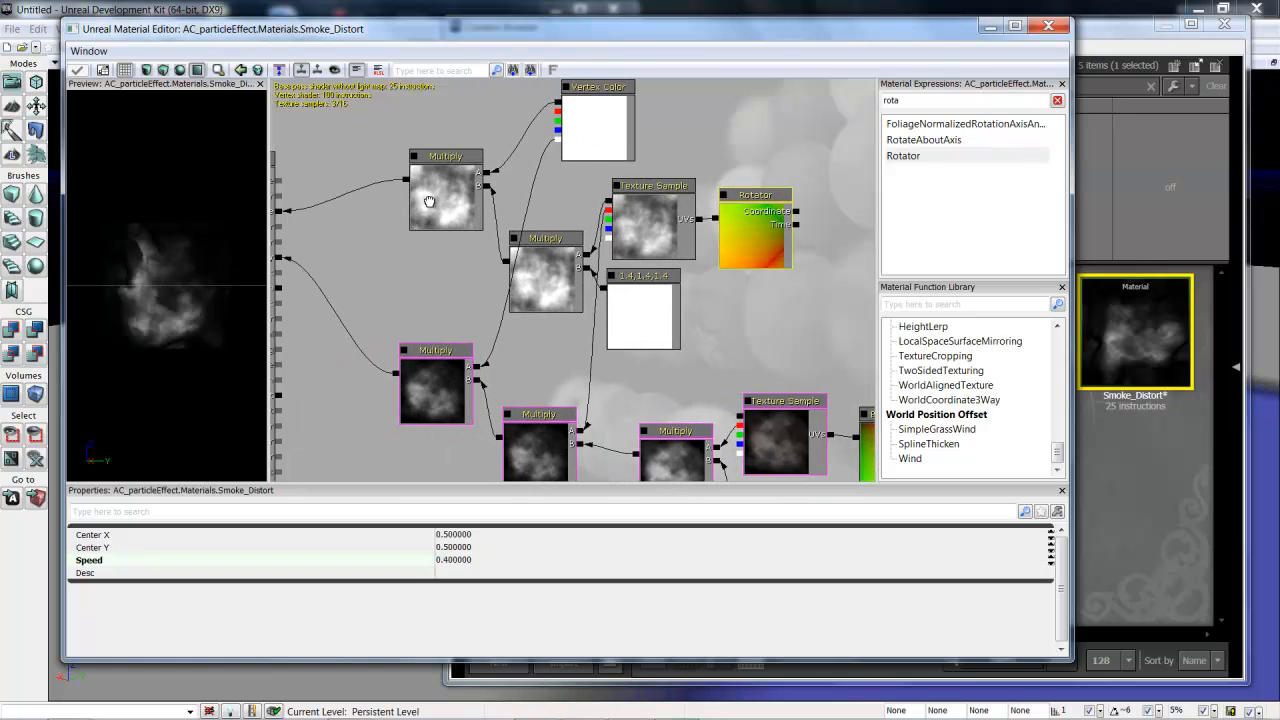
drag(429, 202, 465, 216)
drag(595, 151, 611, 156)
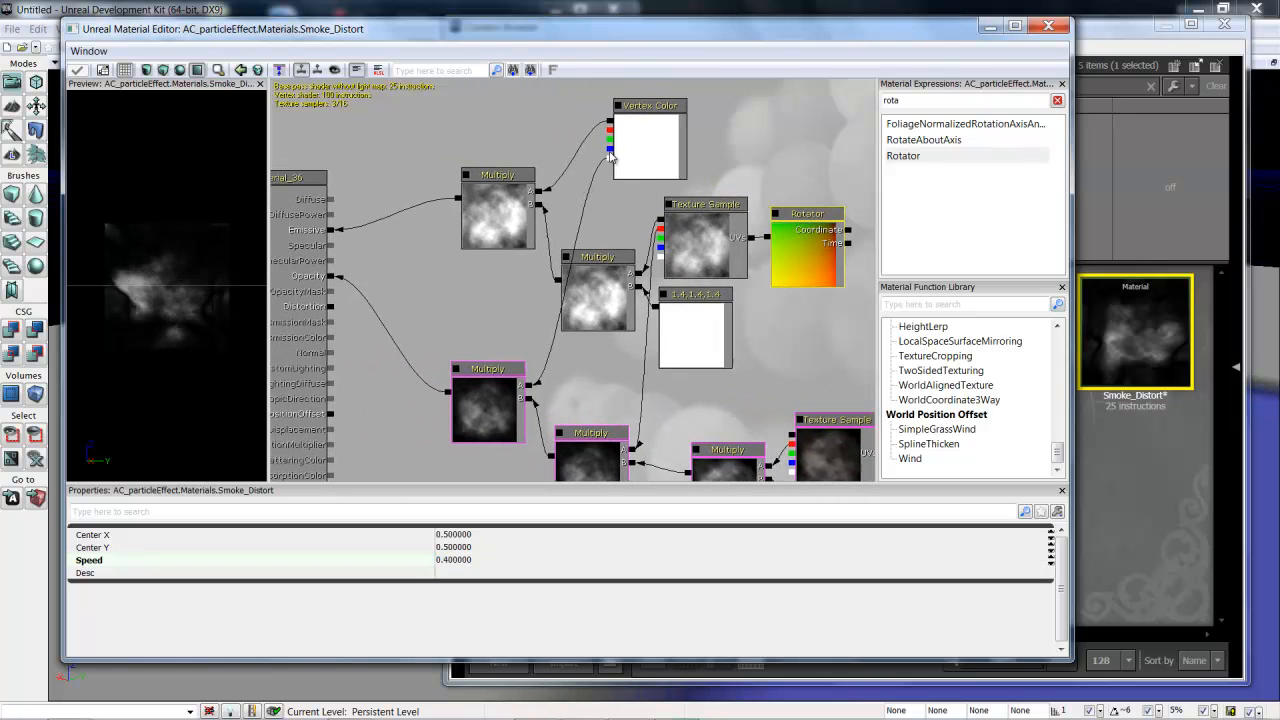
click(651, 128)
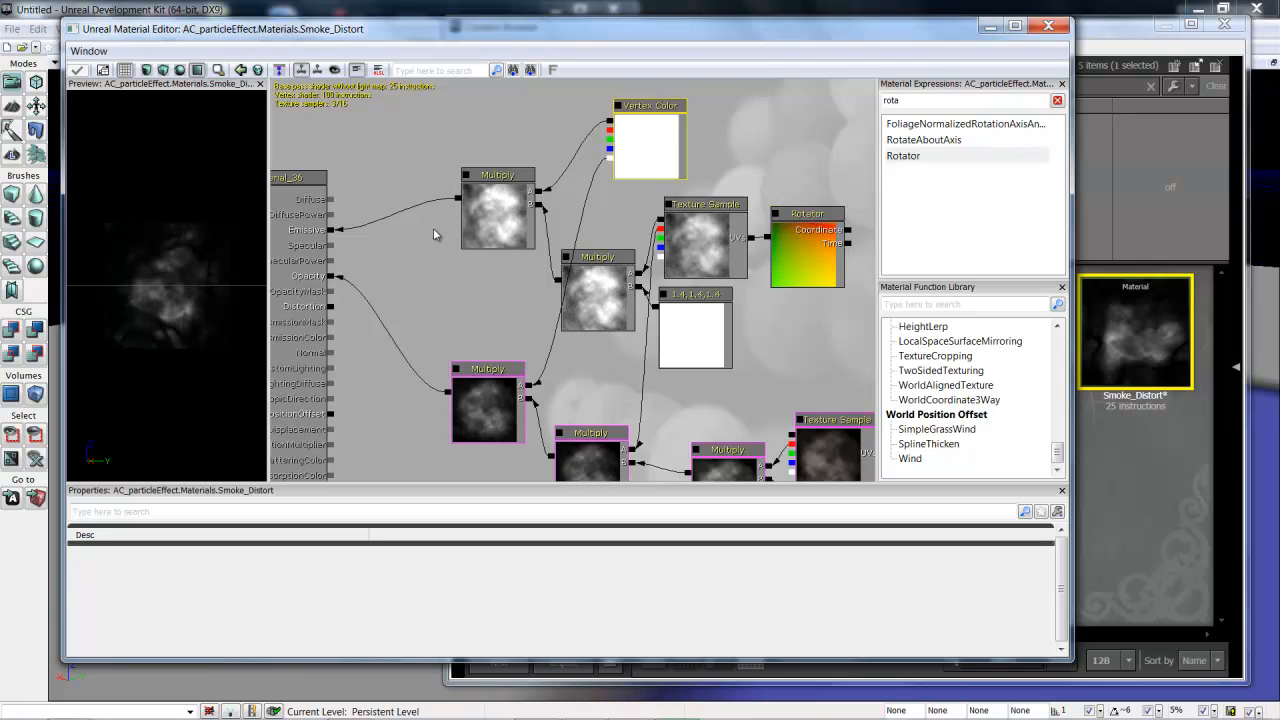
drag(507, 258, 514, 245)
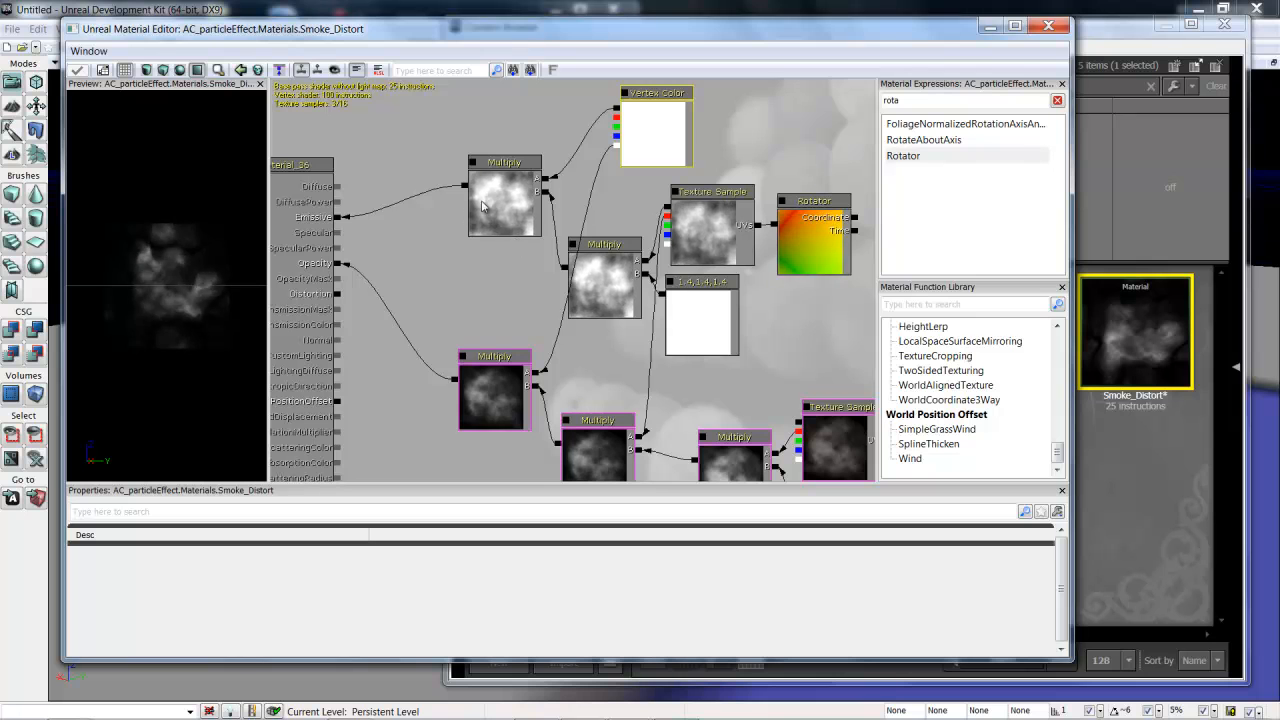
click(481, 205)
Check the Multiply node combining the two smoke branches for Opacity and inspect the 1.4,1.4,1.4 constant.
drag(570, 316, 489, 272)
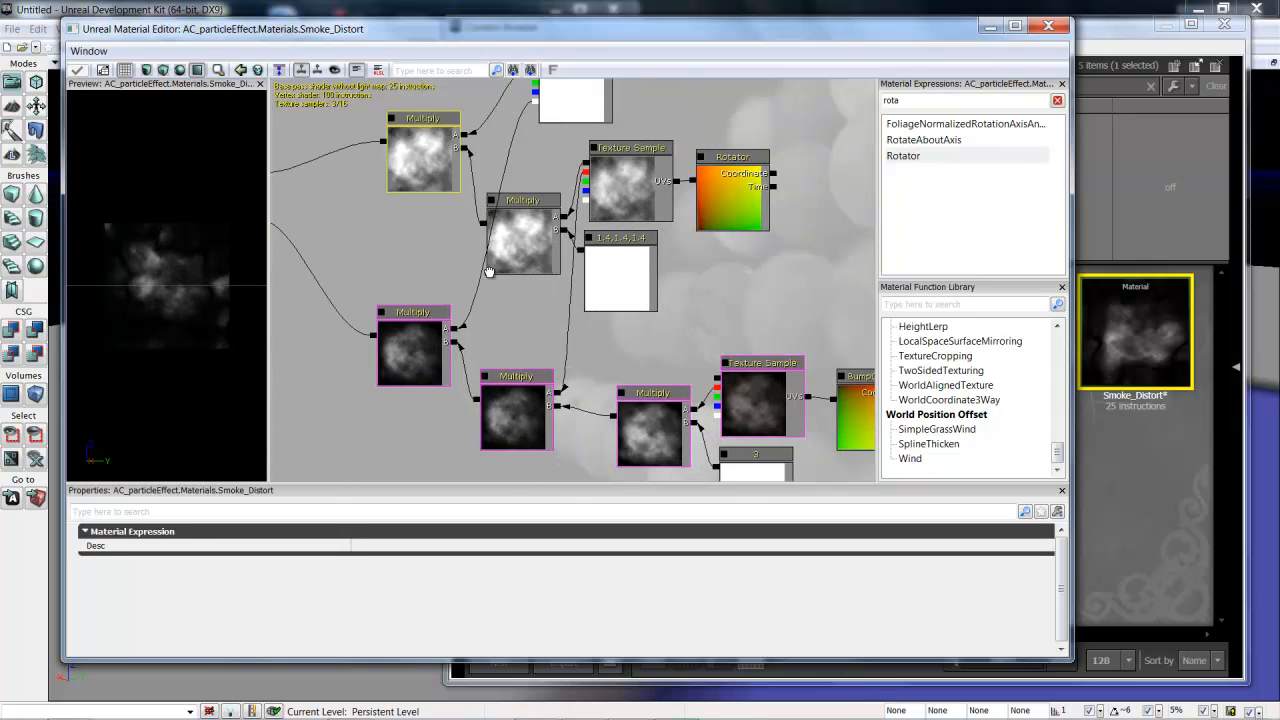
click(508, 414)
drag(363, 294, 471, 330)
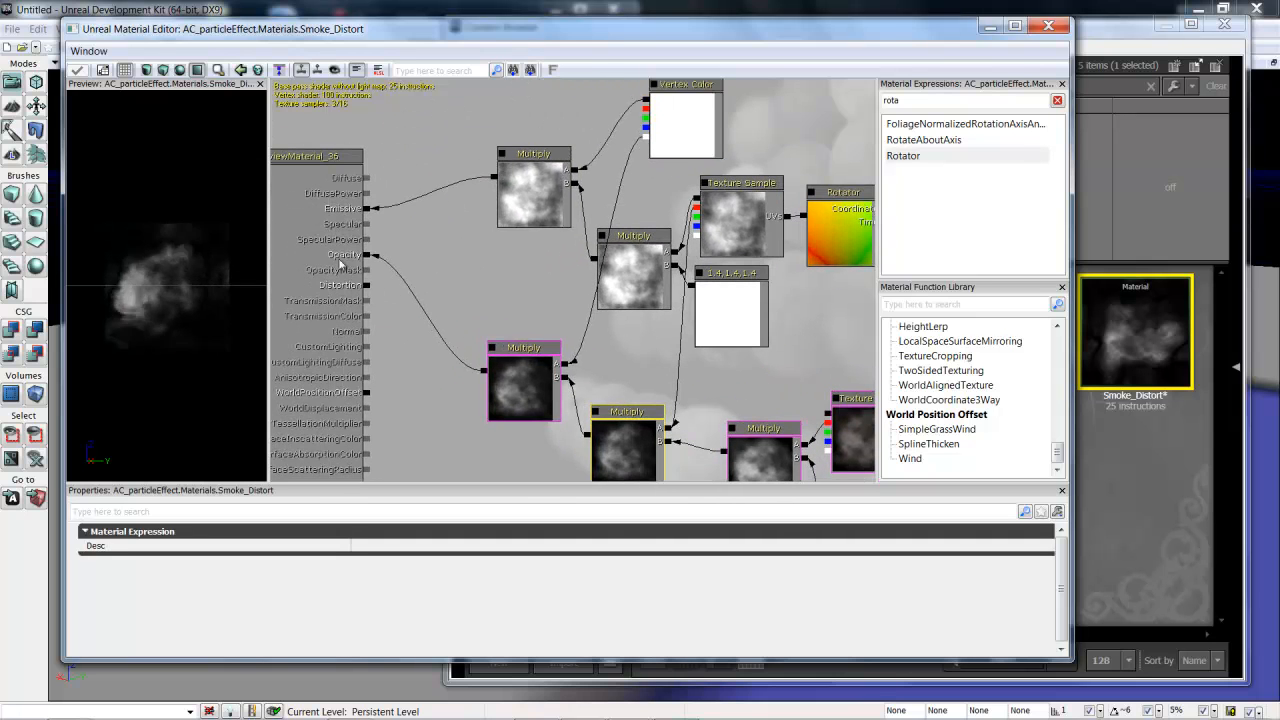
drag(770, 310, 594, 282)
click(560, 304)
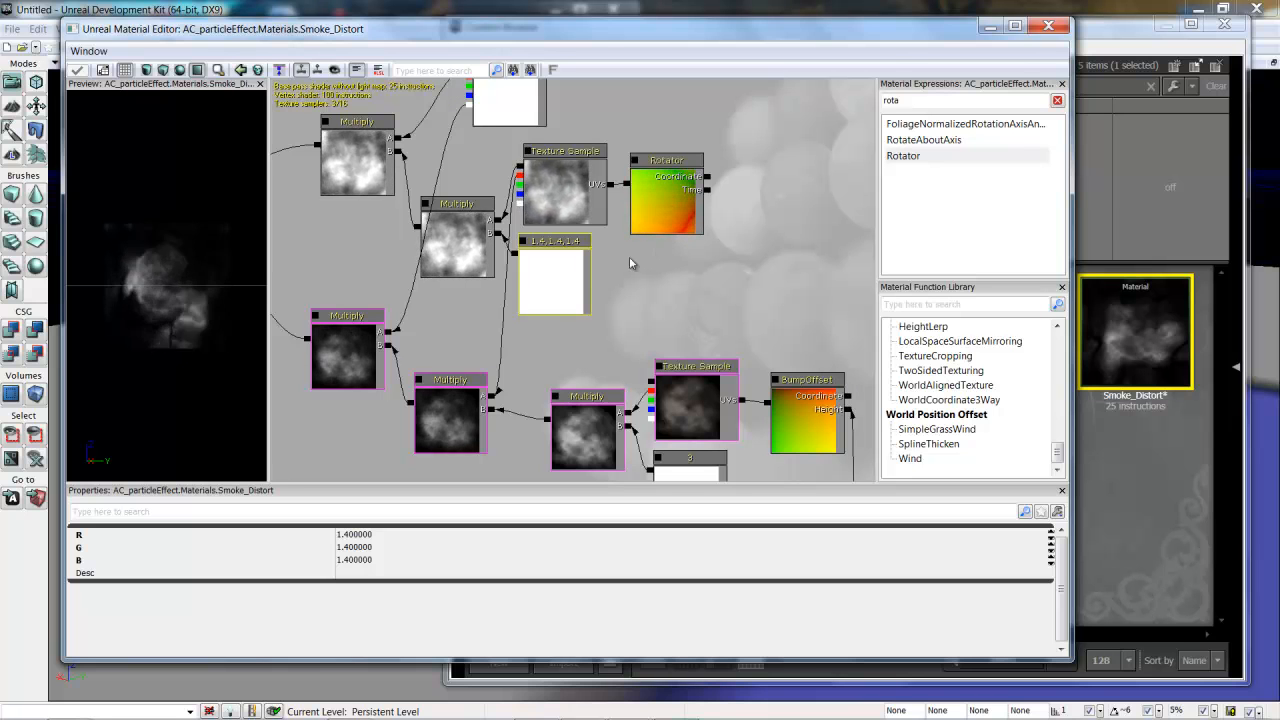
Review the overall layout of the Smoke_Distort node network.
drag(538, 278, 510, 220)
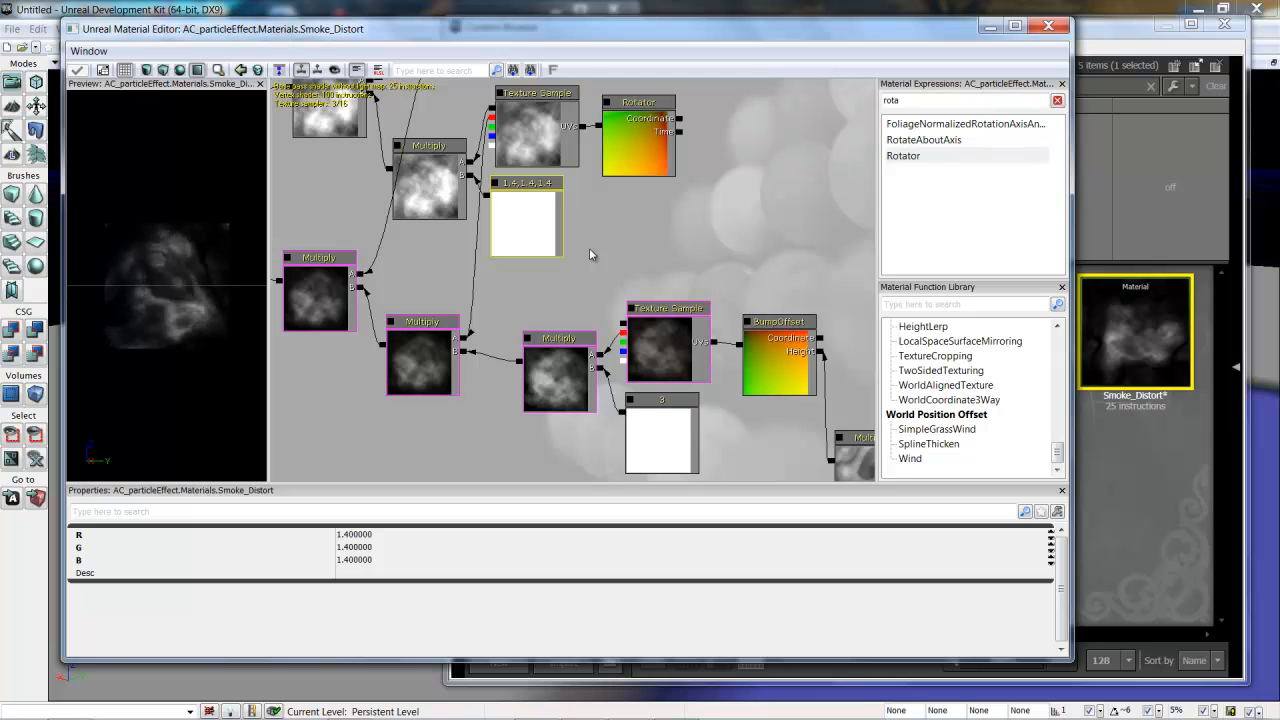
drag(601, 280, 462, 193)
drag(622, 192, 512, 159)
scroll(605, 221, down, 4)
drag(580, 197, 702, 329)
drag(587, 278, 657, 268)
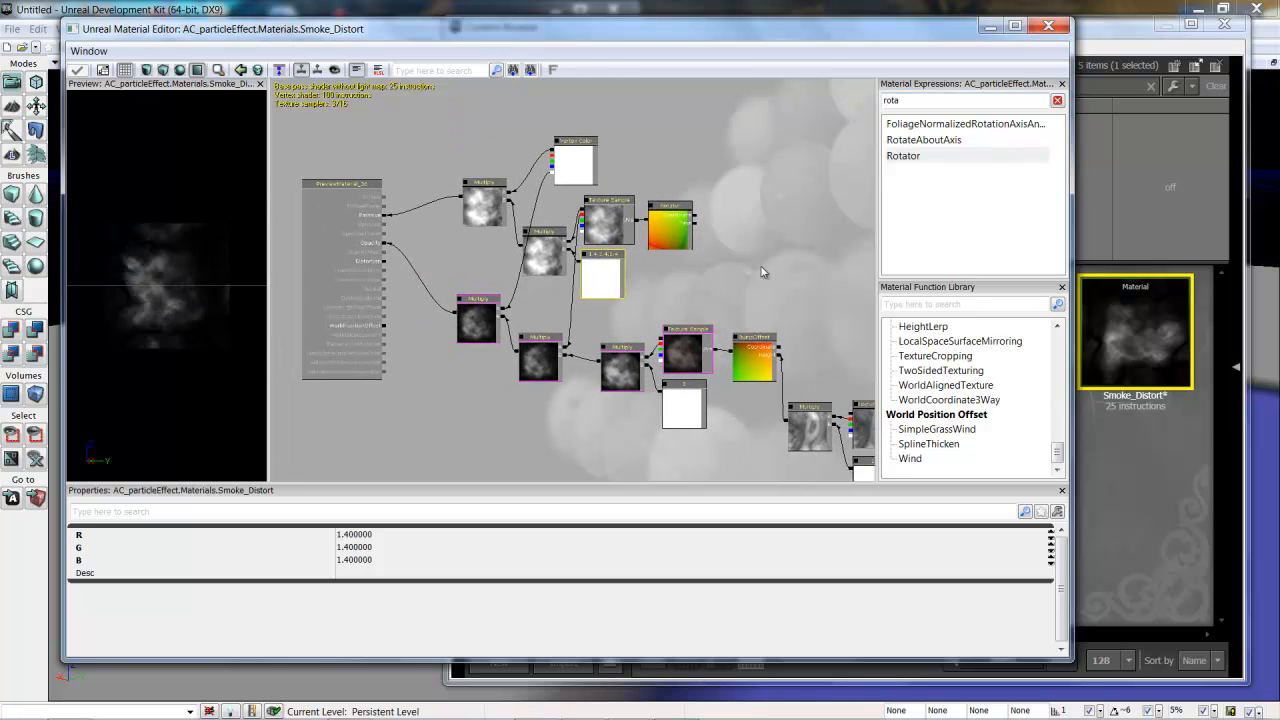
drag(760, 271, 677, 251)
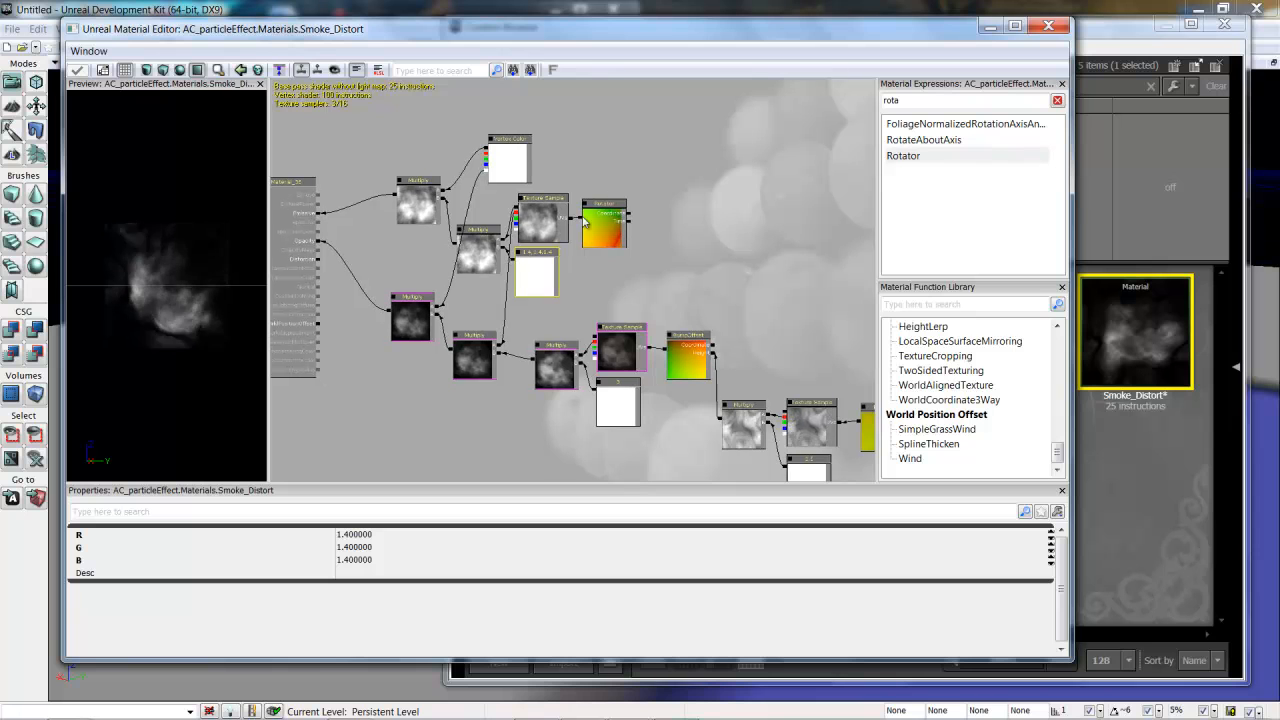
Recheck the two smoke Texture Samples, the BumpOffset node and the Multiply node driving its Height input.
key(ctrl+s)
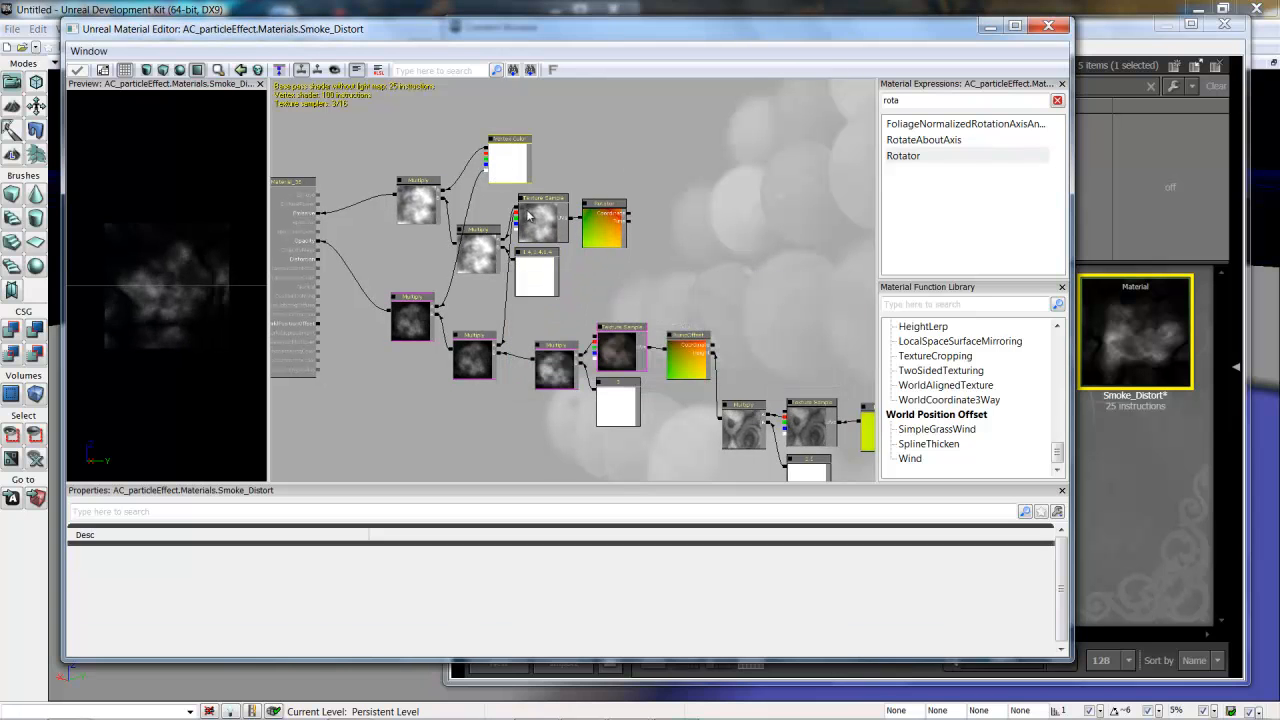
click(530, 215)
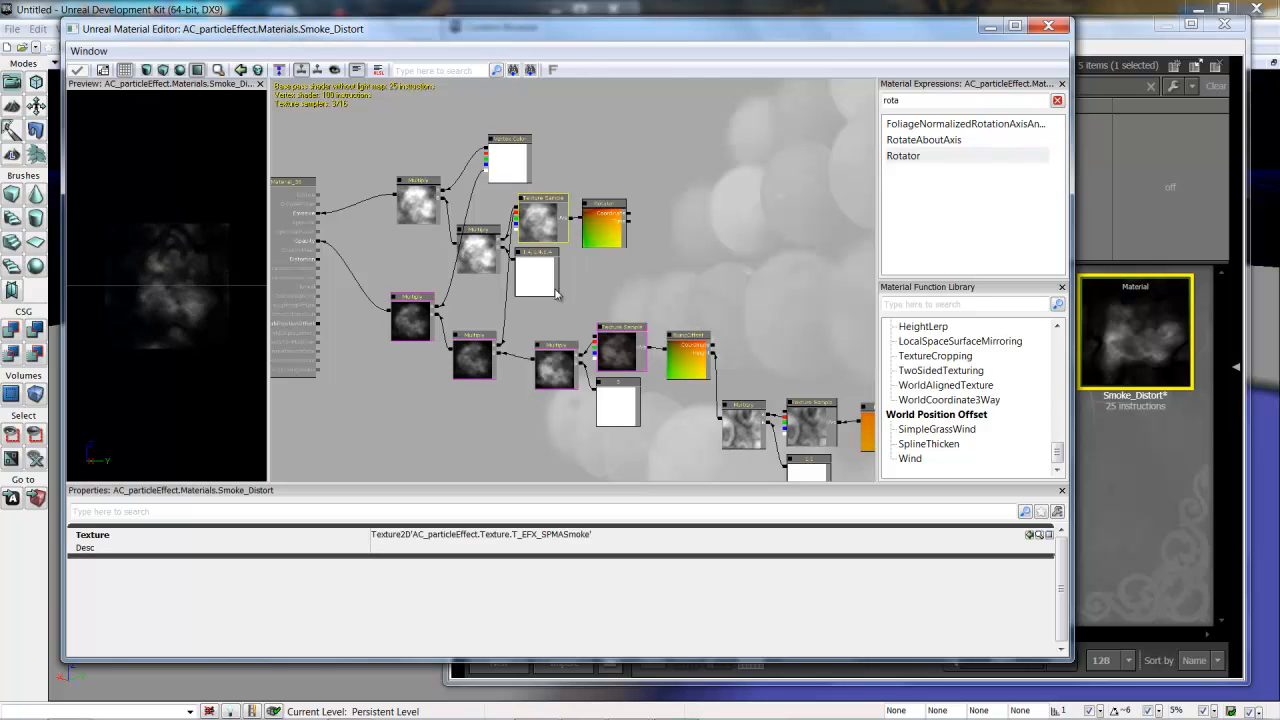
drag(609, 274, 476, 209)
click(491, 288)
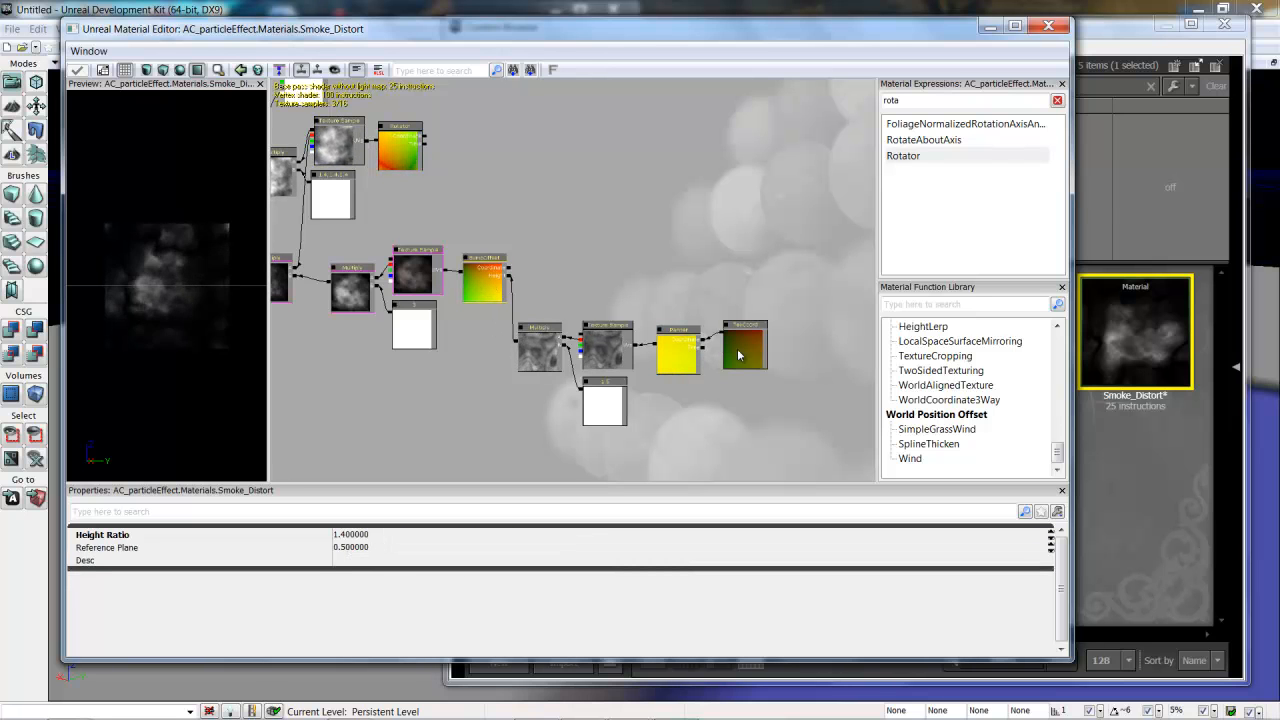
click(433, 276)
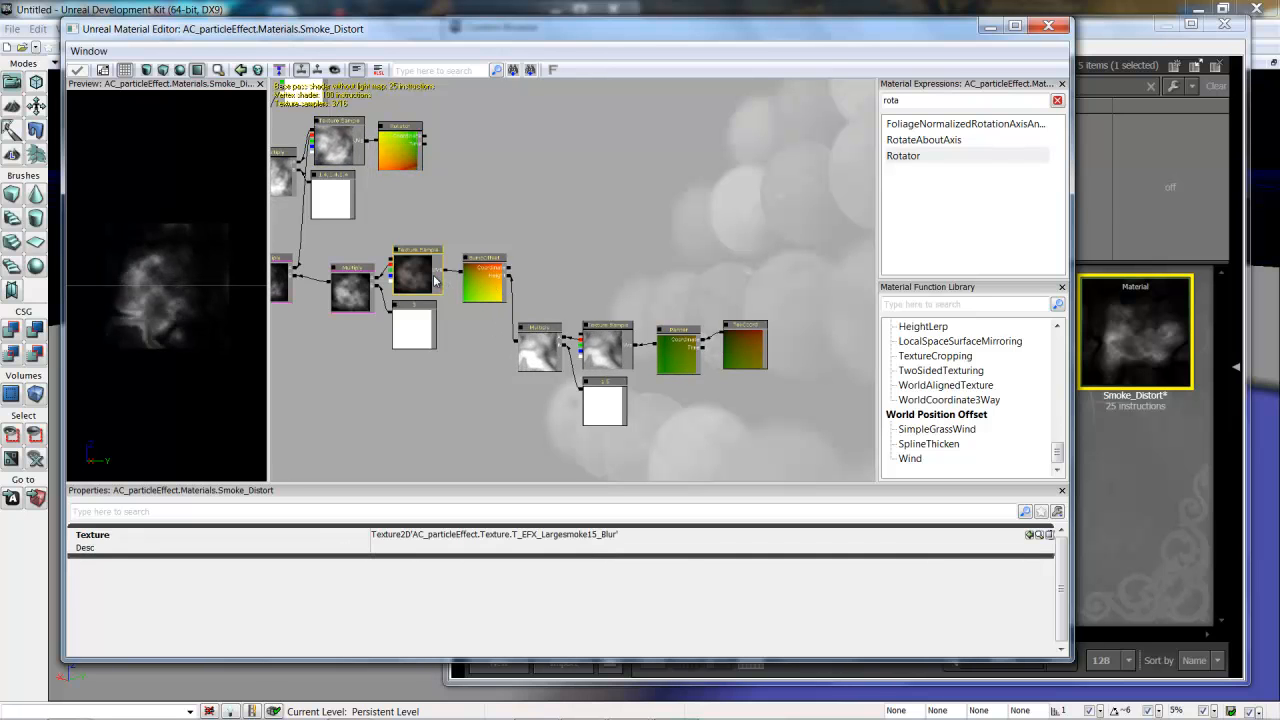
click(539, 352)
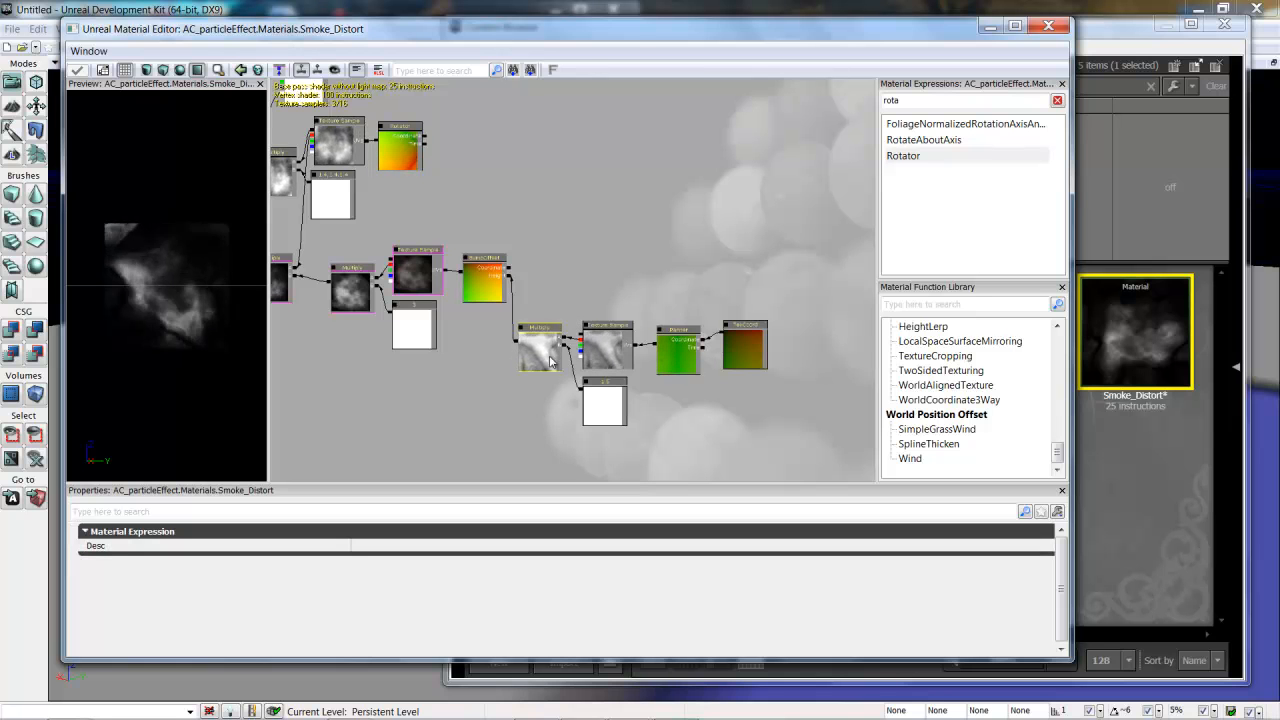
scroll(540, 410, up, 3)
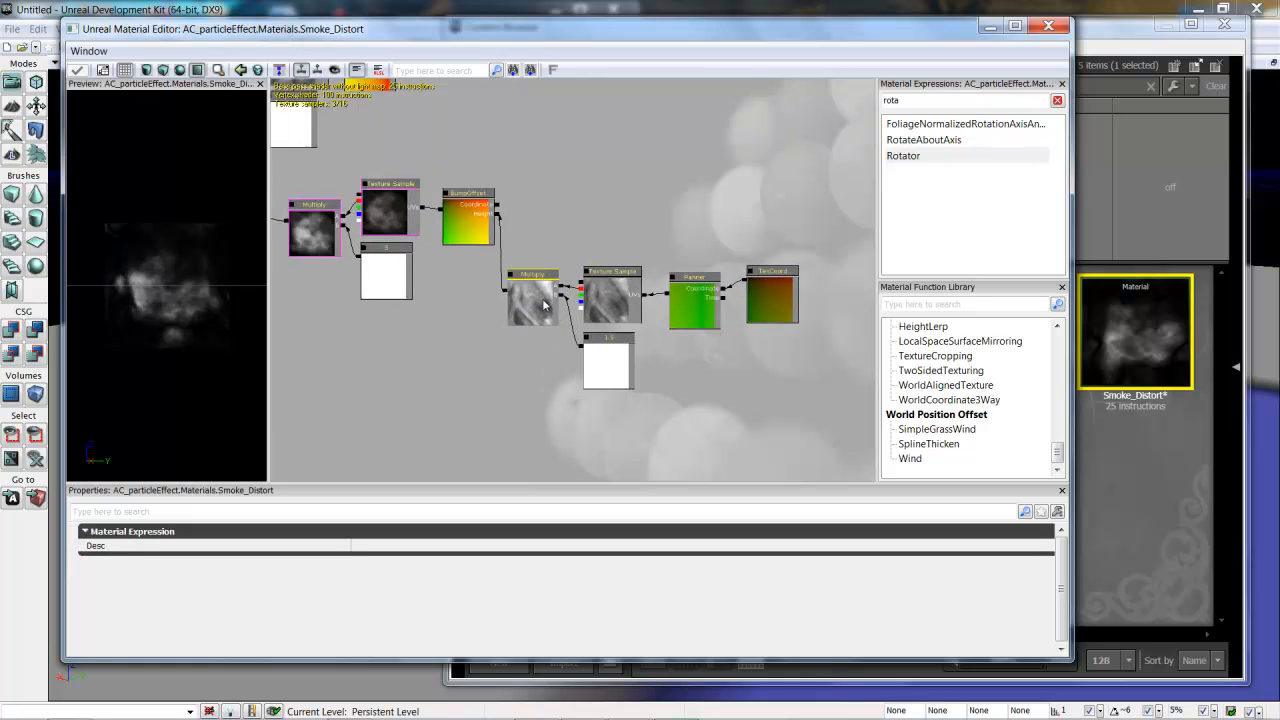
Close the Smoke_Distort material and open crackle_mat from the AC_particleEffect package's Material group.
click(1049, 26)
click(1041, 507)
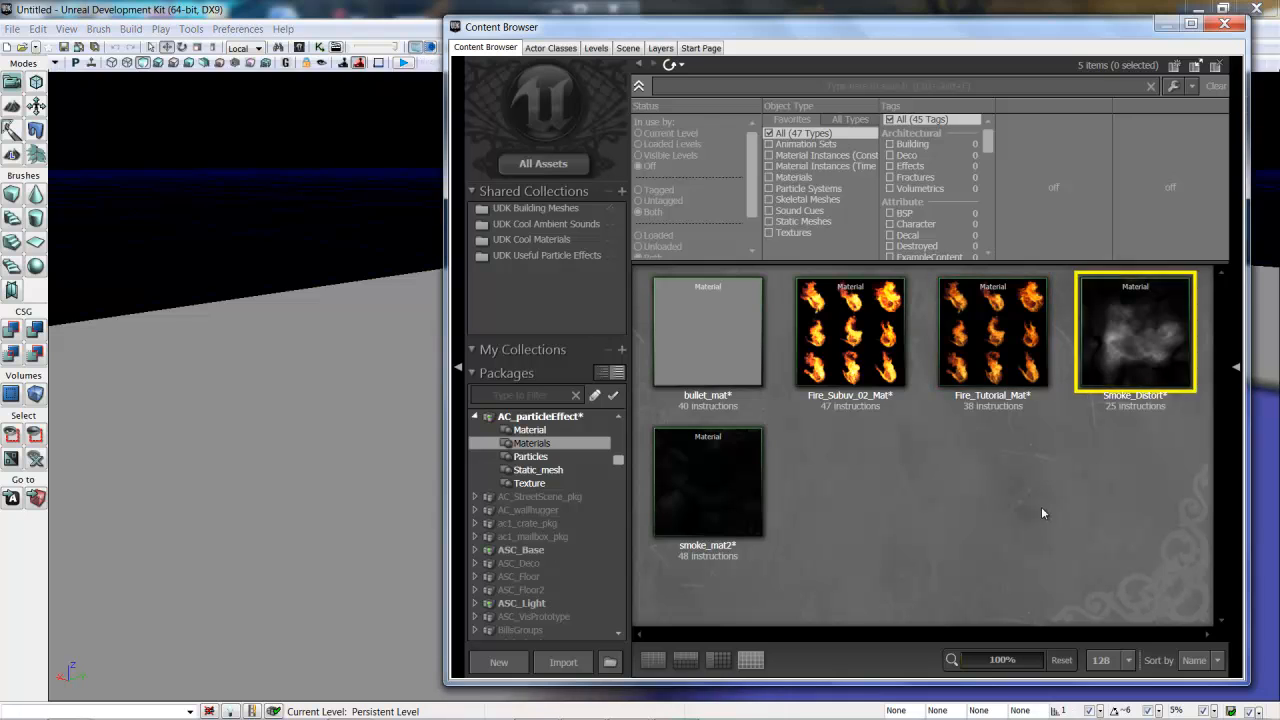
click(529, 429)
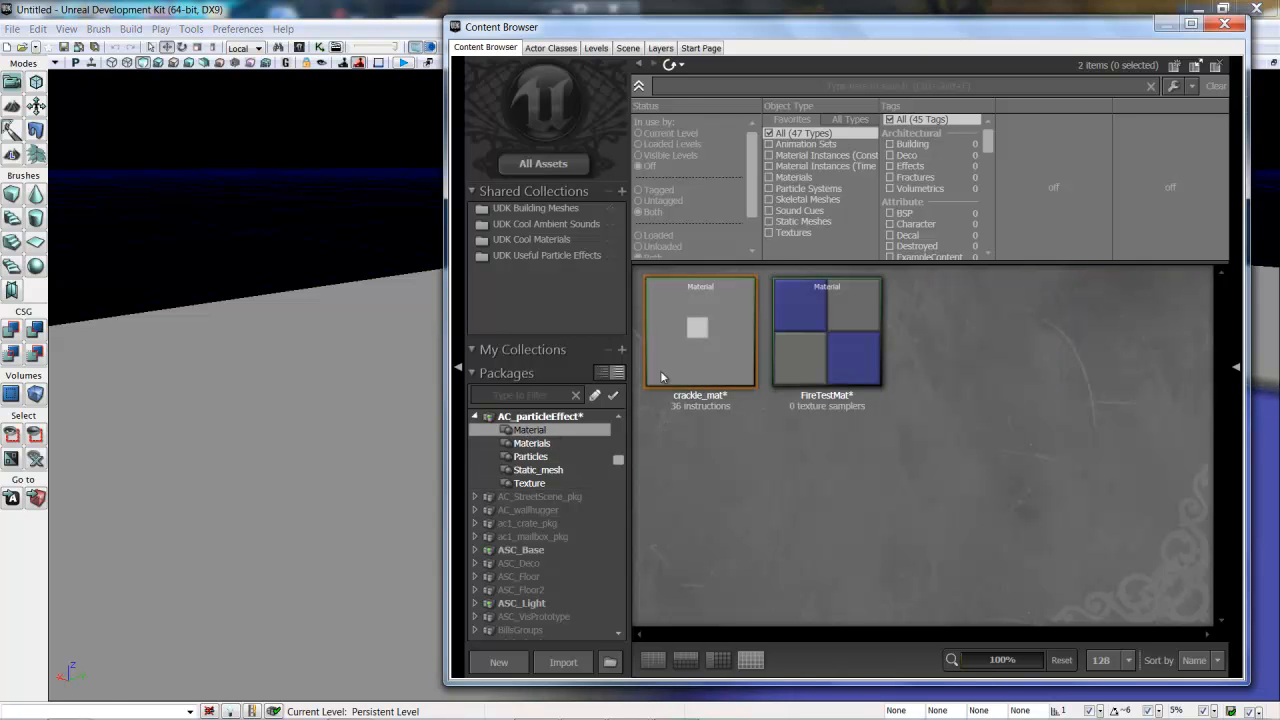
double_click(705, 354)
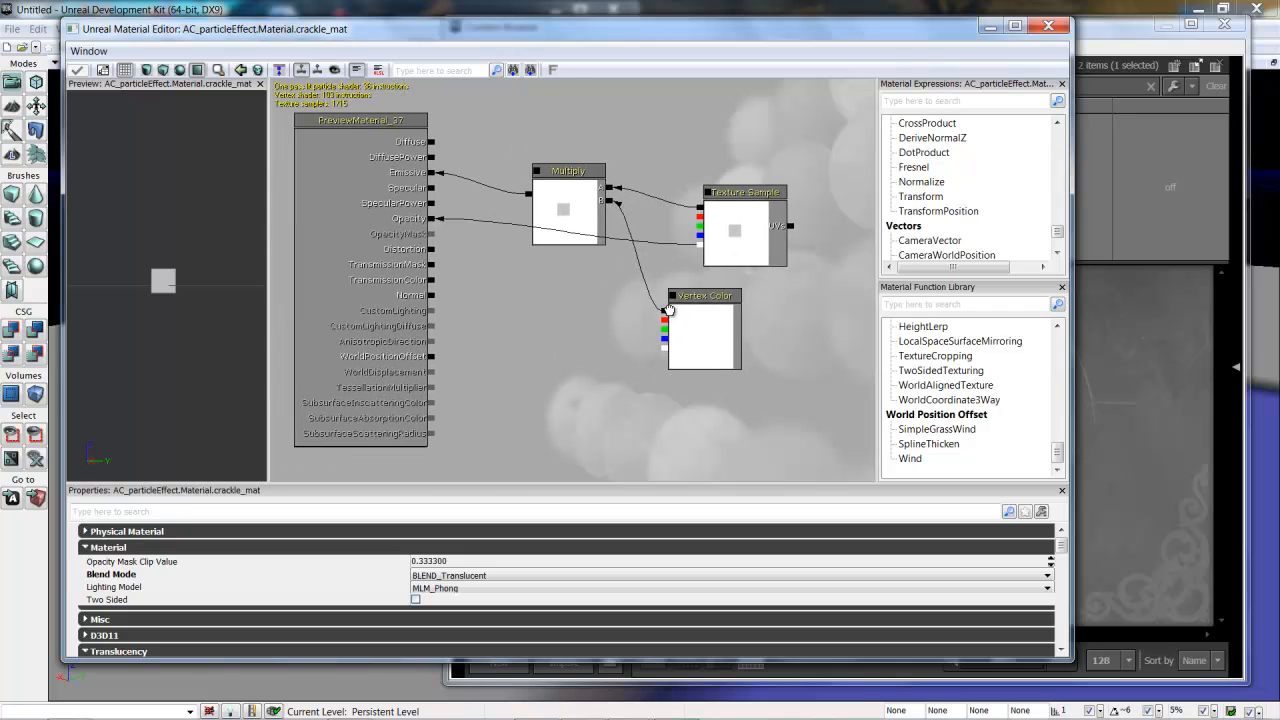
Inspect crackle_mat's Crackle Texture Sample, Vertex Color and Multiply nodes, including the texture's alpha link to Opacity.
click(738, 227)
drag(781, 295, 749, 311)
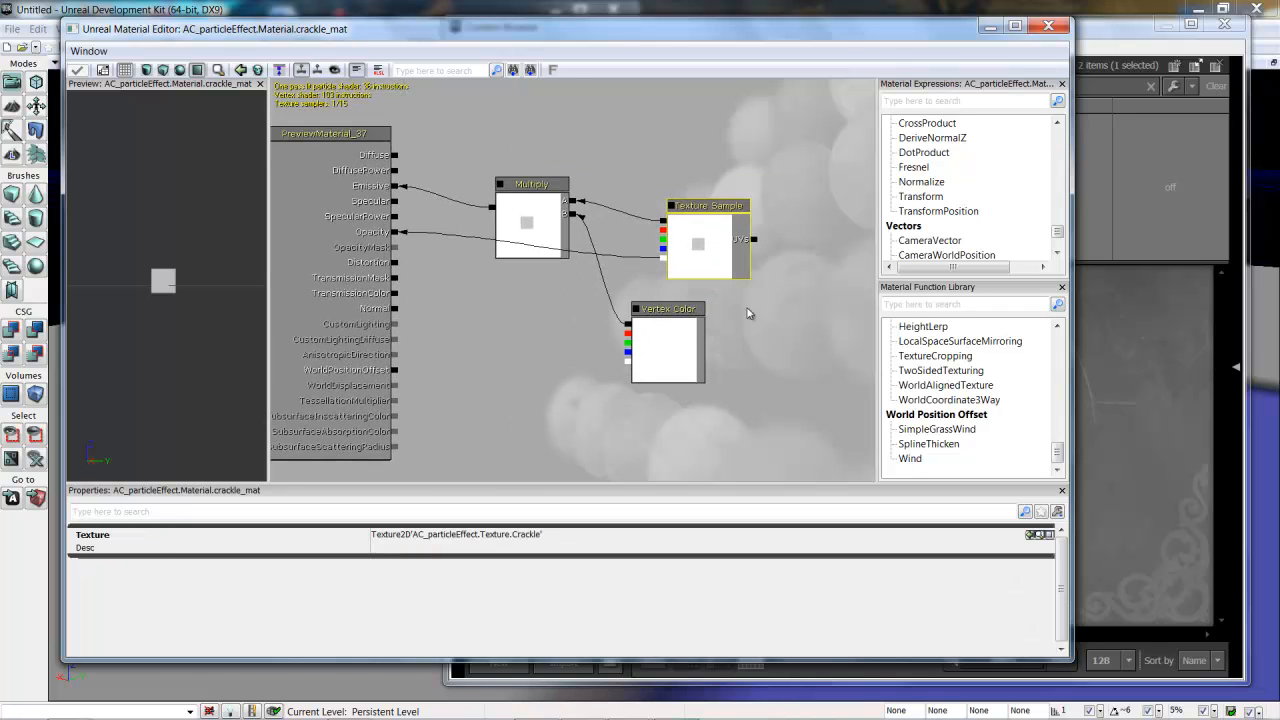
click(528, 212)
click(683, 367)
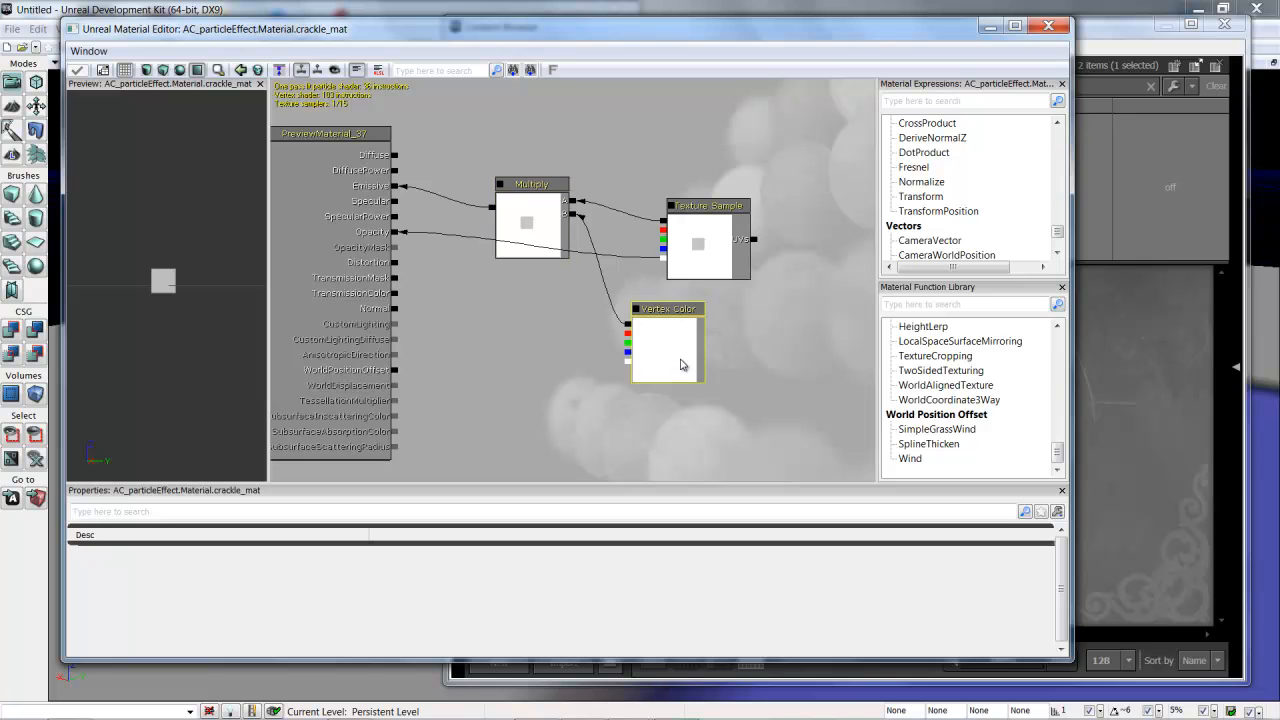
click(530, 220)
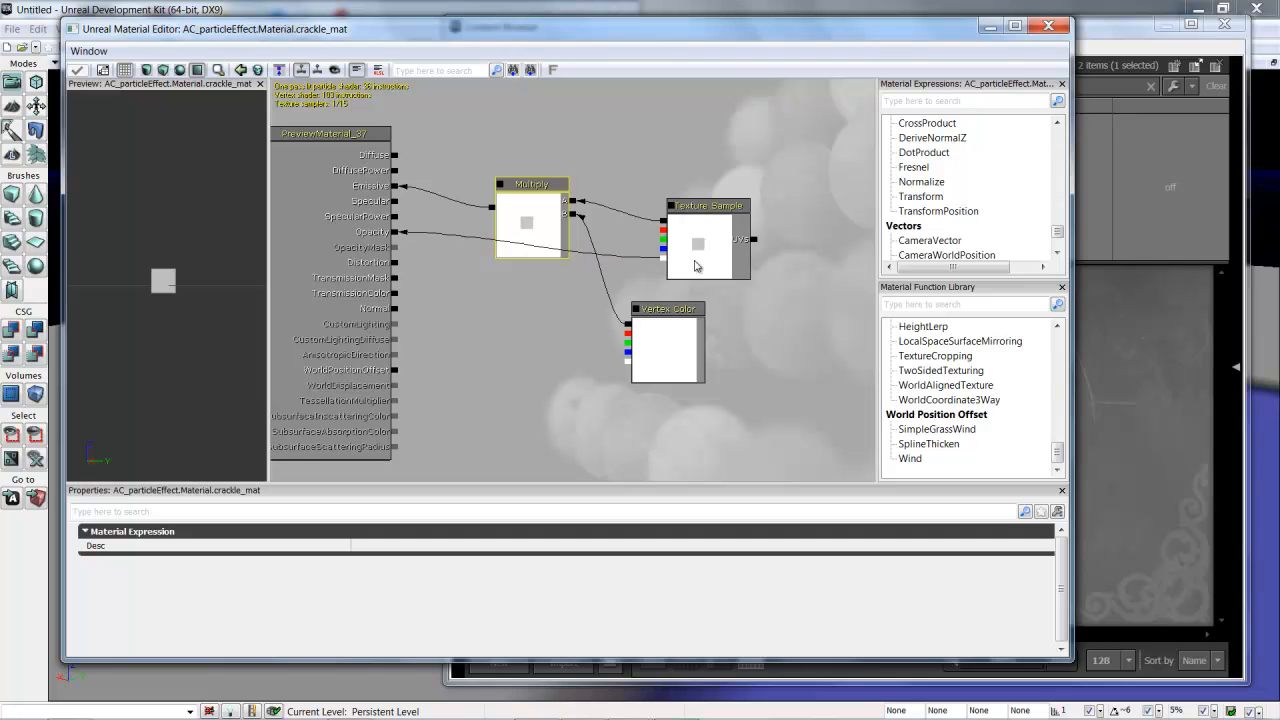
click(700, 265)
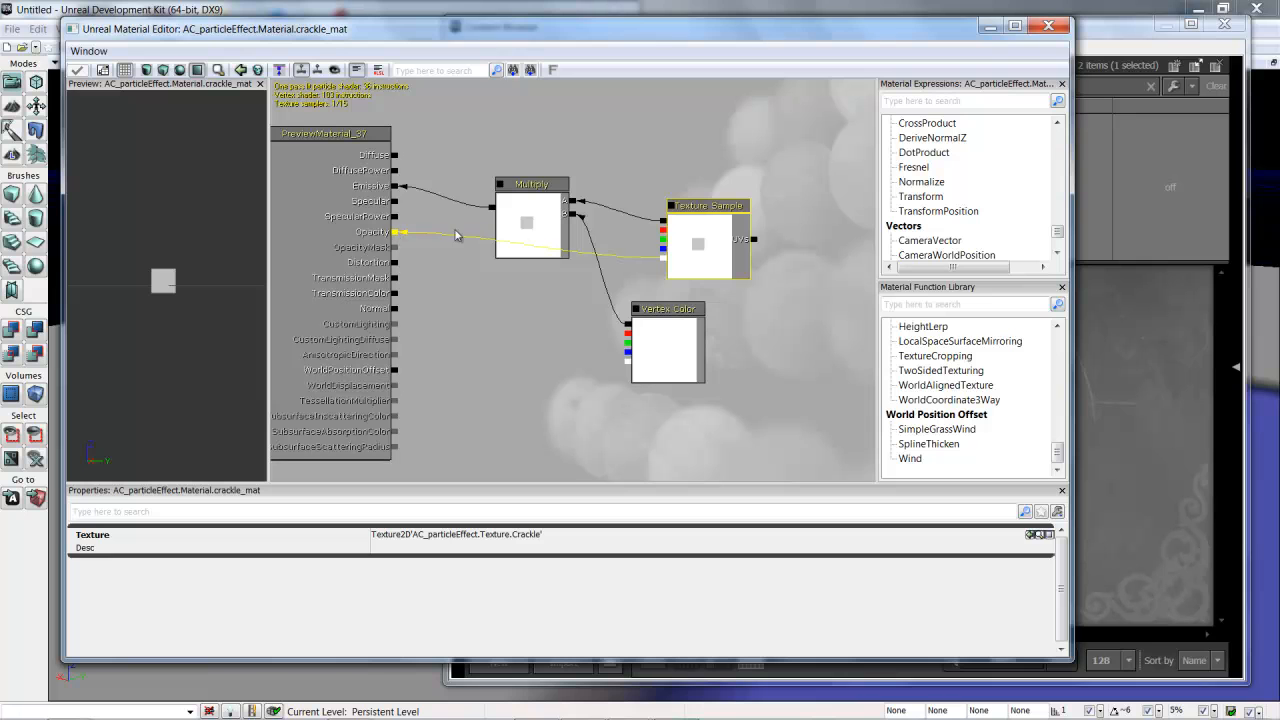
Close crackle_mat and open Fire_Subuv_02_Mat from the AC_particleEffect package's Materials group.
click(1048, 26)
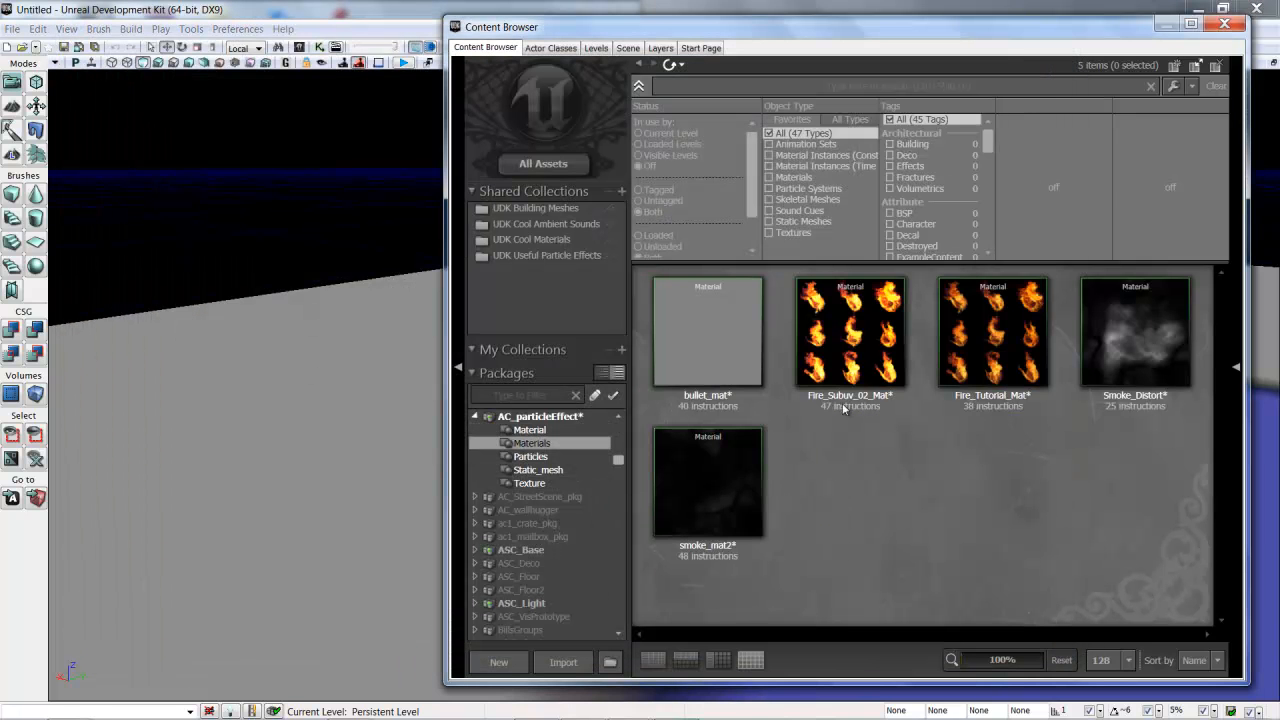
mouse_move(856, 362)
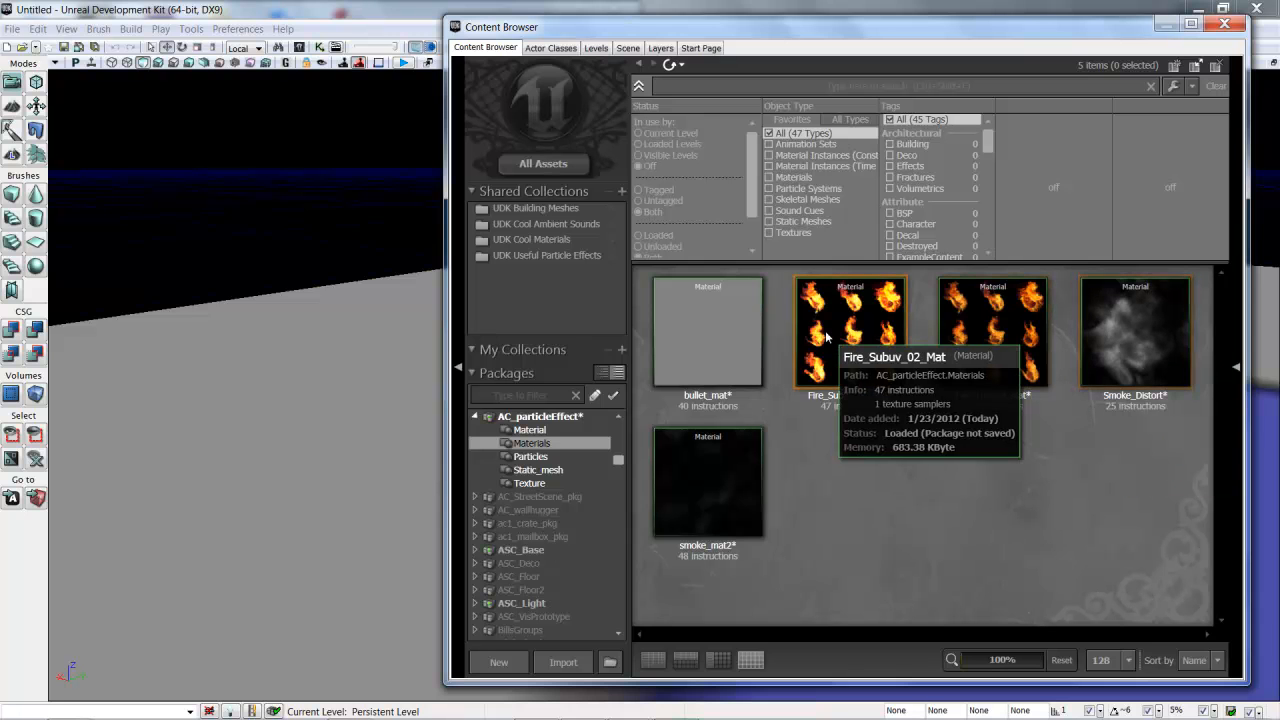
click(822, 331)
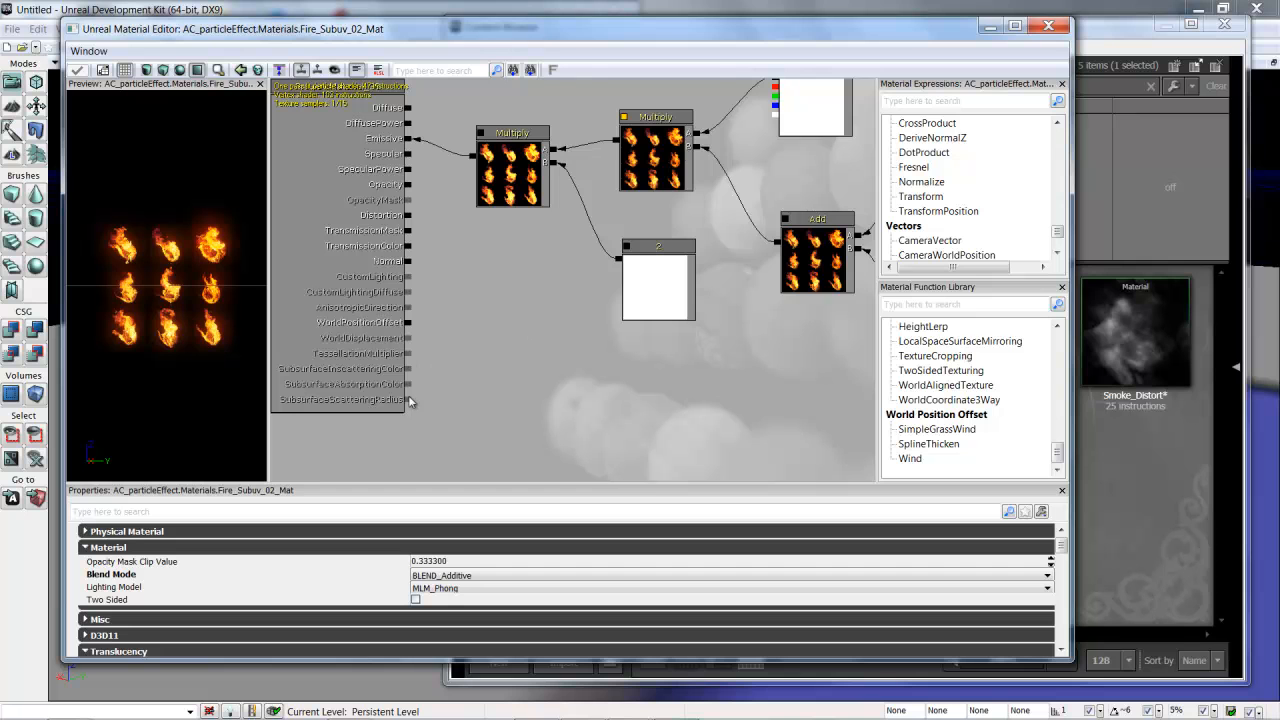
Check Fire_Subuv_02_Mat's blend mode and lighting model, and review the Multiply chain feeding its Emissive input.
drag(468, 270, 487, 296)
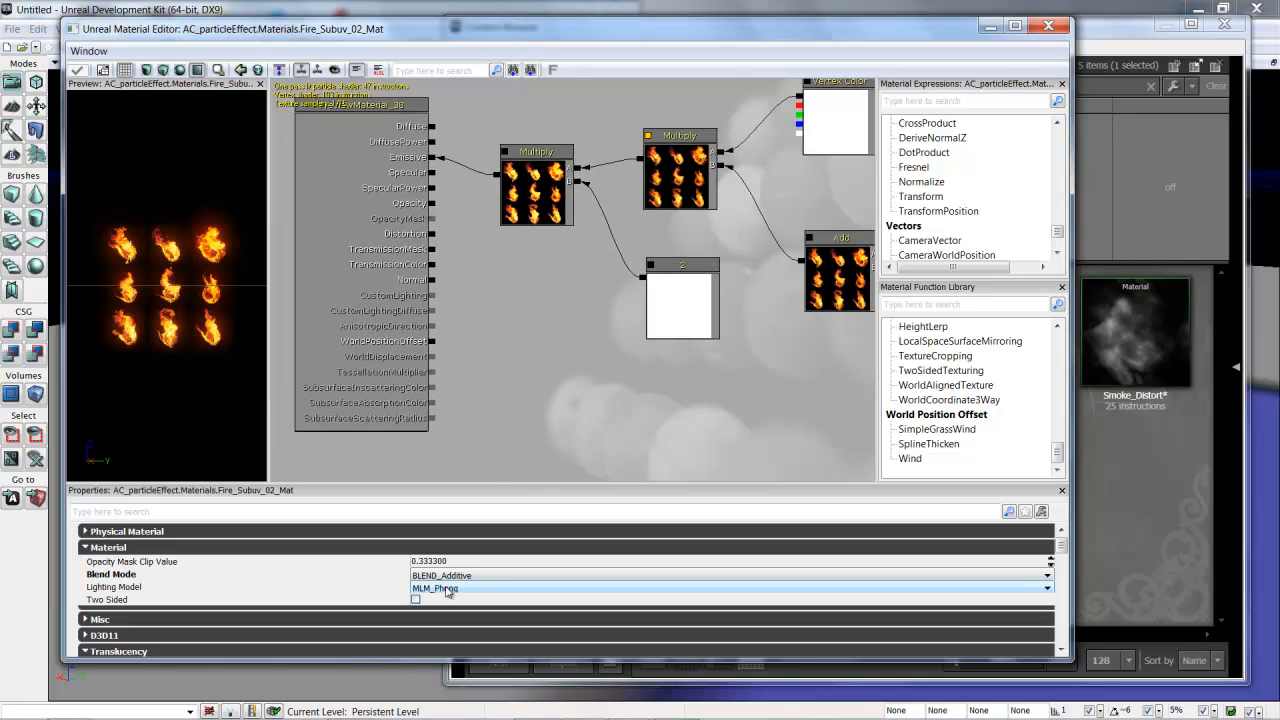
click(85, 531)
click(85, 531)
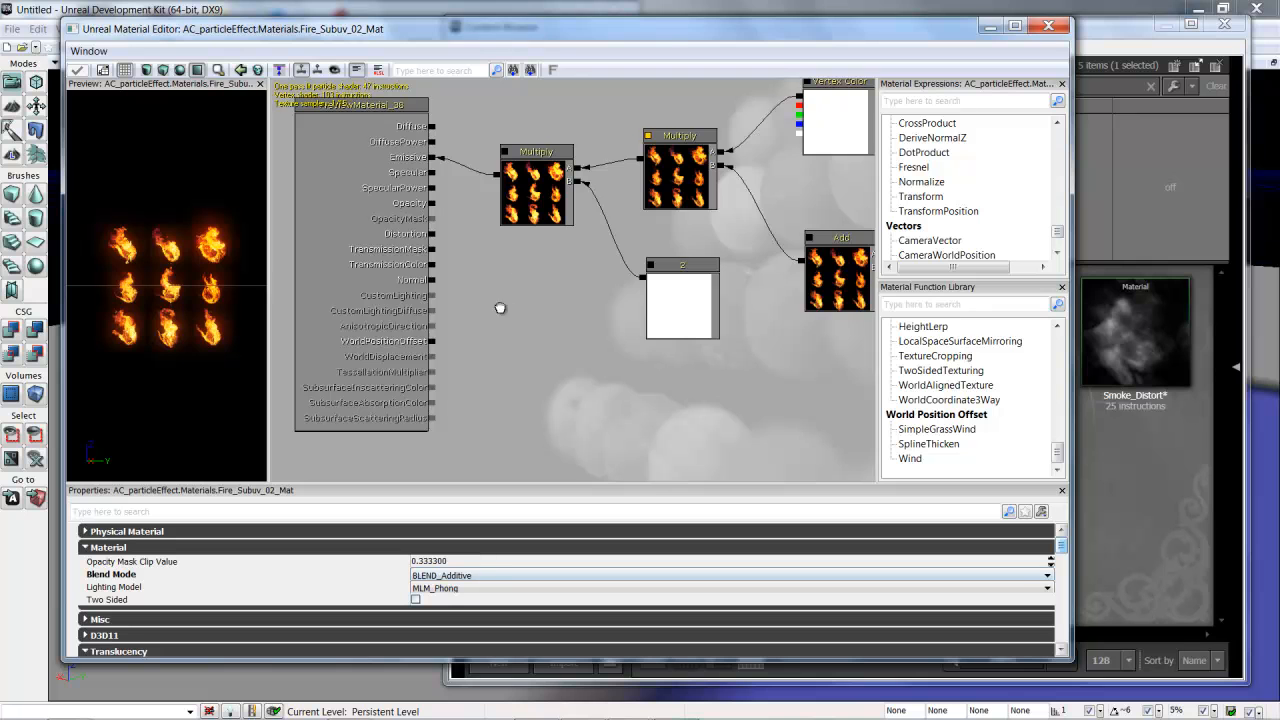
drag(500, 308, 488, 325)
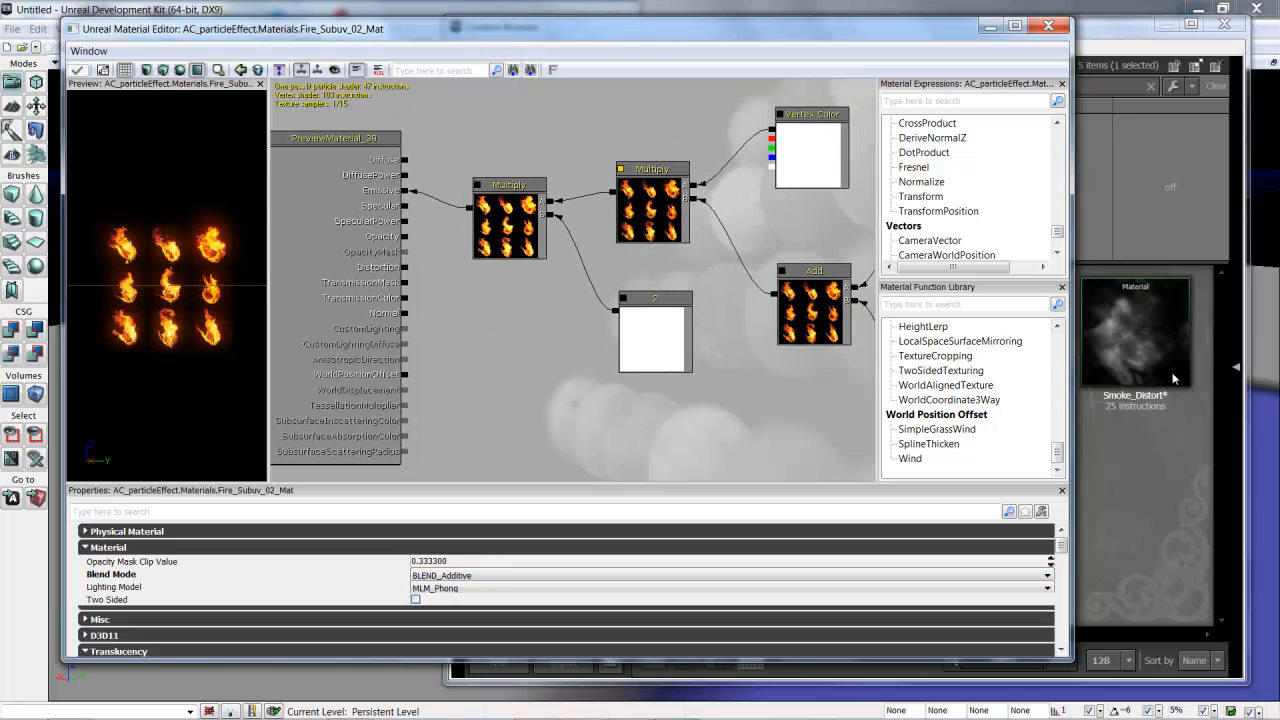
mouse_move(1173, 376)
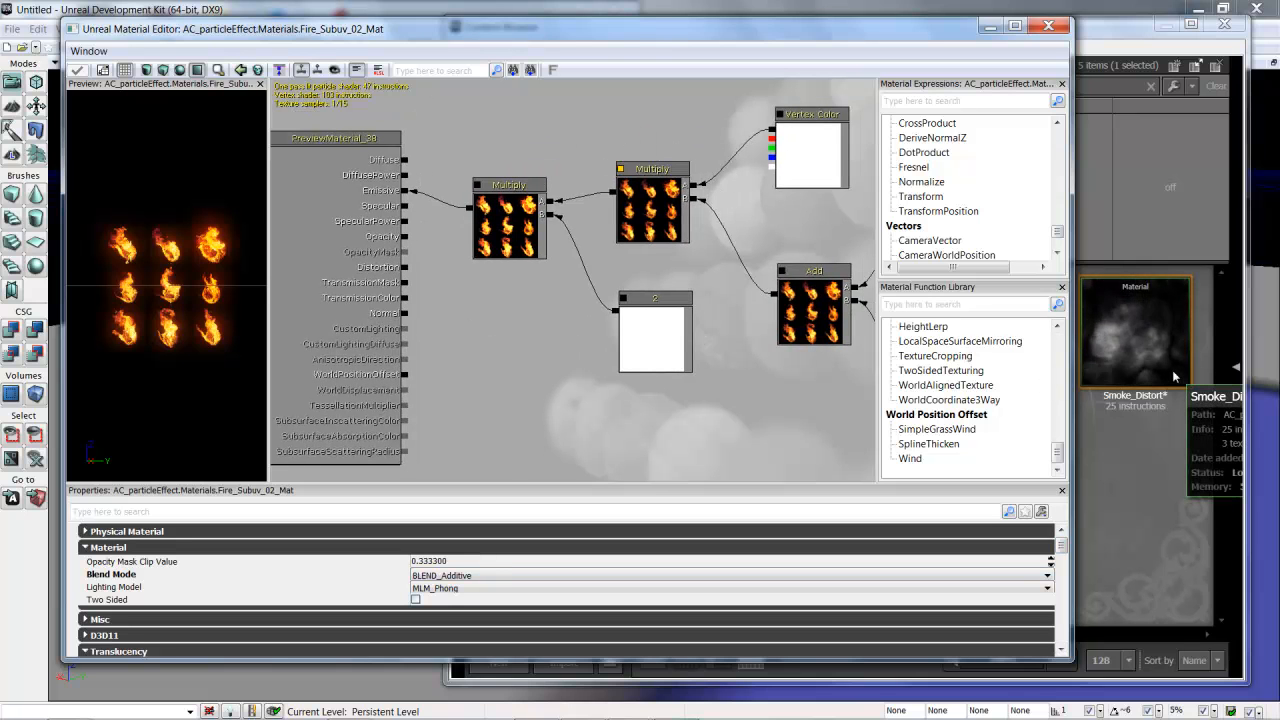